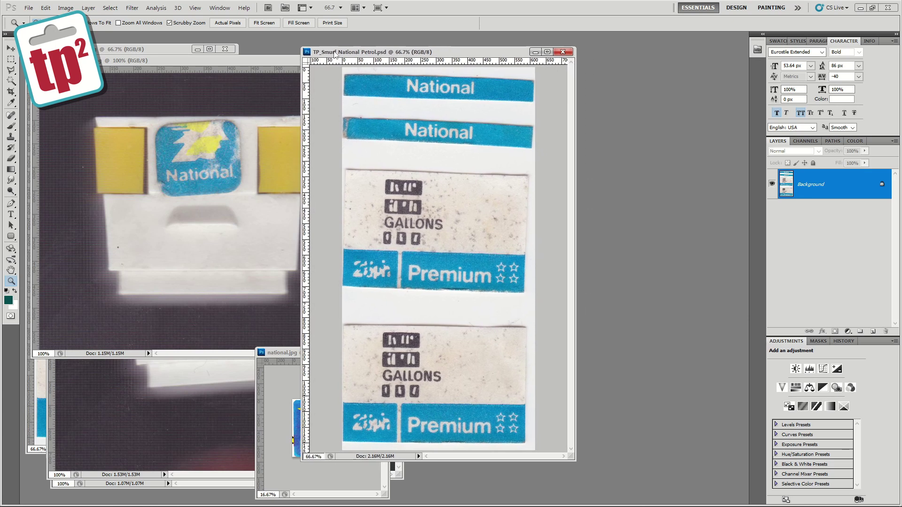
# Place a horizontal guide just above the lower Premium pump label in TP_Smurf National Petrol.psd
pyautogui.moveTo(335, 54); pyautogui.dragTo(313, 51)
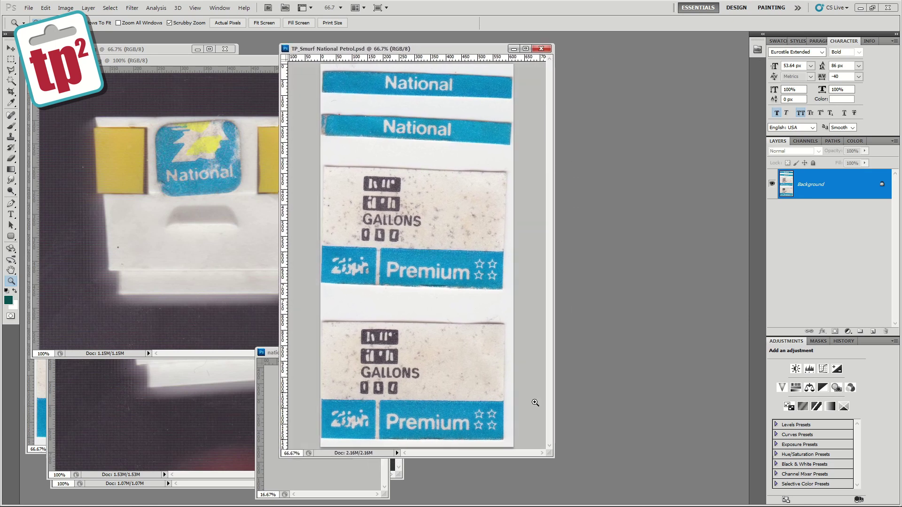
pyautogui.moveTo(554, 454); pyautogui.dragTo(632, 473)
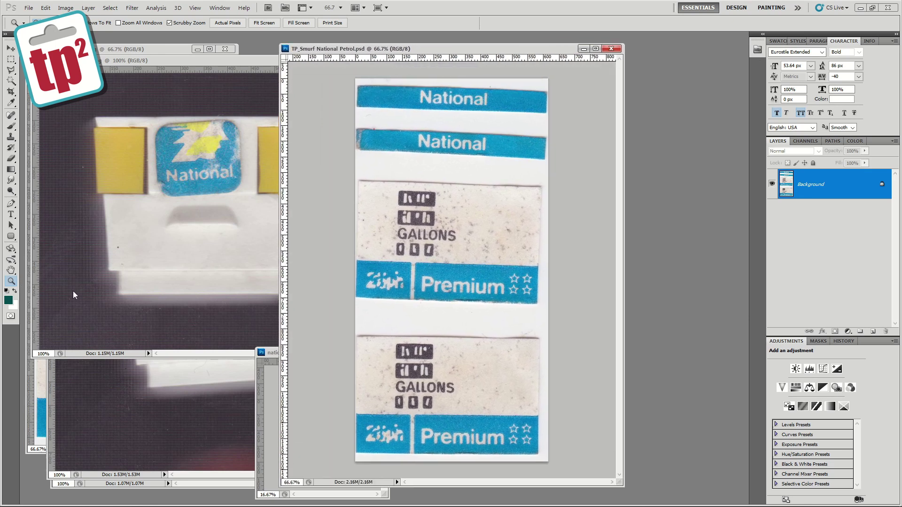
pyautogui.doubleClick(450, 390)
pyautogui.moveTo(449, 405); pyautogui.dragTo(462, 258)
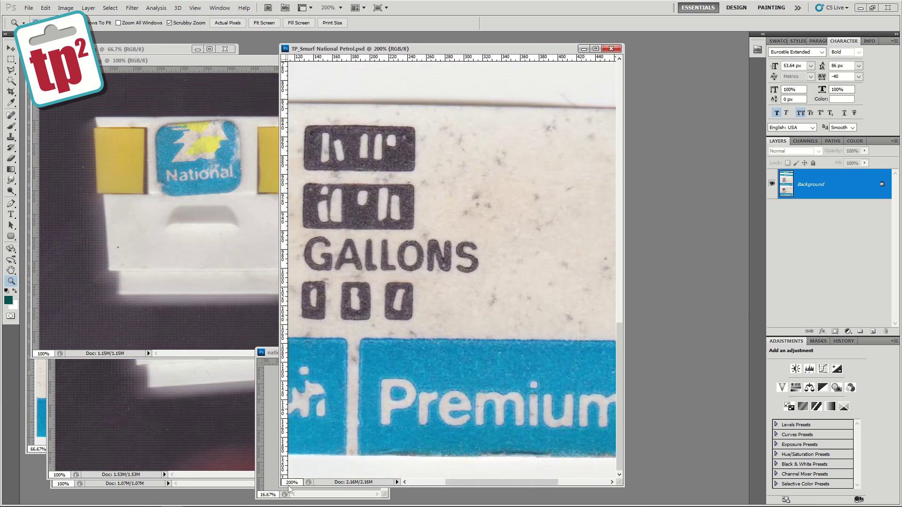
pyautogui.moveTo(282, 487); pyautogui.dragTo(126, 499)
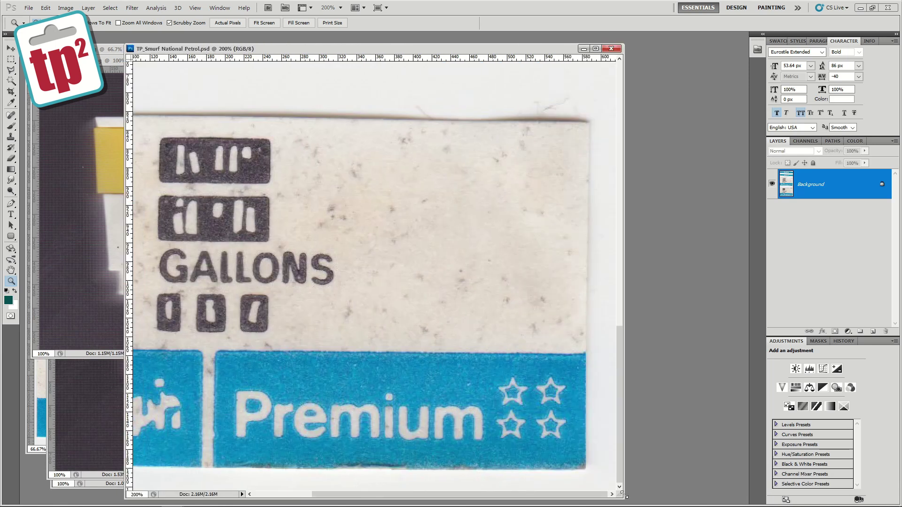
pyautogui.moveTo(625, 496); pyautogui.dragTo(713, 493)
pyautogui.keyDown('alt'); pyautogui.click(476, 347); pyautogui.keyUp('alt')
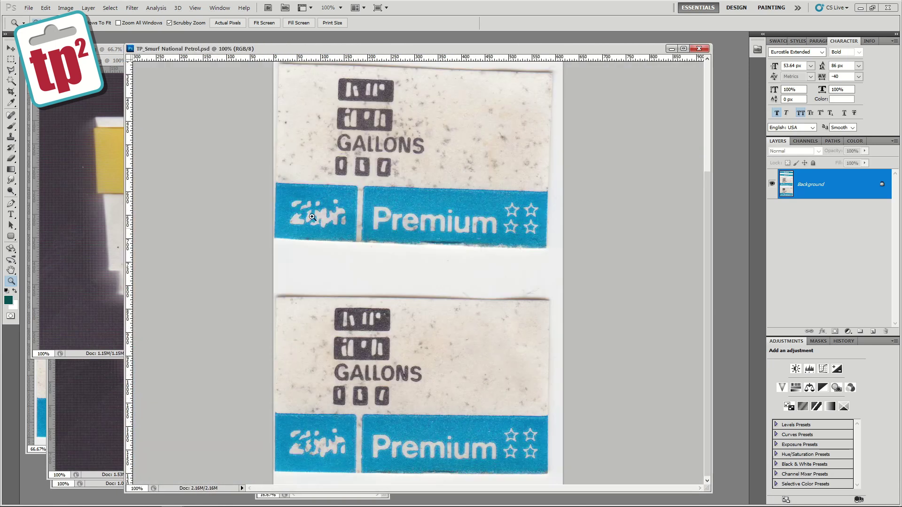
pyautogui.moveTo(390, 63); pyautogui.dragTo(396, 287)
# Copy a rectangular selection around the lower Premium label onto its own layer and hide the Background layer
pyautogui.press('m')
pyautogui.moveTo(274, 292); pyautogui.dragTo(563, 478)
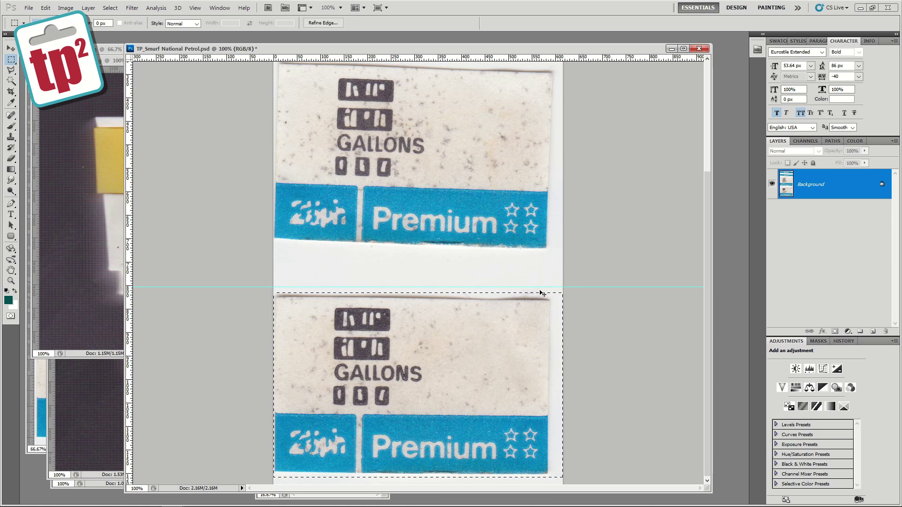
pyautogui.hotkey('ctrl', 'j')
pyautogui.press('v')
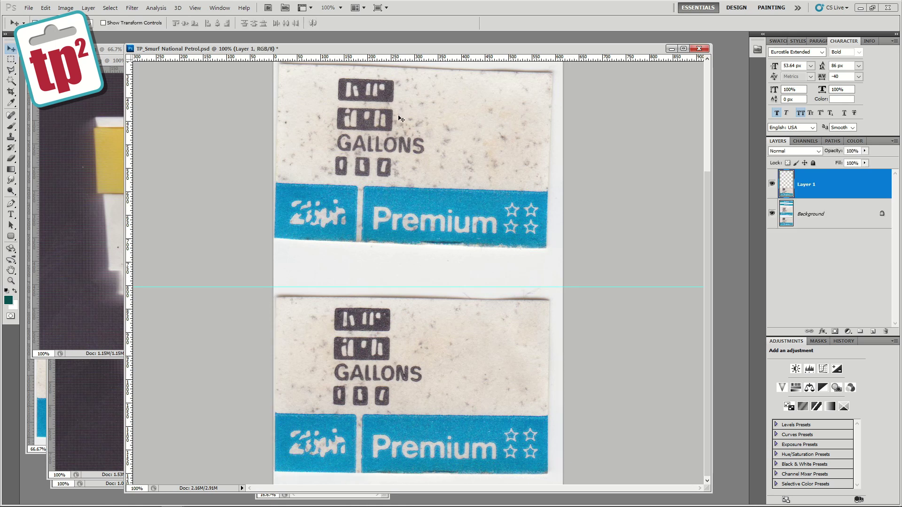
pyautogui.click(772, 214)
# Align the copied label's upper edge with the guide, rotating the layer about -0.67° to straighten it
pyautogui.moveTo(457, 356); pyautogui.dragTo(463, 346)
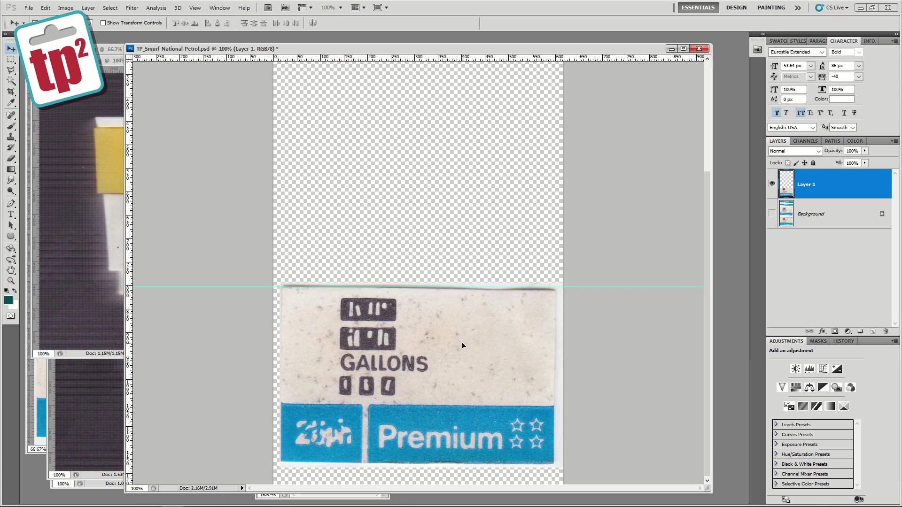
pyautogui.hotkey('ctrl', 't')
pyautogui.moveTo(600, 250); pyautogui.dragTo(602, 245)
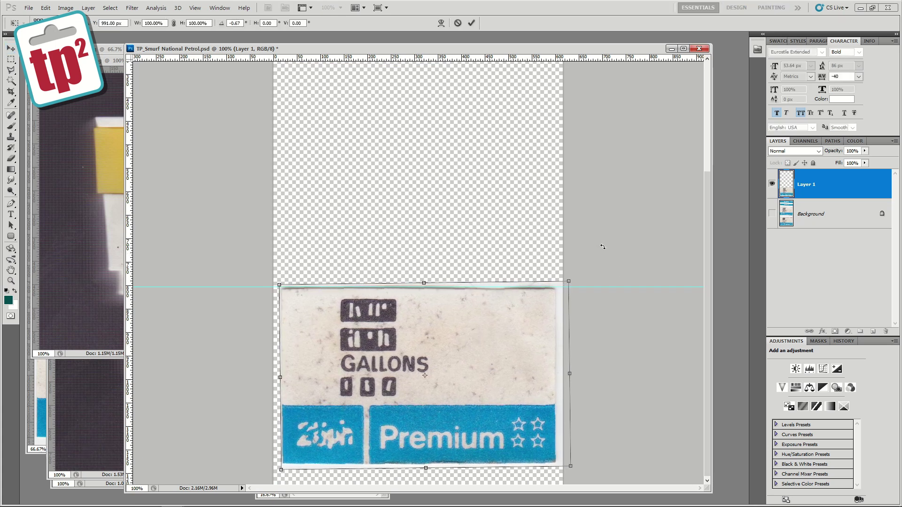
pyautogui.press('Return')
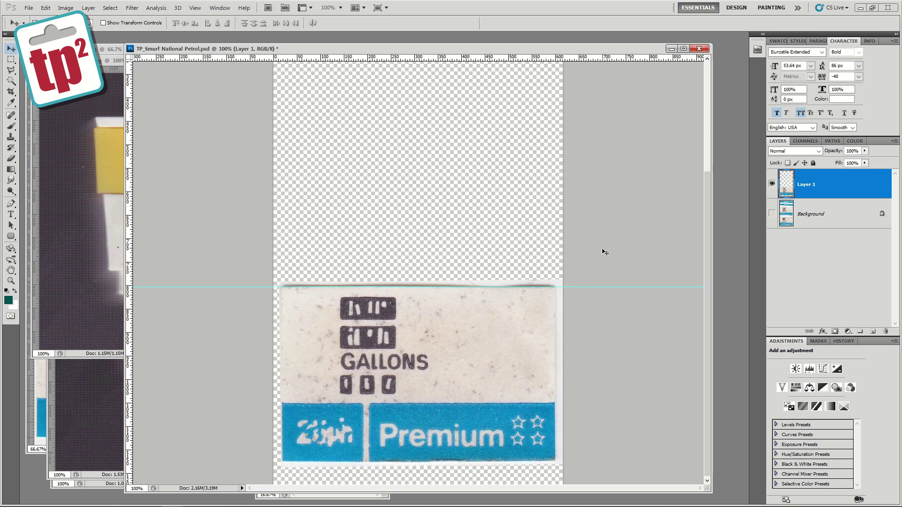
# Trim Layer 1 to the label's rectangle by deleting everything outside a marquee drawn around it, then deselect
pyautogui.click(12, 60)
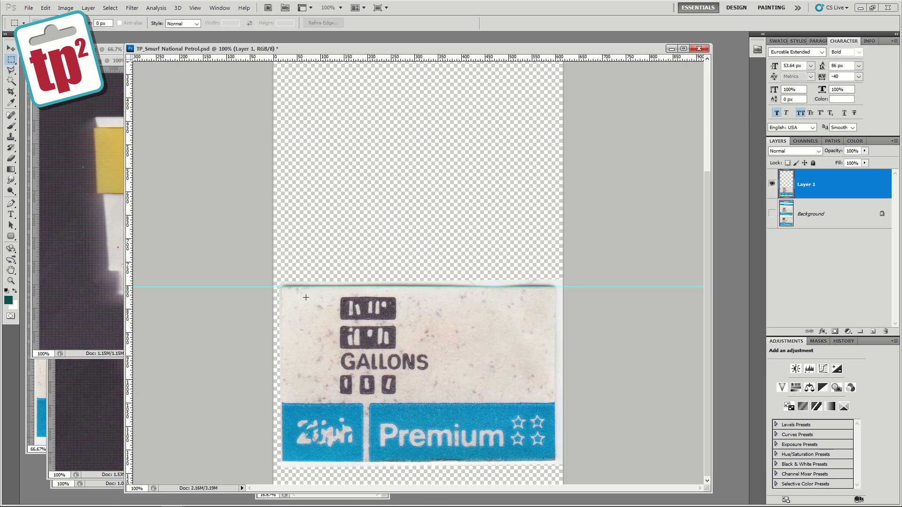
pyautogui.moveTo(363, 351); pyautogui.dragTo(555, 462)
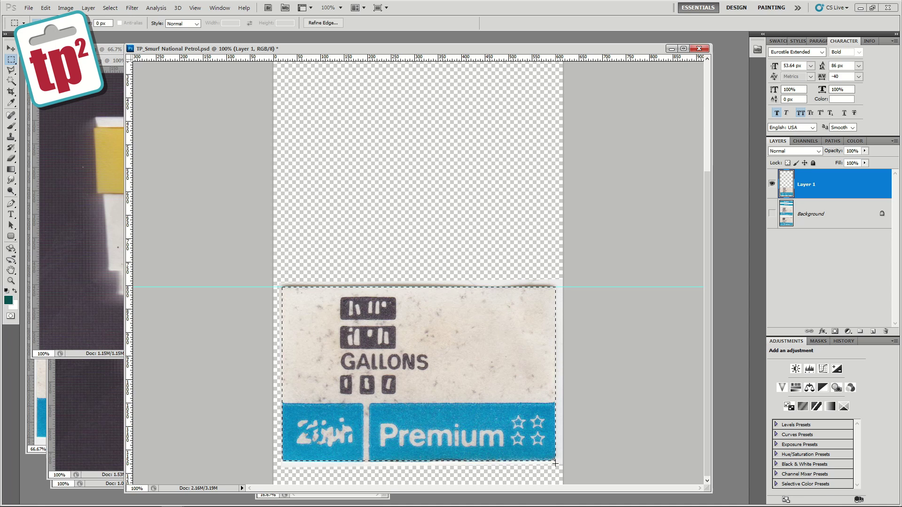
pyautogui.click(110, 8)
pyautogui.click(113, 45)
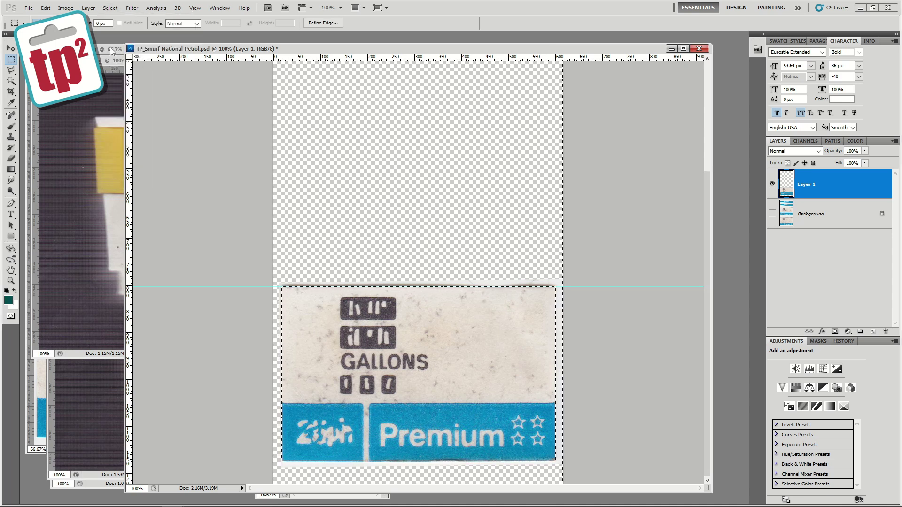
pyautogui.hotkey('ctrl', 'd')
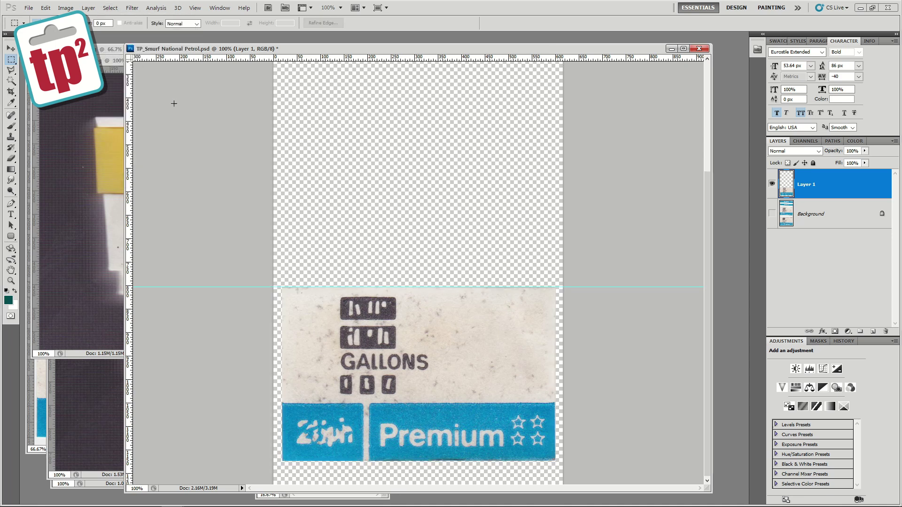
# Hide Layer 1, show the Background and add a new layer directly above it filled with white
pyautogui.click(773, 184)
pyautogui.click(772, 214)
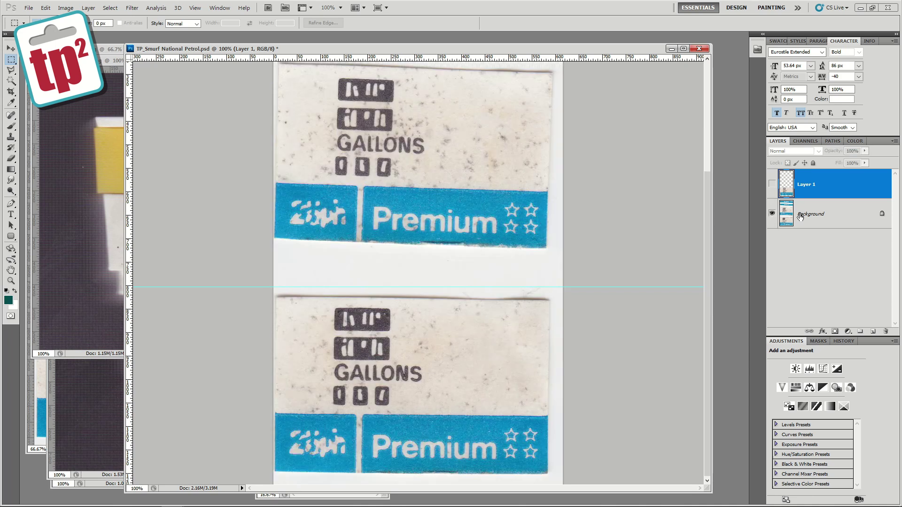
pyautogui.click(827, 214)
pyautogui.click(873, 332)
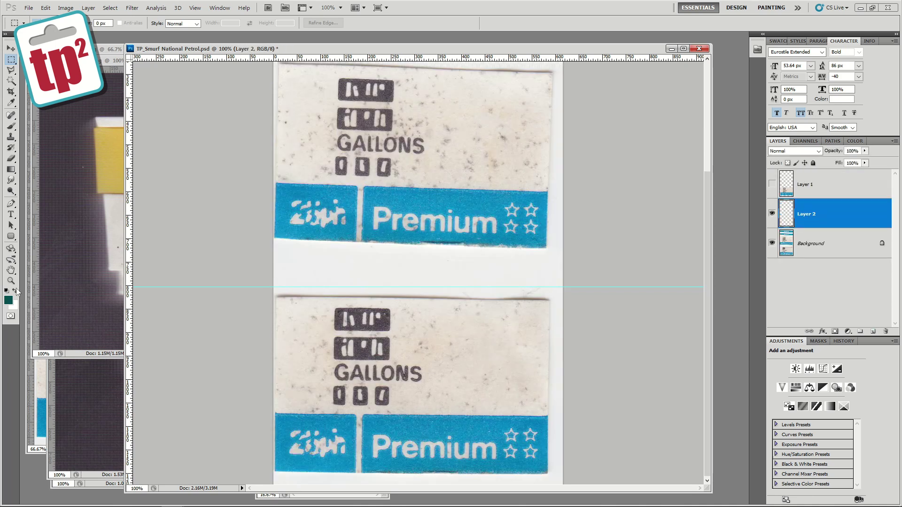
pyautogui.hotkey('alt', 'BackSpace')
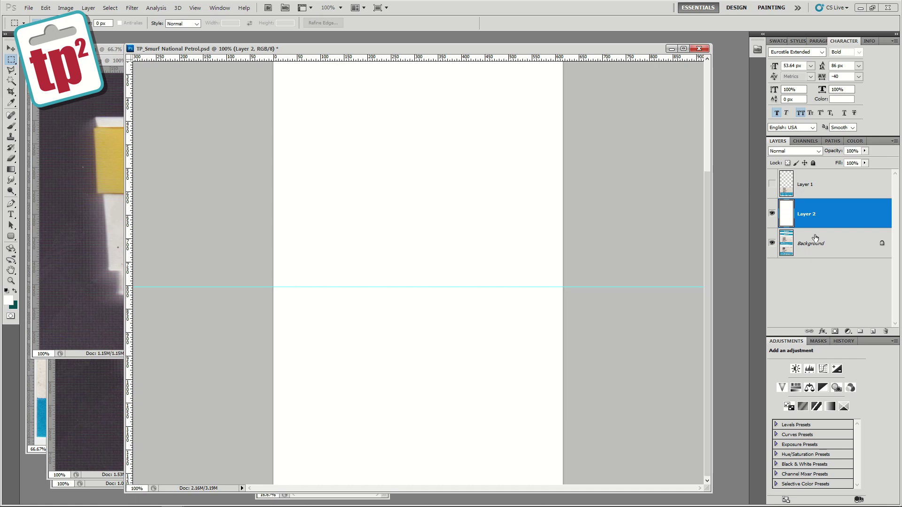
# Hide the white layer, copy the uppermost National strip from the Background to a new layer and move it above Layer 1
pyautogui.click(772, 214)
pyautogui.click(827, 243)
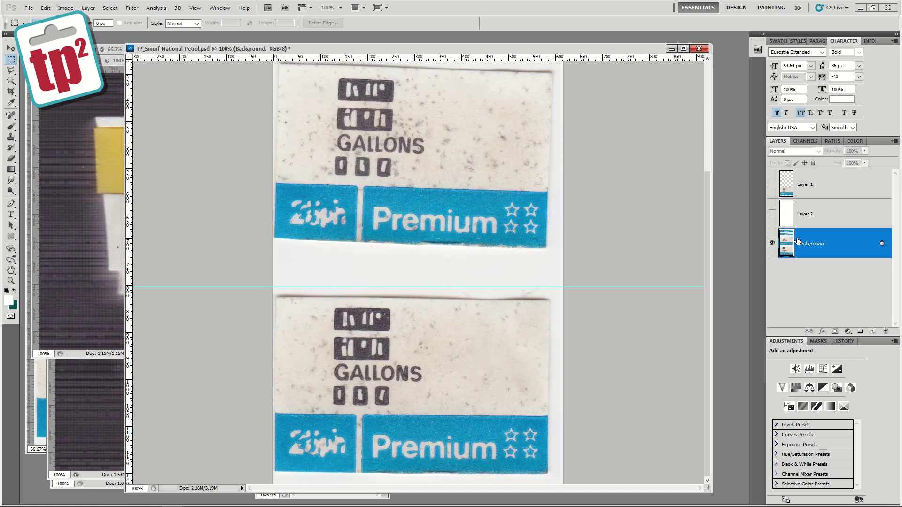
pyautogui.moveTo(443, 206); pyautogui.dragTo(443, 358)
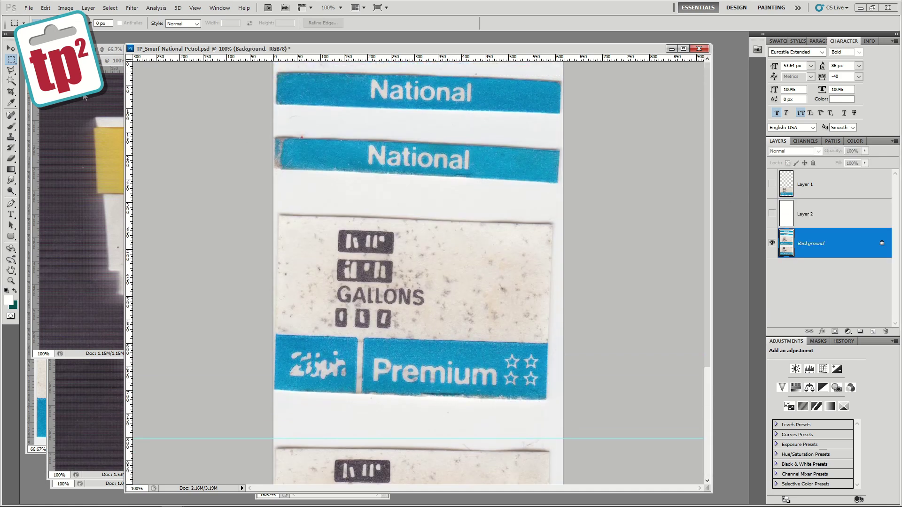
pyautogui.moveTo(408, 96); pyautogui.dragTo(563, 122)
pyautogui.hotkey('ctrl', 'j')
pyautogui.moveTo(804, 244); pyautogui.dragTo(809, 199)
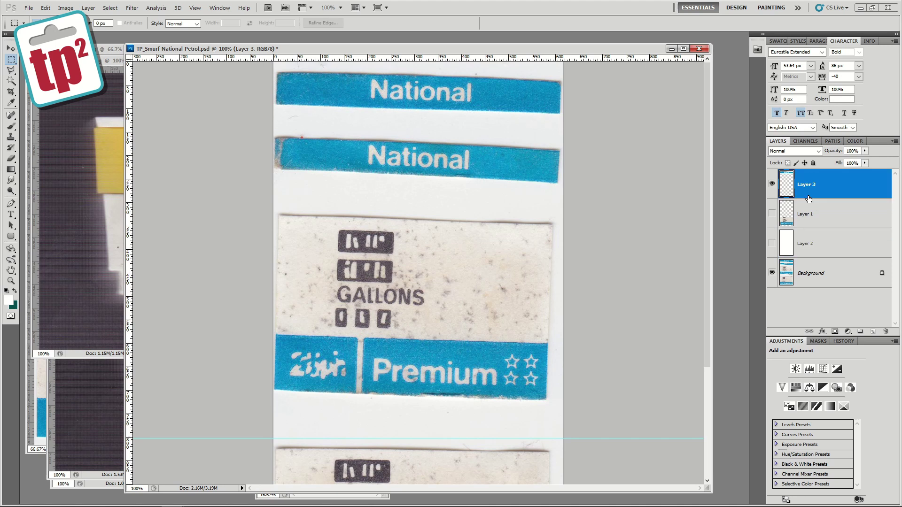
# Show the white Layer 2 again and place a horizontal guide across the National strip
pyautogui.click(772, 243)
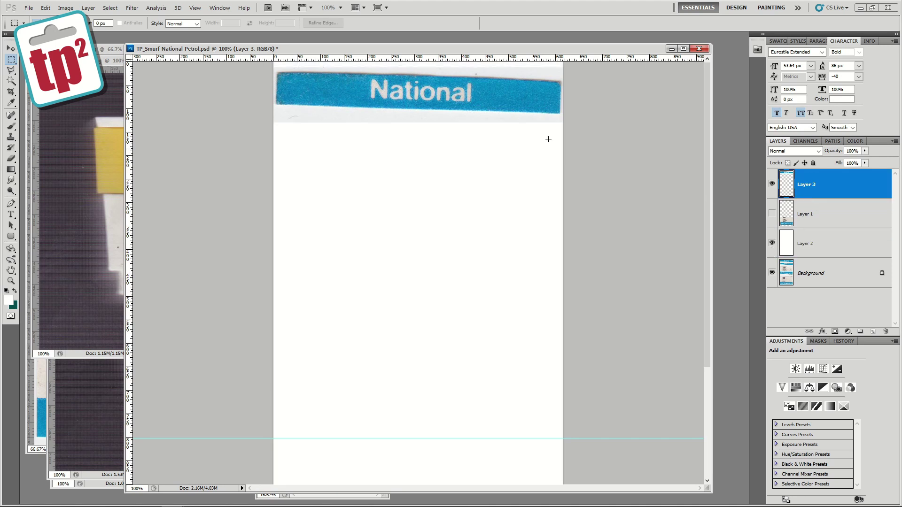
pyautogui.press('v')
pyautogui.moveTo(405, 60); pyautogui.dragTo(446, 88)
pyautogui.click(12, 280)
pyautogui.click(391, 122)
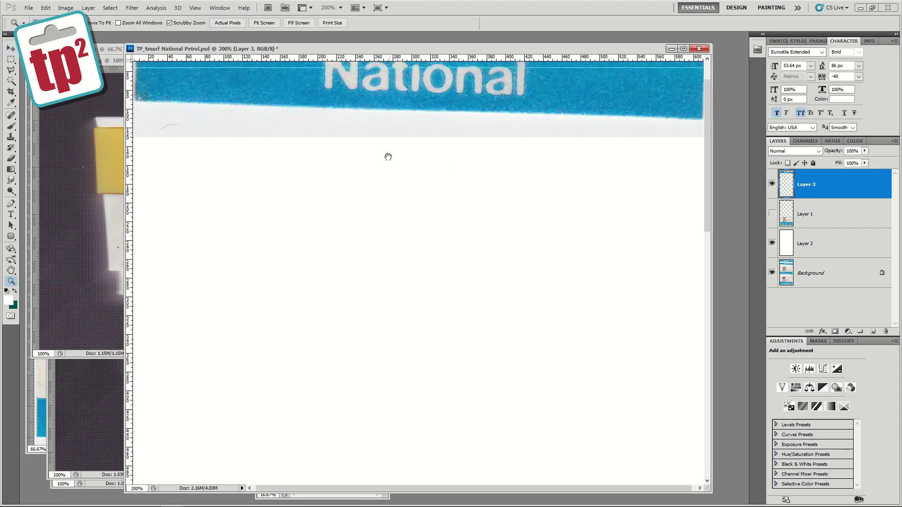
pyautogui.moveTo(387, 155); pyautogui.dragTo(393, 228)
pyautogui.moveTo(123, 275); pyautogui.dragTo(41, 268)
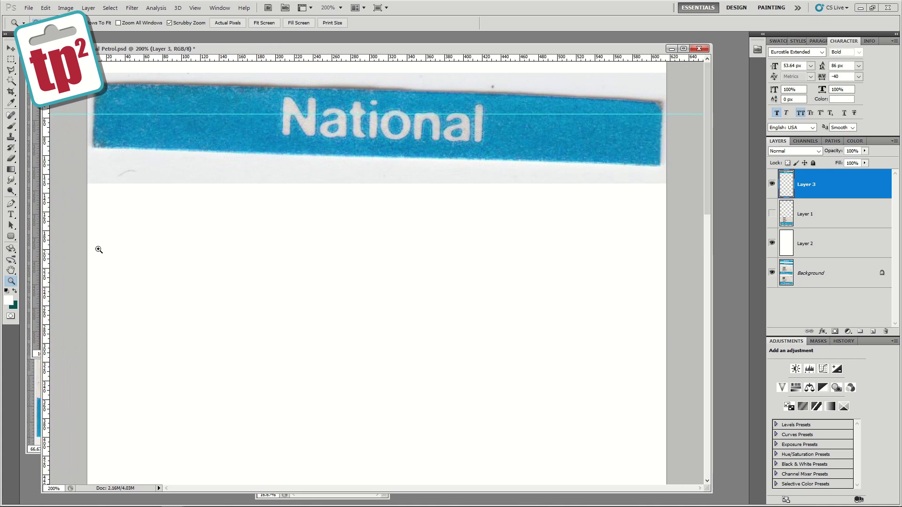
# Align the National strip with the guide and straighten it by rotating it about -1.87°
pyautogui.press('v')
pyautogui.moveTo(334, 116); pyautogui.dragTo(339, 158)
pyautogui.hotkey('ctrl', 'z')
pyautogui.hotkey('ctrl', 't')
pyautogui.moveTo(679, 140); pyautogui.dragTo(696, 133)
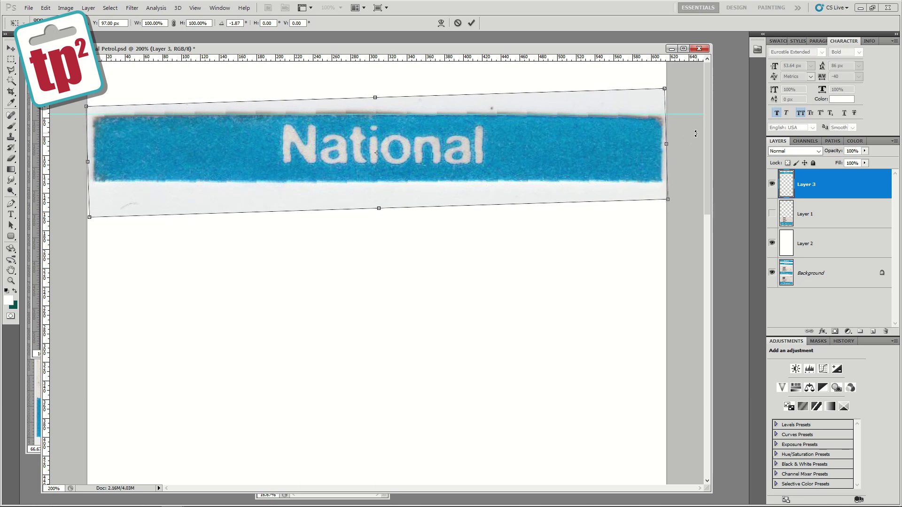
pyautogui.press('Return')
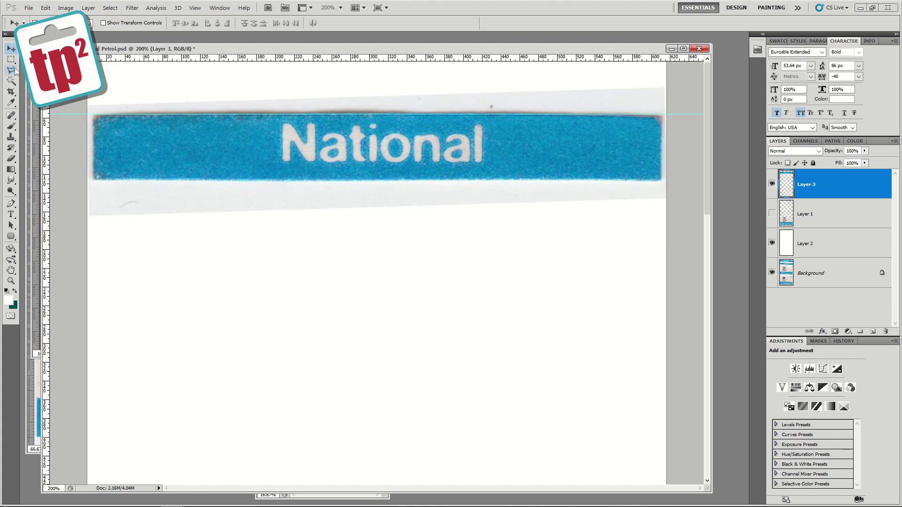
# Trim Layer 3 to the blue National strip by deleting everything outside a marquee around it, then deselect
pyautogui.press('m')
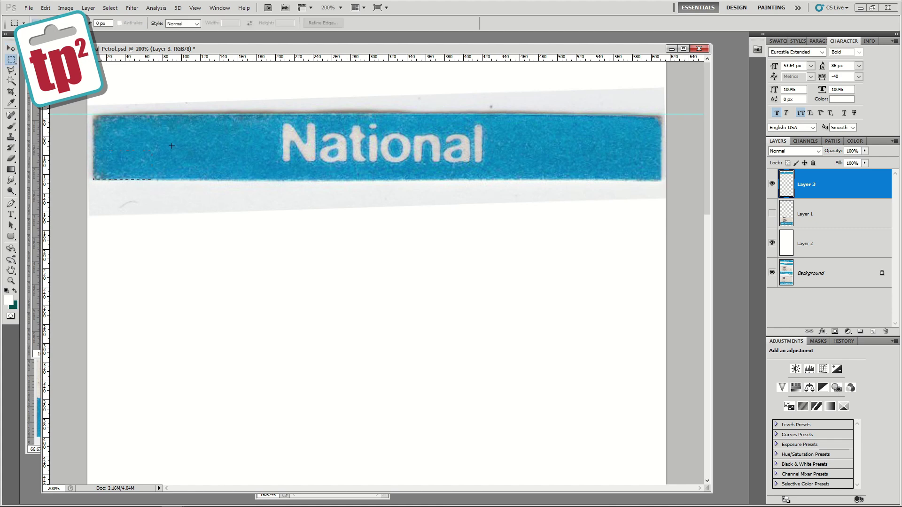
pyautogui.moveTo(556, 113); pyautogui.dragTo(661, 114)
pyautogui.click(110, 8)
pyautogui.click(119, 46)
pyautogui.press('Delete')
pyautogui.hotkey('ctrl', 'd')
# Show Layer 1 again so the Premium label and the National strip can be seen together on the whole canvas
pyautogui.click(10, 282)
pyautogui.keyDown('alt'); pyautogui.click(221, 171); pyautogui.keyUp('alt')
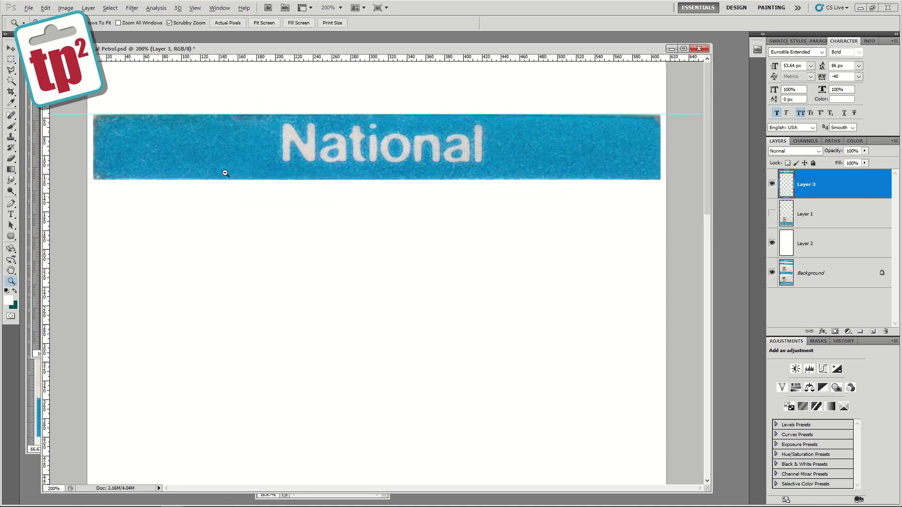
pyautogui.keyDown('alt'); pyautogui.click(227, 171); pyautogui.keyUp('alt')
pyautogui.keyDown('alt'); pyautogui.click(228, 174); pyautogui.keyUp('alt')
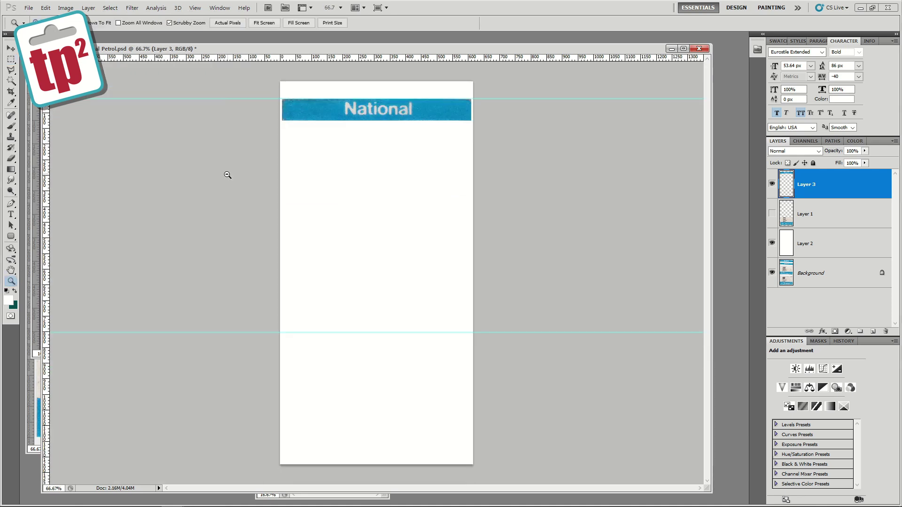
pyautogui.click(771, 215)
# Remove the guides from view and move the Premium label on Layer 1 up to just below the National strip
pyautogui.click(13, 48)
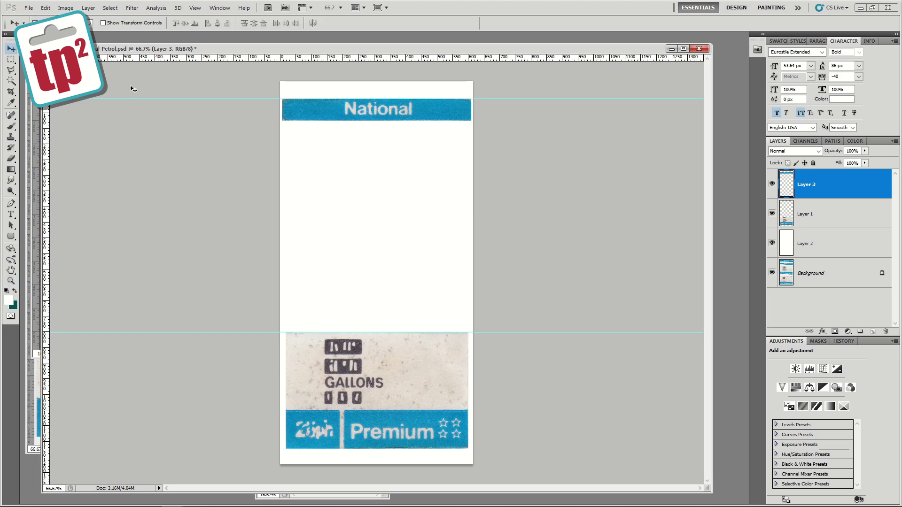
pyautogui.click(45, 8)
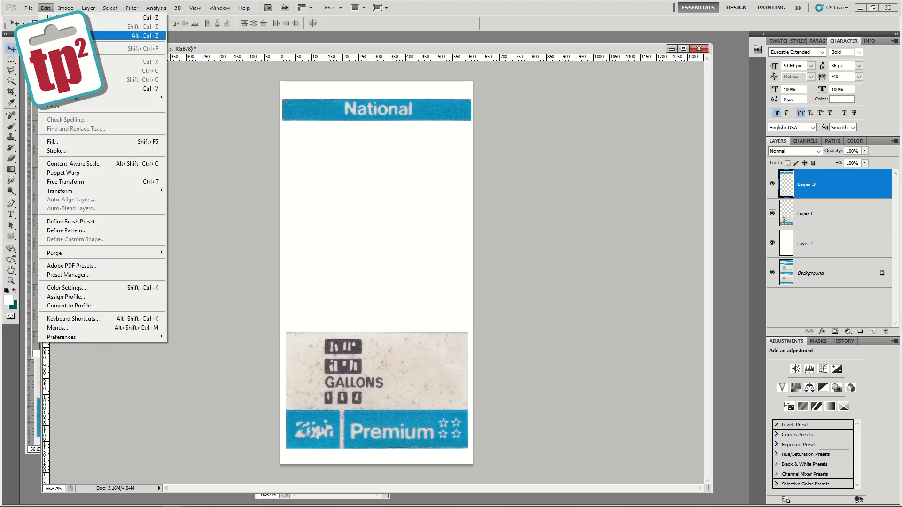
pyautogui.click(12, 50)
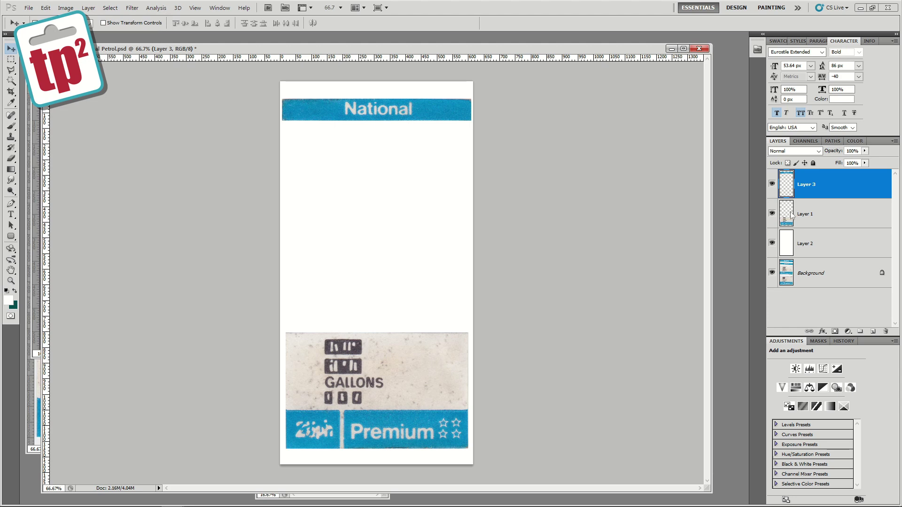
pyautogui.click(793, 215)
pyautogui.moveTo(419, 395); pyautogui.dragTo(417, 199)
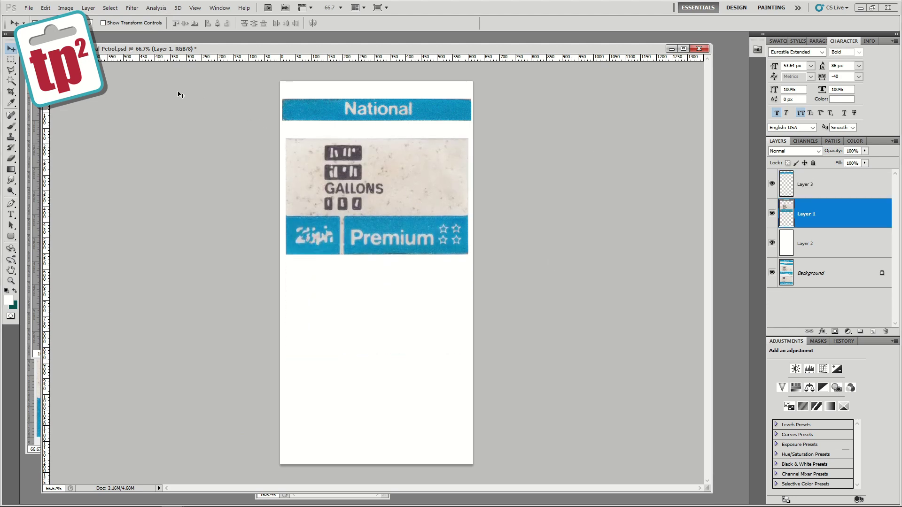
# Widen the canvas to 1500 pixels and fill Layer 2 with white across the whole enlarged area
pyautogui.click(811, 246)
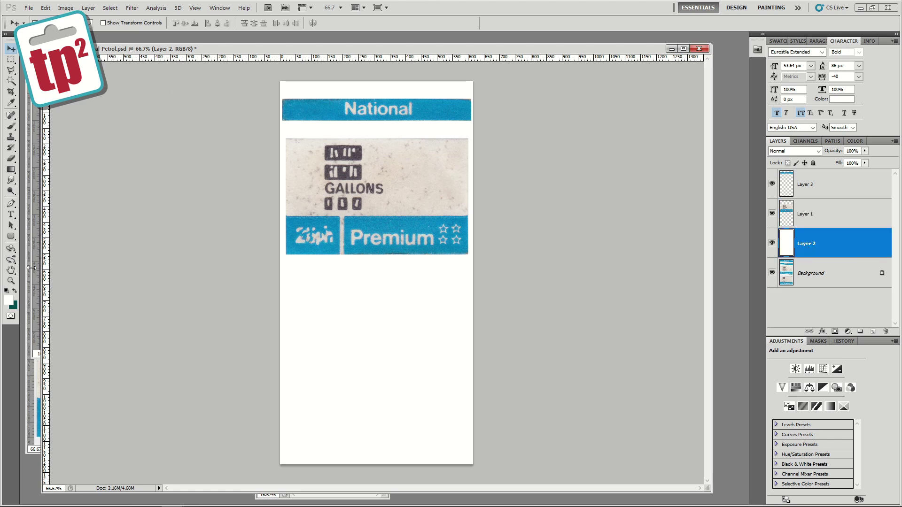
pyautogui.click(15, 293)
pyautogui.click(72, 9)
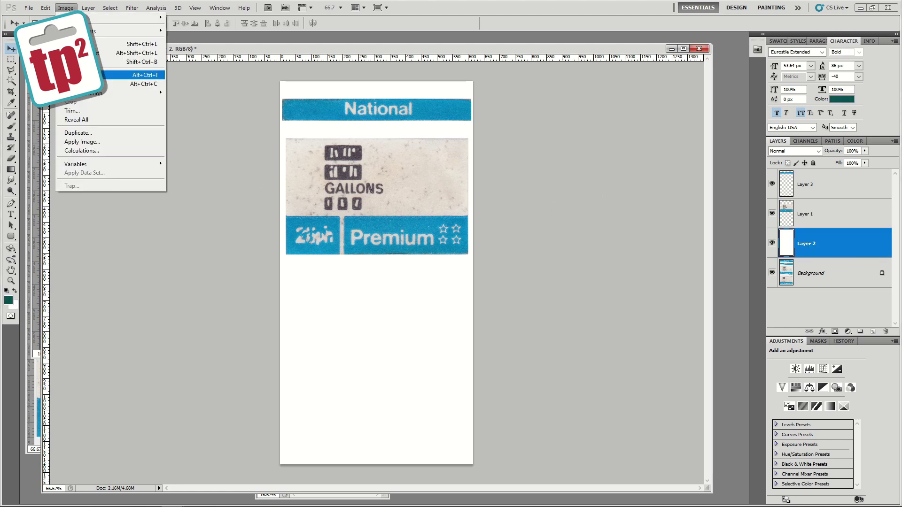
pyautogui.click(119, 85)
pyautogui.moveTo(445, 173); pyautogui.dragTo(422, 175)
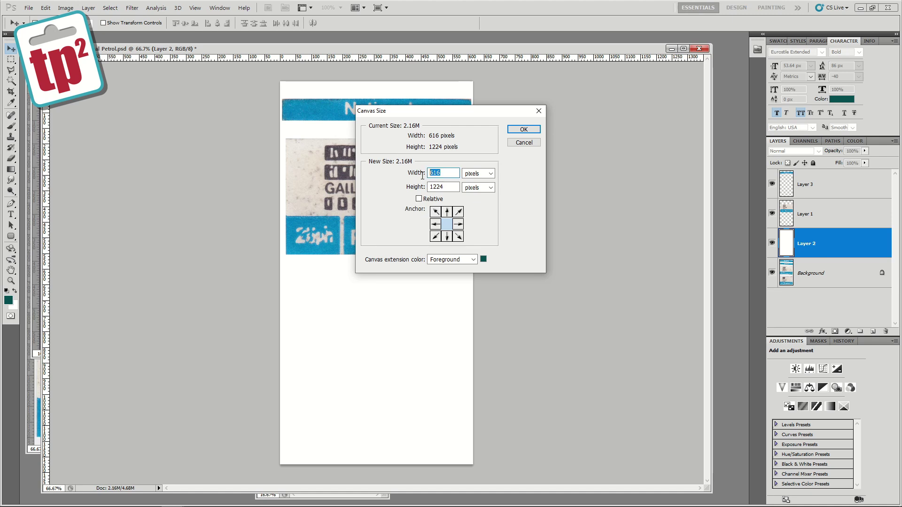
pyautogui.write('1500')
pyautogui.click(523, 130)
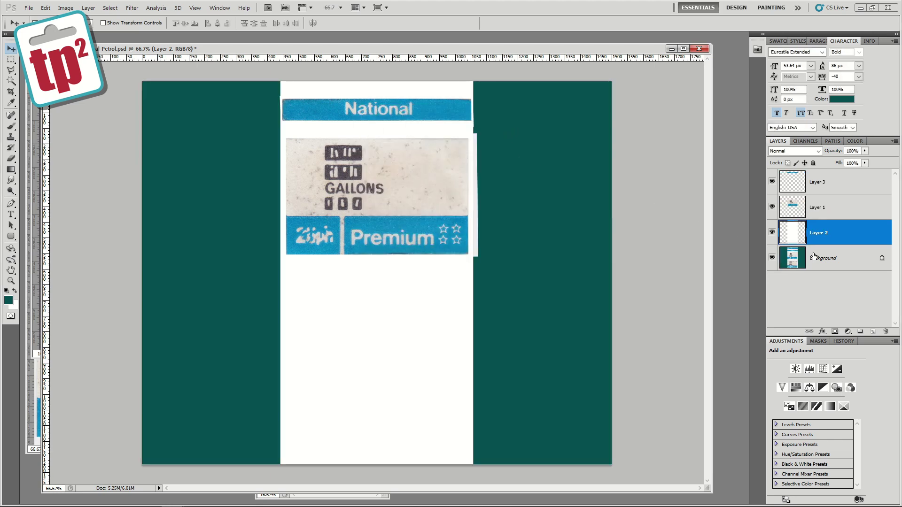
pyautogui.hotkey('alt', 'BackSpace')
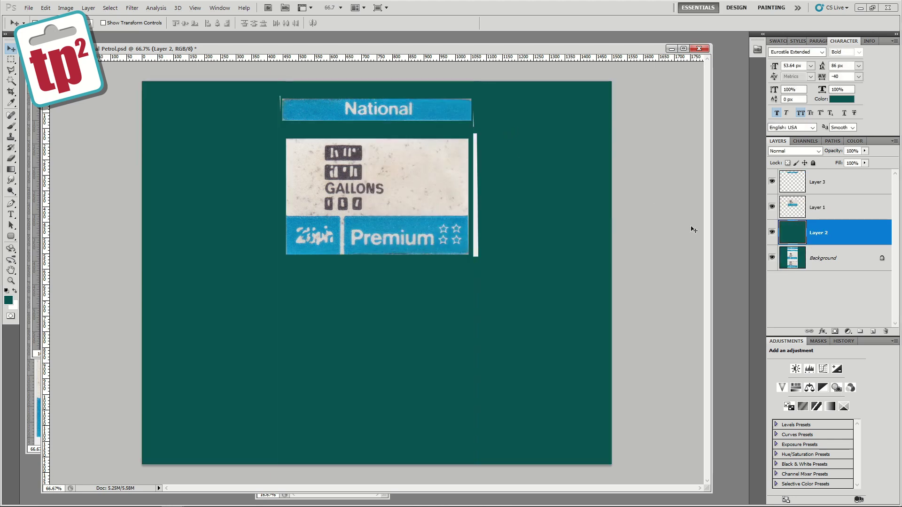
pyautogui.hotkey('ctrl', 'BackSpace')
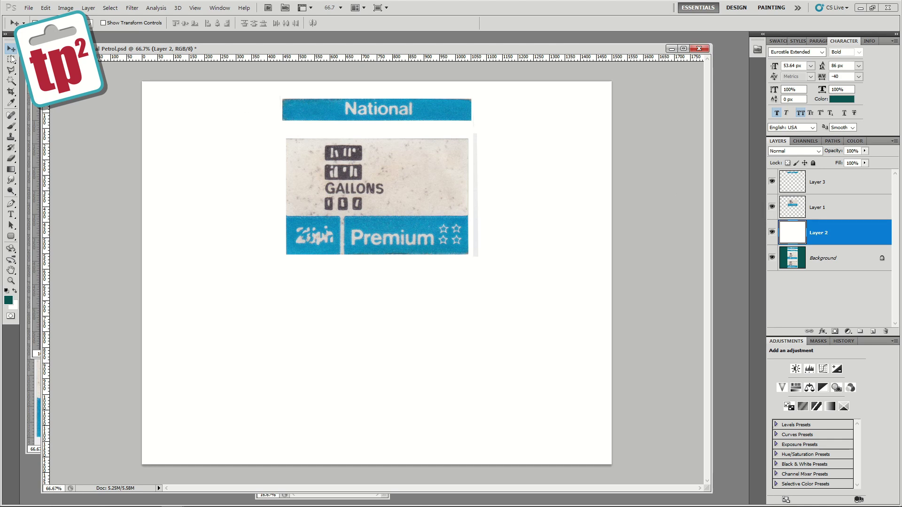
# Delete the stray remnants beside the National strip on Layer 3 using marquee selections, and deselect
pyautogui.press('m')
pyautogui.click(834, 182)
pyautogui.click(773, 183)
pyautogui.click(772, 182)
pyautogui.moveTo(534, 176); pyautogui.dragTo(515, 138)
pyautogui.moveTo(474, 85); pyautogui.dragTo(471, 85)
pyautogui.press('Delete')
pyautogui.hotkey('ctrl', 'd')
# Delete the leftover pale strip beside the Premium label on Layer 1 and deselect
pyautogui.click(820, 210)
pyautogui.moveTo(494, 231); pyautogui.dragTo(473, 268)
pyautogui.press('Delete')
pyautogui.hotkey('ctrl', 'd')
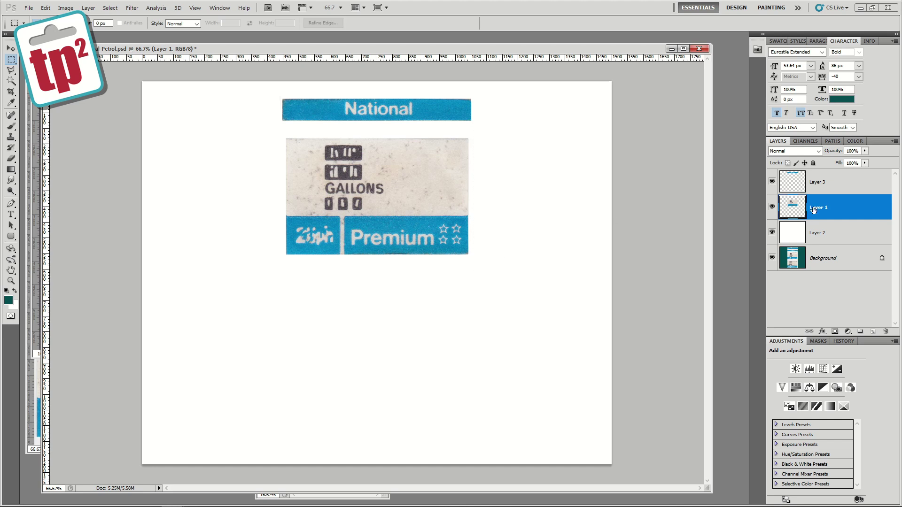
# Select Layer 3 and Layer 1 together and move both labels down to the left side of the canvas
pyautogui.keyDown('shift'); pyautogui.click(821, 187); pyautogui.keyUp('shift')
pyautogui.press('v')
pyautogui.moveTo(371, 181); pyautogui.dragTo(254, 259)
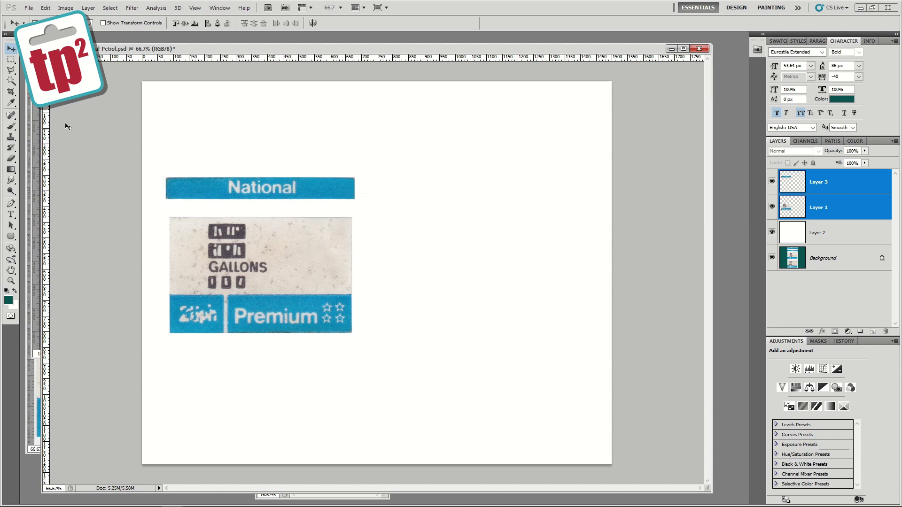
# Try filling a small area beside the National strip on Layer 3 with the dark green foreground colour, undo the fill and deselect
pyautogui.click(11, 61)
pyautogui.click(809, 183)
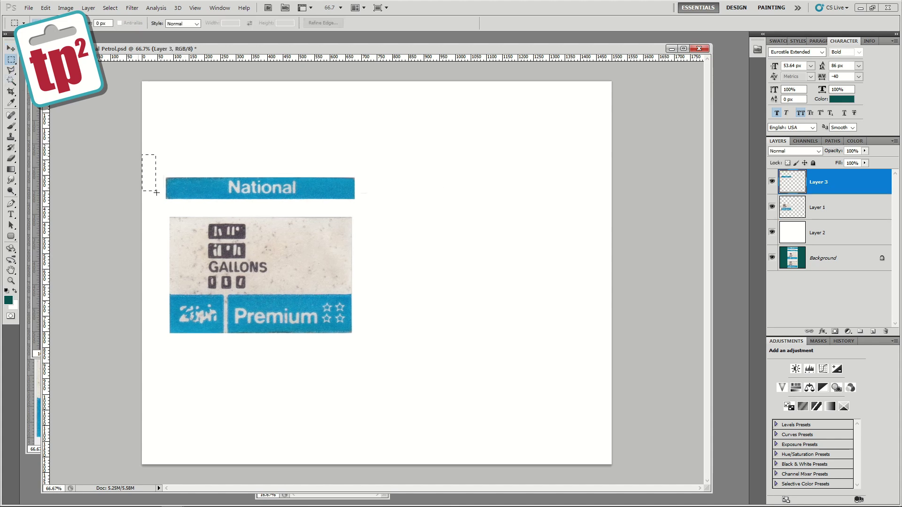
pyautogui.moveTo(165, 198); pyautogui.dragTo(165, 199)
pyautogui.hotkey('alt', 'BackSpace')
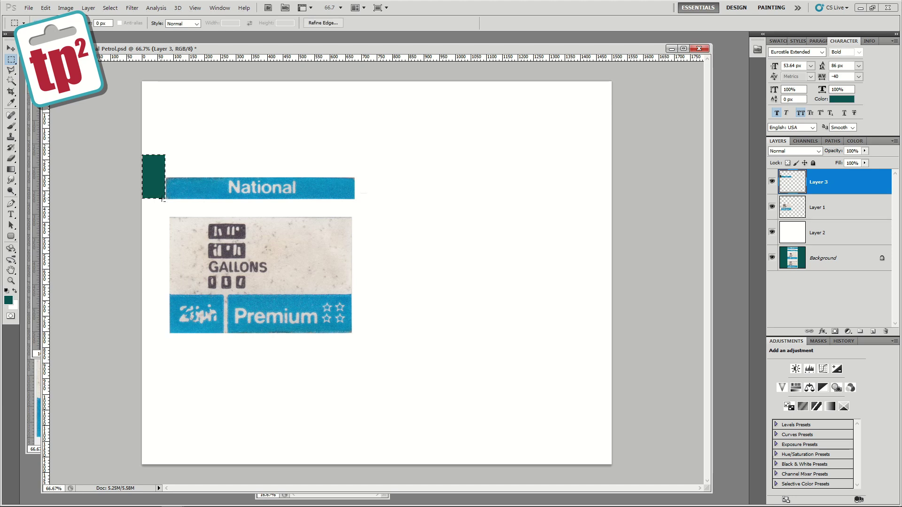
pyautogui.hotkey('ctrl', 'z')
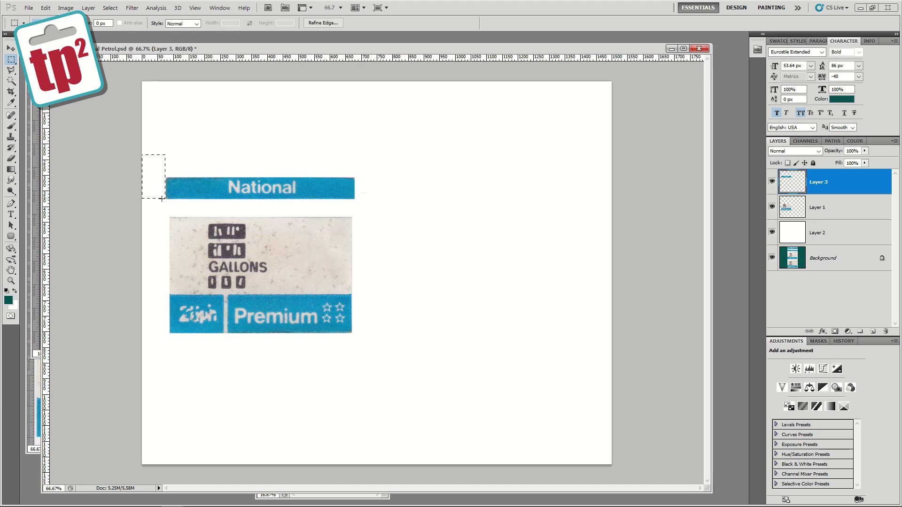
pyautogui.hotkey('ctrl', 'd')
# Apply a Smart Blur to the National strip on Layer 3 with radius 4.5, threshold 21.8 and High quality
pyautogui.click(11, 282)
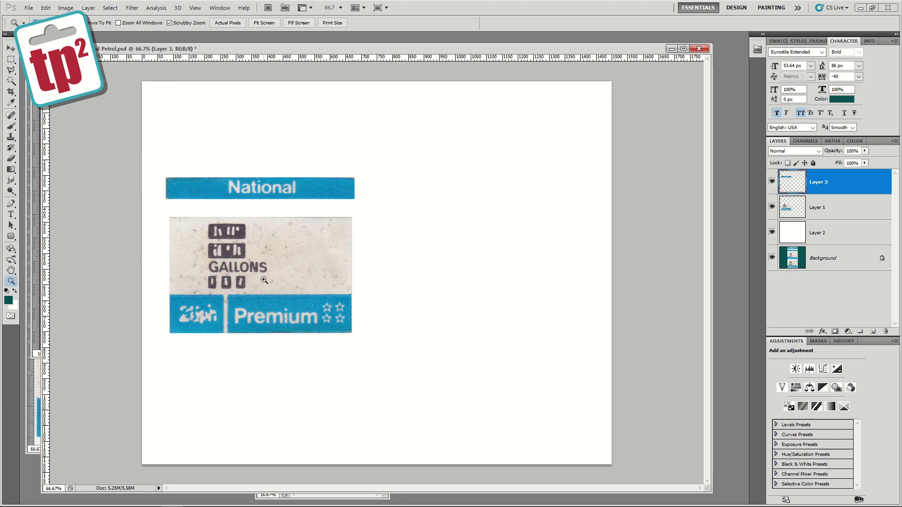
pyautogui.click(281, 189)
pyautogui.click(280, 189)
pyautogui.moveTo(279, 192); pyautogui.dragTo(500, 200)
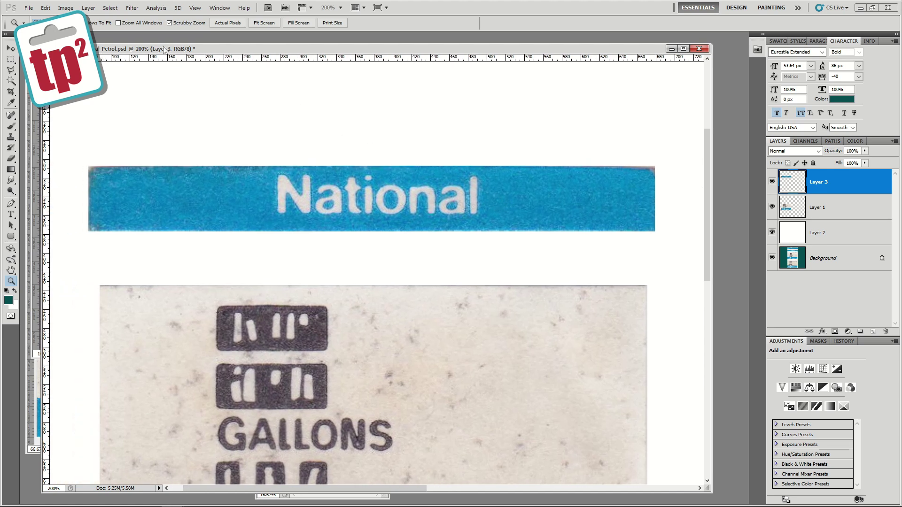
pyautogui.click(65, 8)
pyautogui.moveTo(126, 30)
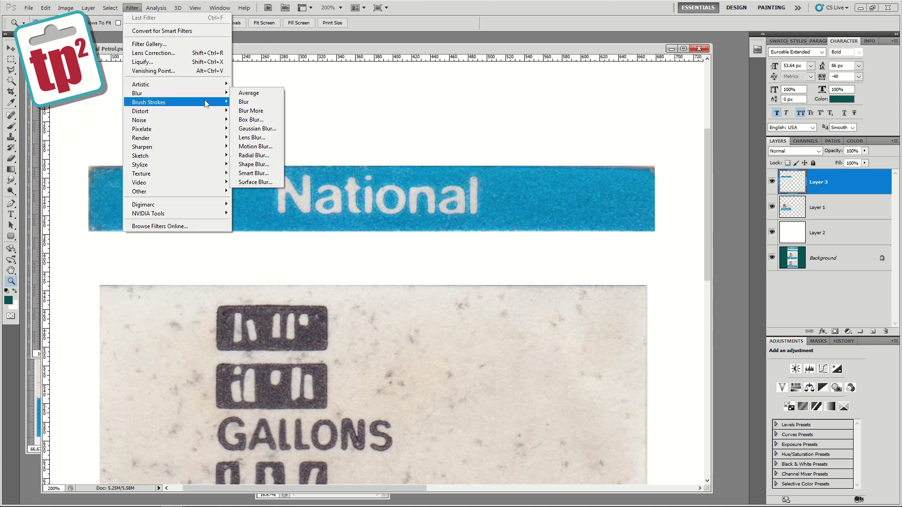
pyautogui.click(249, 173)
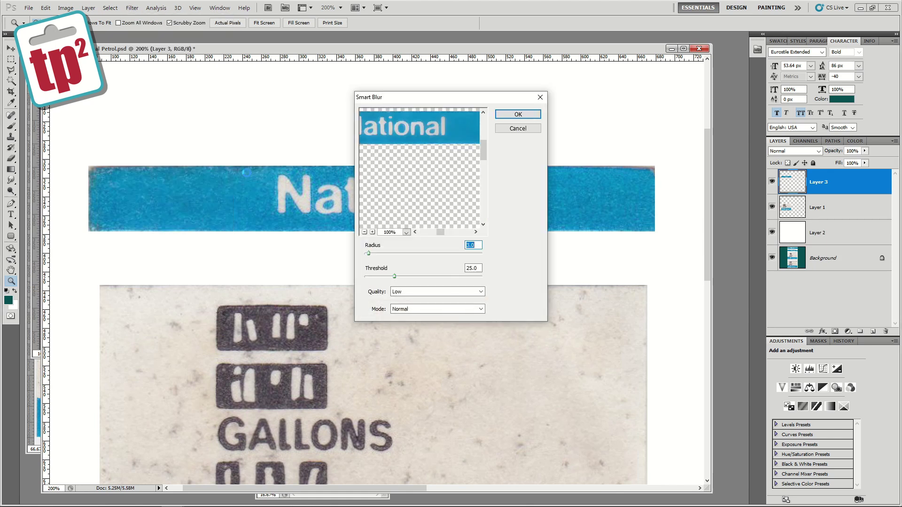
pyautogui.moveTo(395, 279)
pyautogui.mouseDown()
pyautogui.moveTo(371, 255)
pyautogui.moveTo(390, 276)
pyautogui.mouseUp()
pyautogui.click(397, 292)
pyautogui.click(401, 312)
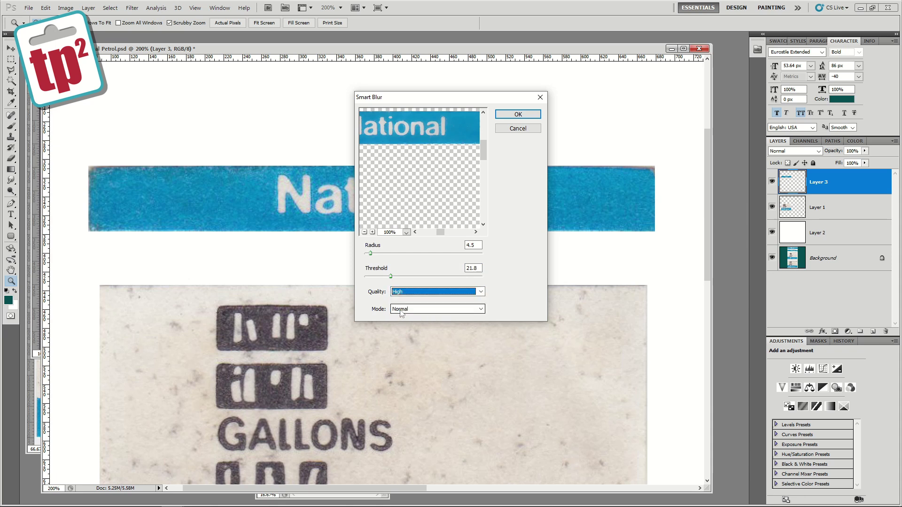
pyautogui.click(518, 114)
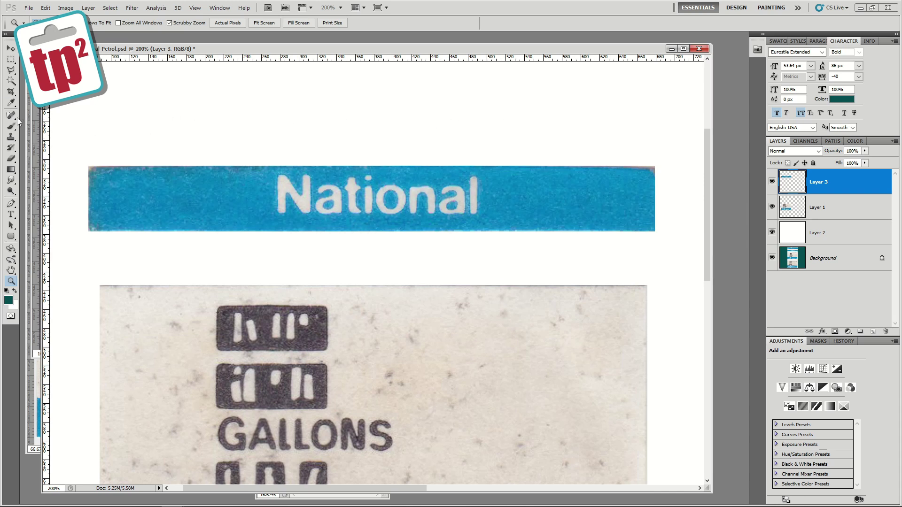
# Adjust the National strip's brightness to 9 and contrast to 26
pyautogui.click(66, 8)
pyautogui.moveTo(89, 28)
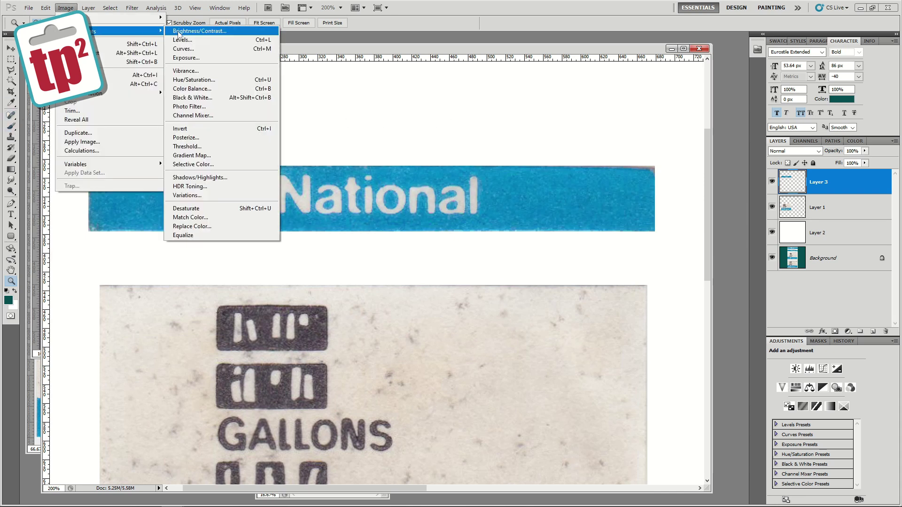
pyautogui.click(188, 29)
pyautogui.click(348, 173)
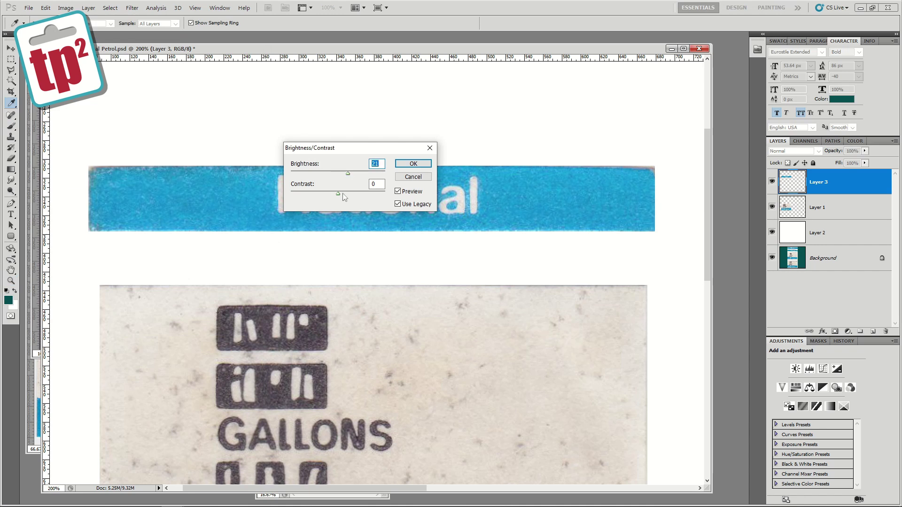
pyautogui.click(348, 193)
pyautogui.moveTo(347, 175); pyautogui.dragTo(343, 177)
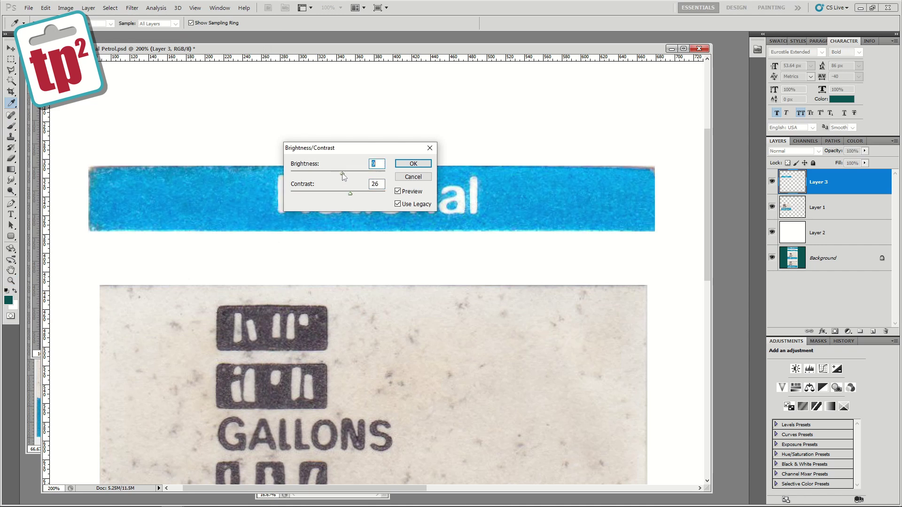
pyautogui.click(410, 164)
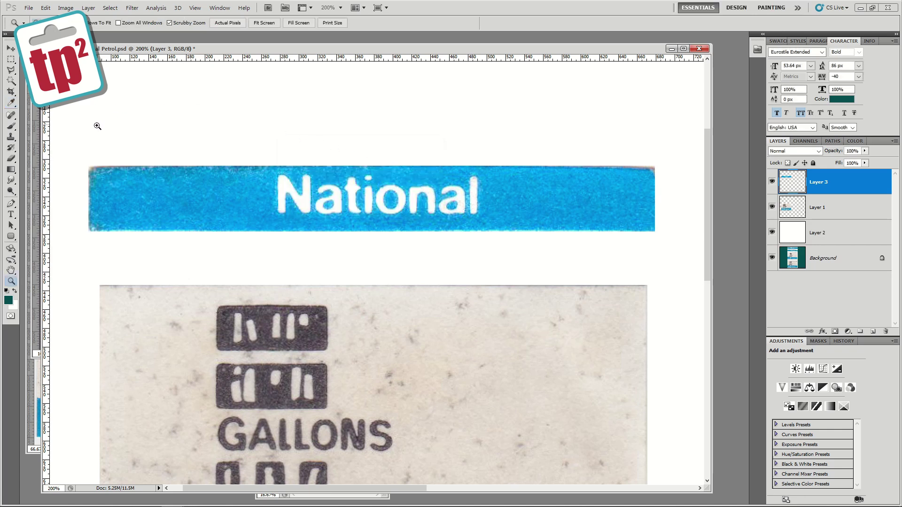
# Copy the National lettering from Layer 3 onto a new layer using a rectangular selection around the word
pyautogui.click(13, 62)
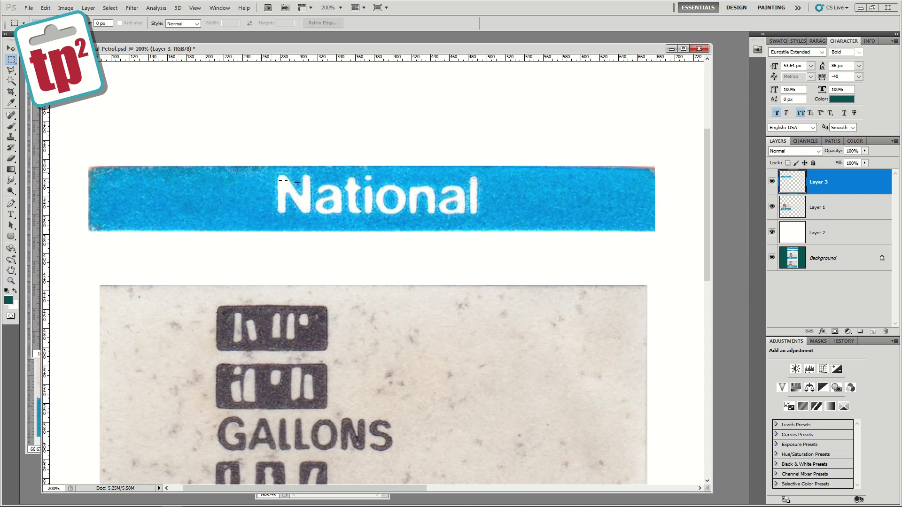
pyautogui.moveTo(482, 222); pyautogui.dragTo(483, 222)
pyautogui.hotkey('ctrl', 'j')
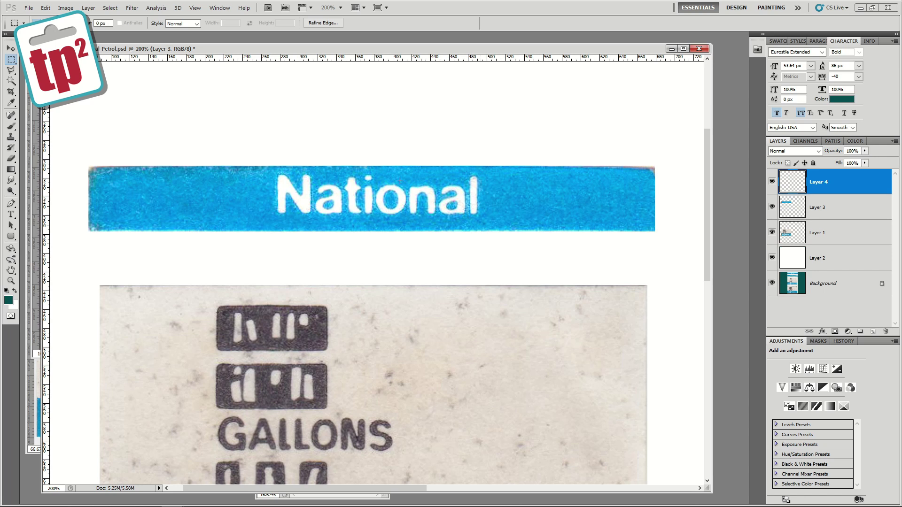
# Desaturate the copied National lettering on Layer 4 by setting its saturation to -100
pyautogui.click(65, 7)
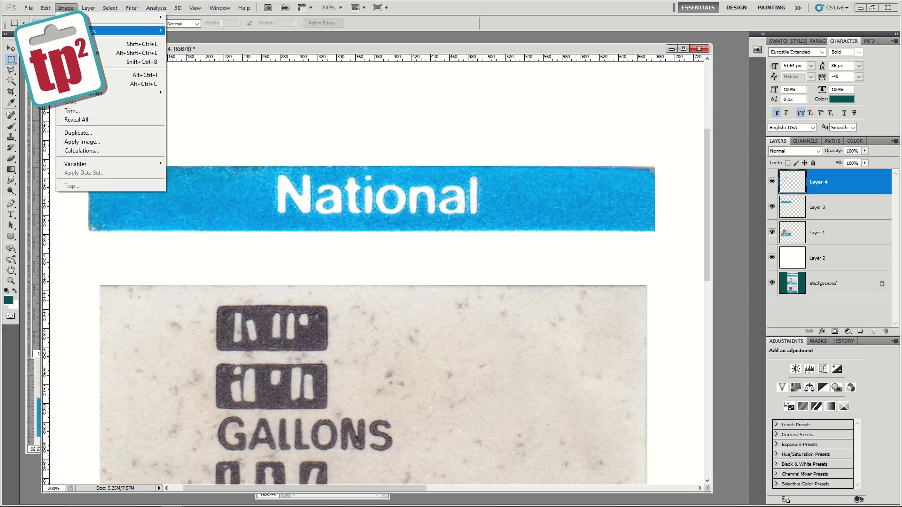
pyautogui.click(189, 80)
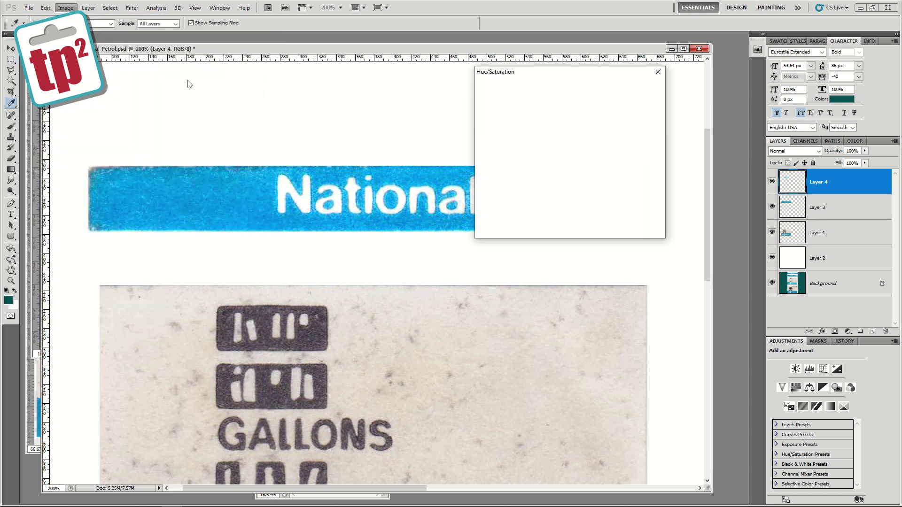
pyautogui.moveTo(549, 161); pyautogui.dragTo(490, 165)
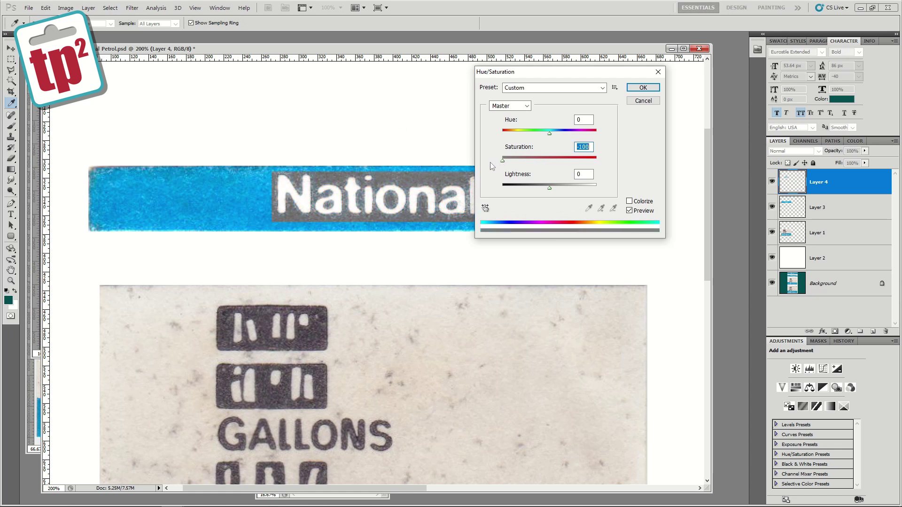
pyautogui.click(643, 87)
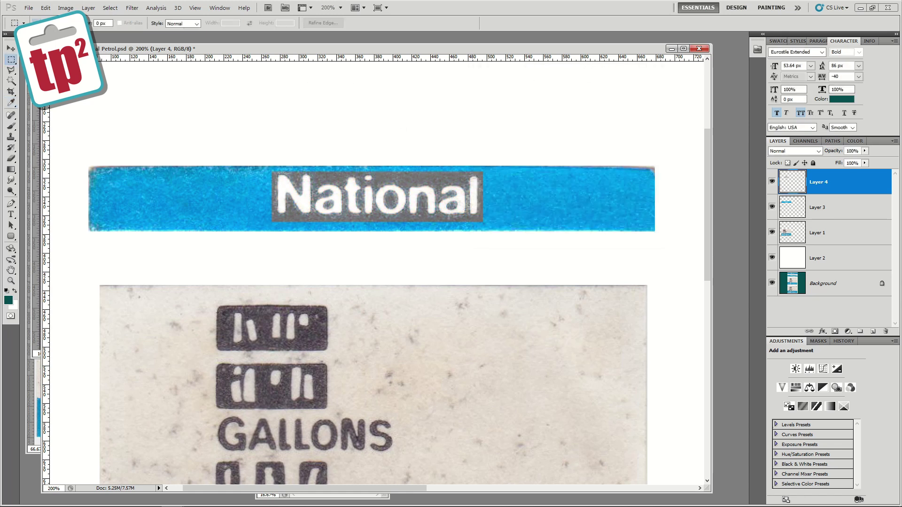
# Use Levels on Layer 4 to darken the shadows and midtones until the lettering is white on solid black
pyautogui.click(65, 8)
pyautogui.moveTo(94, 32)
pyautogui.click(179, 43)
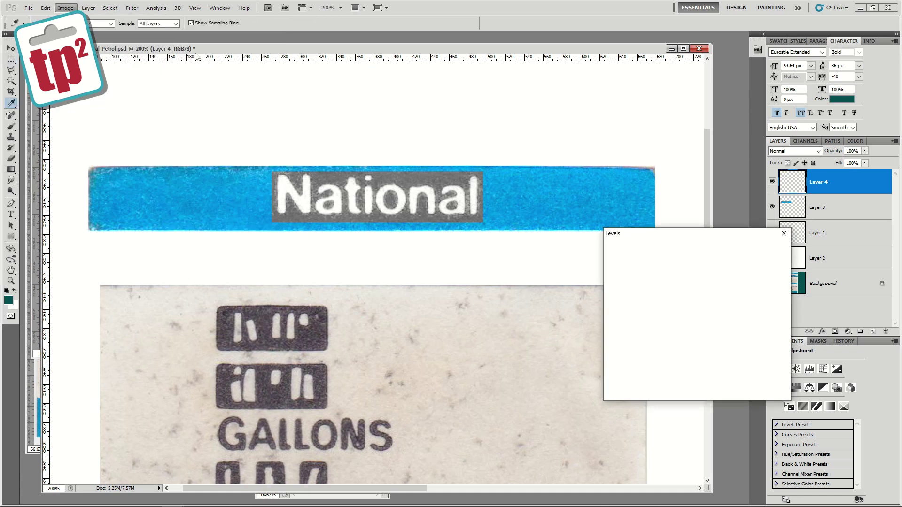
pyautogui.moveTo(676, 337); pyautogui.dragTo(706, 338)
pyautogui.press('Tab')
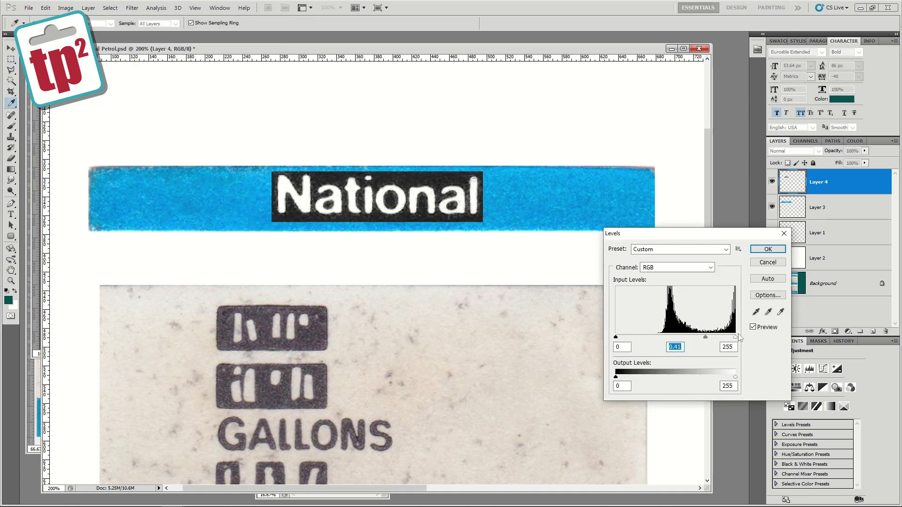
pyautogui.moveTo(616, 337); pyautogui.dragTo(659, 337)
pyautogui.moveTo(715, 336); pyautogui.dragTo(727, 338)
pyautogui.click(767, 249)
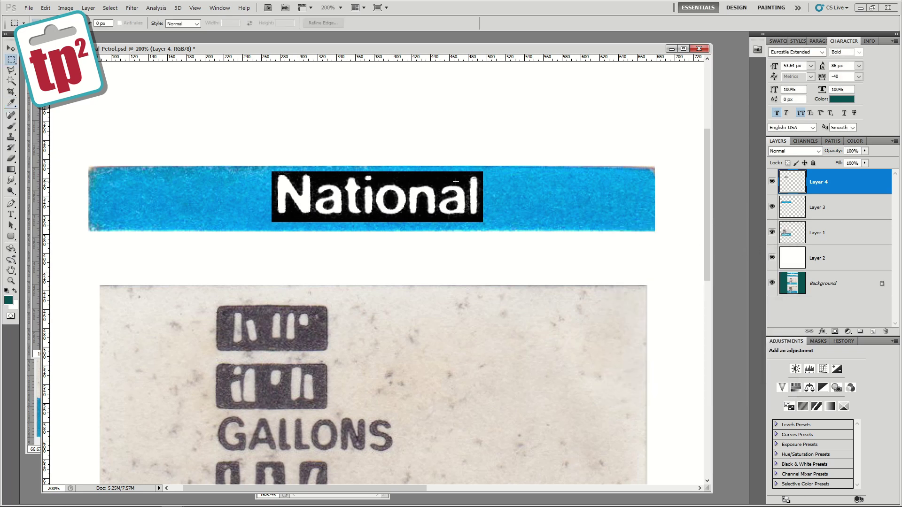
# Duplicate Layer 3 under the default name Layer 3 copy
pyautogui.click(807, 217)
pyautogui.rightClick(821, 215)
pyautogui.click(827, 260)
pyautogui.press('Return')
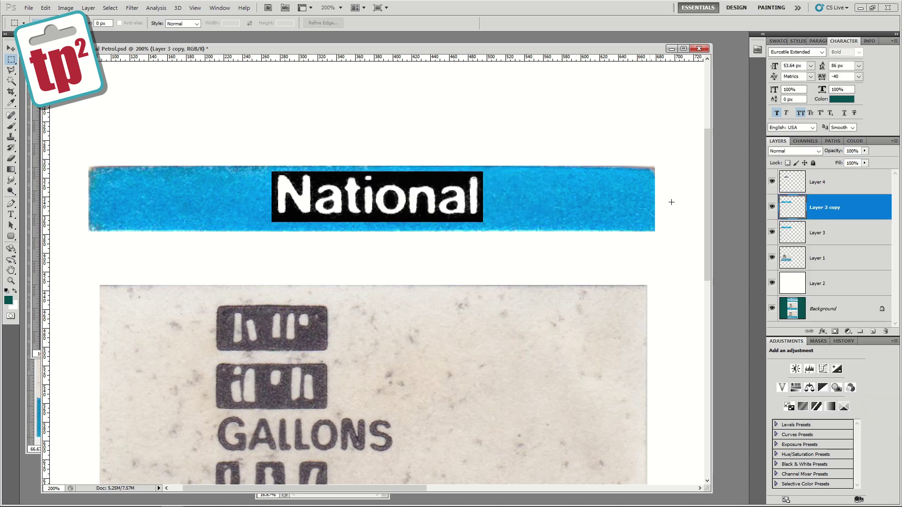
# Hide Layer 3, sample the strip's blue, lock transparency on Layer 3 copy and fill its strip with that blue
pyautogui.click(772, 233)
pyautogui.click(12, 103)
pyautogui.click(202, 194)
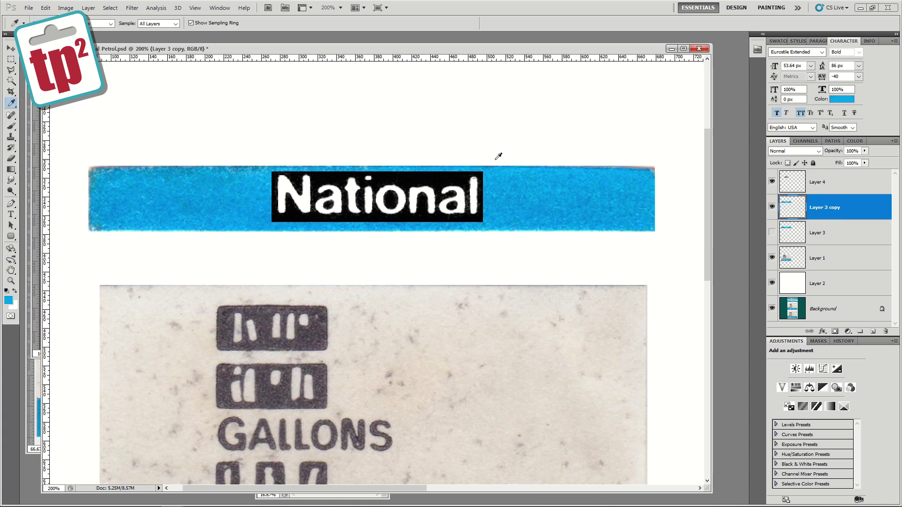
pyautogui.click(788, 163)
pyautogui.hotkey('alt', 'BackSpace')
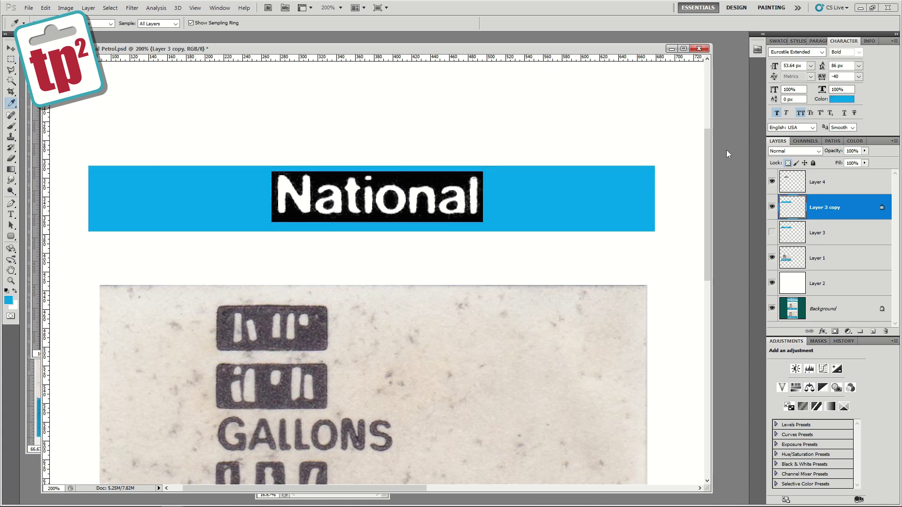
# Set Layer 4's blend mode to Screen so only the white National lettering shows over the blue strip
pyautogui.click(818, 182)
pyautogui.click(794, 151)
pyautogui.click(781, 236)
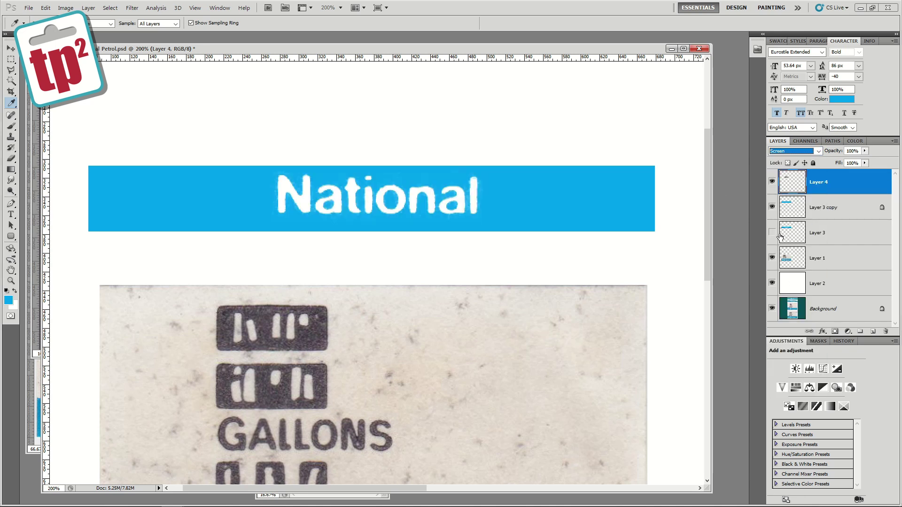
pyautogui.click(11, 48)
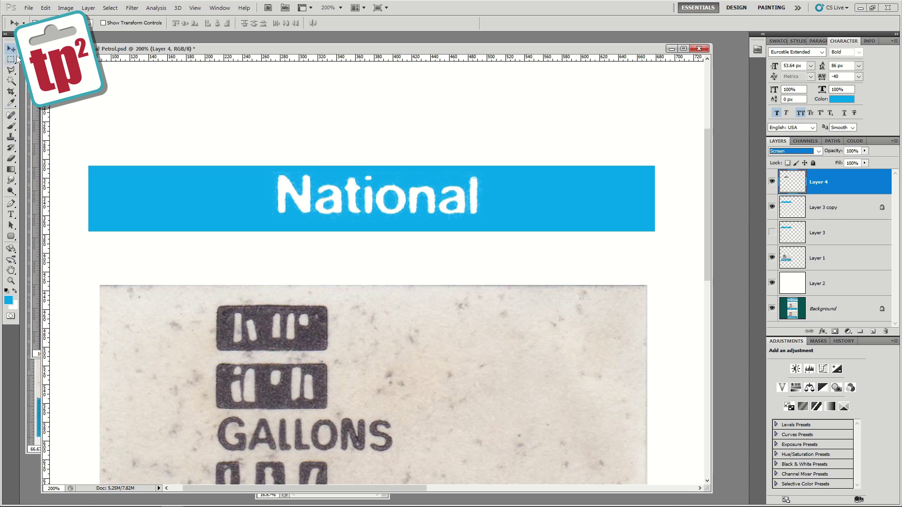
pyautogui.hotkey('shift', '+')
pyautogui.hotkey('shift', '-')
pyautogui.click(13, 60)
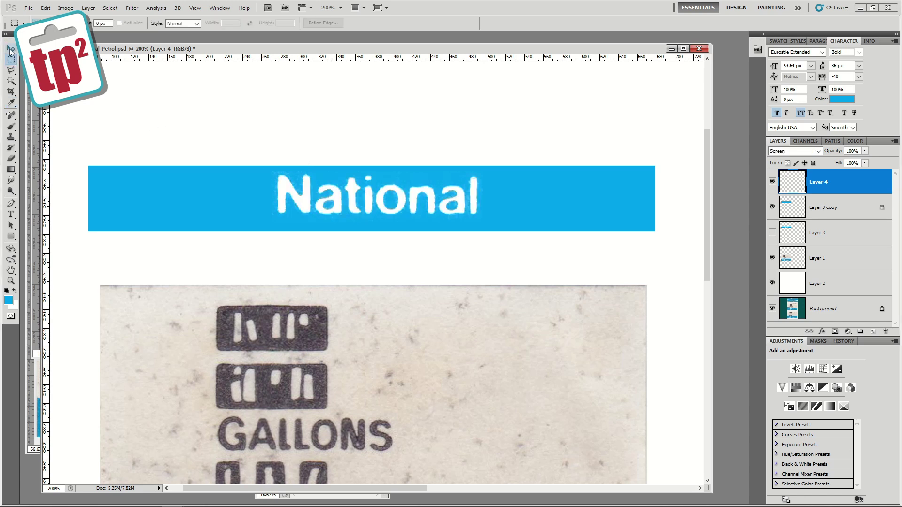
pyautogui.press('v')
# Paint out the faint smudges around the N of National on Layer 4 with a small black brush
pyautogui.click(11, 280)
pyautogui.click(272, 198)
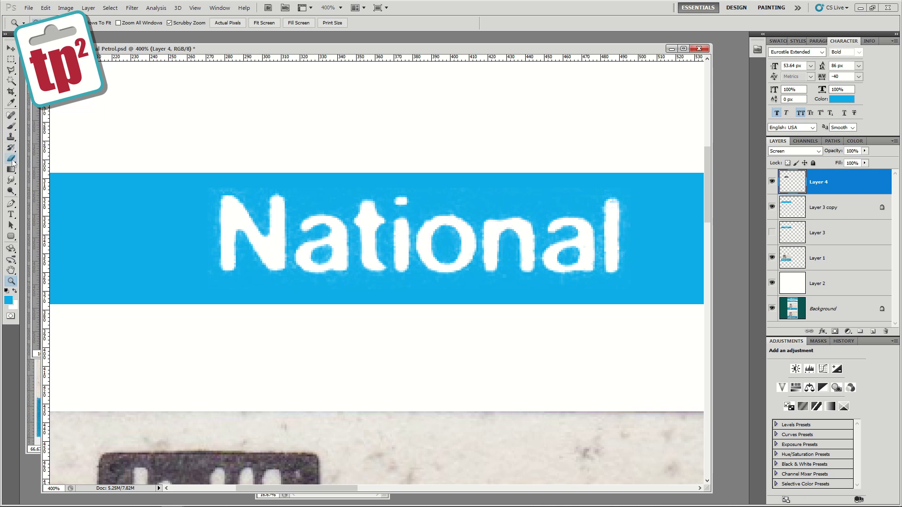
pyautogui.click(11, 126)
pyautogui.click(15, 291)
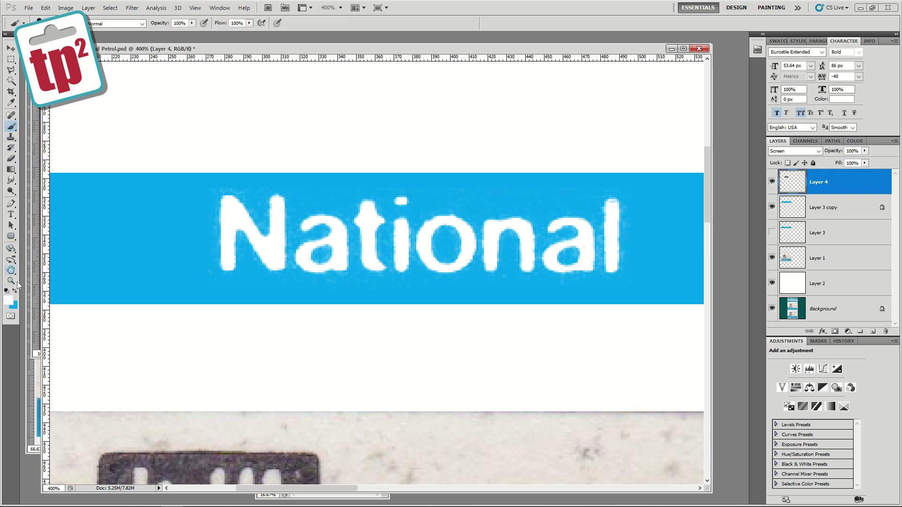
pyautogui.click(6, 291)
pyautogui.press('[')
pyautogui.press('[')
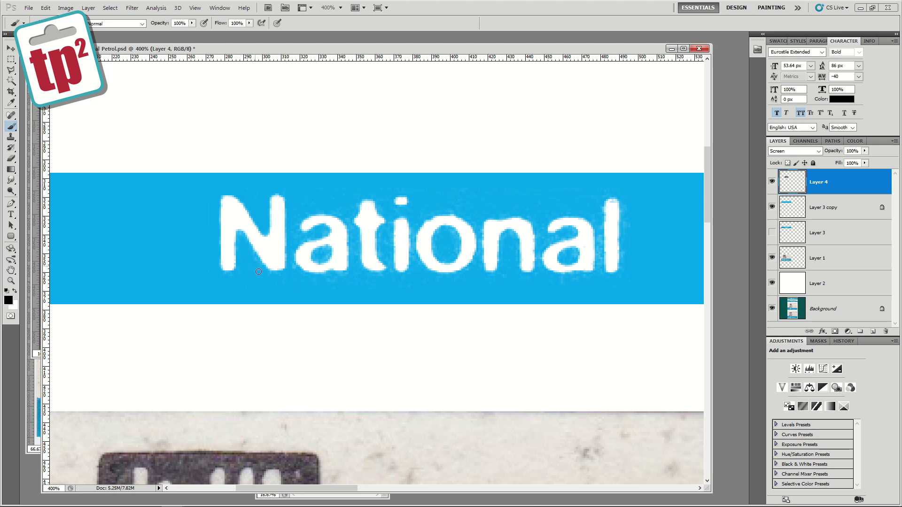
pyautogui.hotkey('ctrl', 'z')
# Paint black over the remaining smudges around the other letters of National on Layer 4, adjusting the brush size as needed
pyautogui.moveTo(325, 244); pyautogui.dragTo(324, 250)
pyautogui.moveTo(345, 277); pyautogui.dragTo(357, 246)
pyautogui.press('[')
pyautogui.press('[')
pyautogui.hotkey('ctrl', 'z')
pyautogui.press(']')
pyautogui.press(']')
pyautogui.press(']')
pyautogui.moveTo(626, 279); pyautogui.dragTo(621, 292)
pyautogui.moveTo(310, 278); pyautogui.dragTo(329, 279)
pyautogui.click(498, 258)
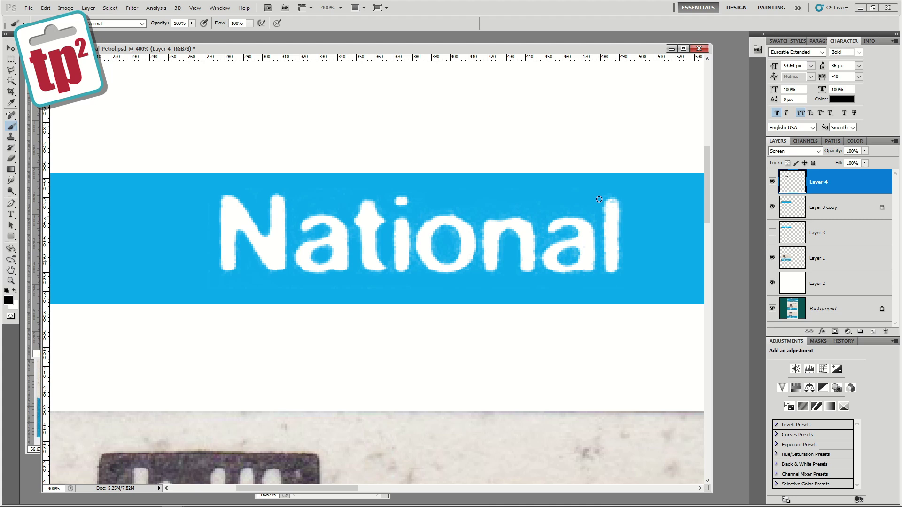
pyautogui.click(598, 278)
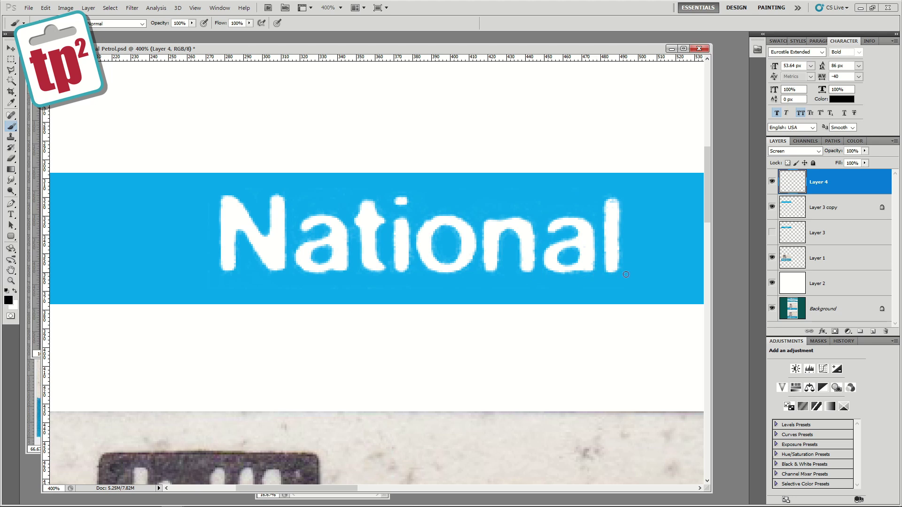
# Move Layer 1 above the hidden Layer 3 in the layer stack
pyautogui.click(14, 281)
pyautogui.keyDown('alt'); pyautogui.click(199, 240); pyautogui.keyUp('alt')
pyautogui.keyDown('alt'); pyautogui.click(206, 238); pyautogui.keyUp('alt')
pyautogui.keyDown('alt'); pyautogui.click(211, 238); pyautogui.keyUp('alt')
pyautogui.moveTo(192, 250); pyautogui.dragTo(294, 232)
pyautogui.click(242, 282)
pyautogui.moveTo(229, 293); pyautogui.dragTo(389, 231)
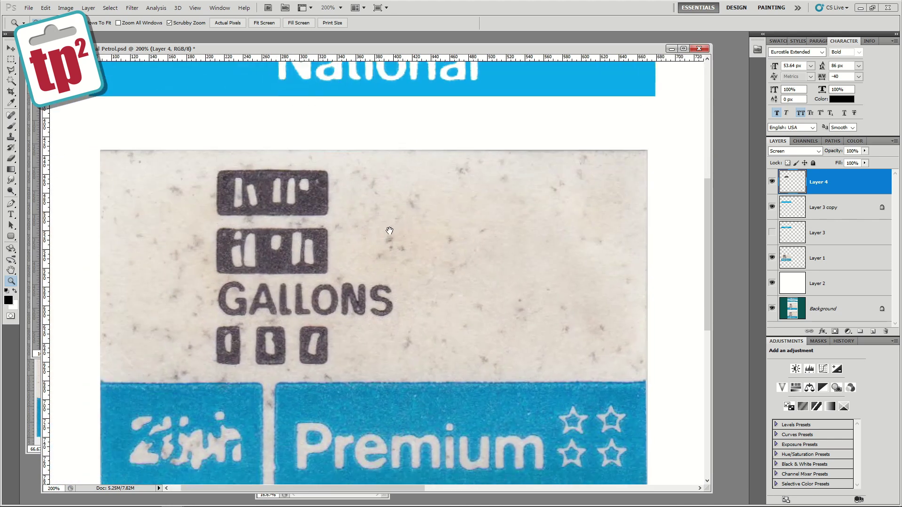
pyautogui.keyDown('alt'); pyautogui.click(390, 231); pyautogui.keyUp('alt')
pyautogui.click(824, 264)
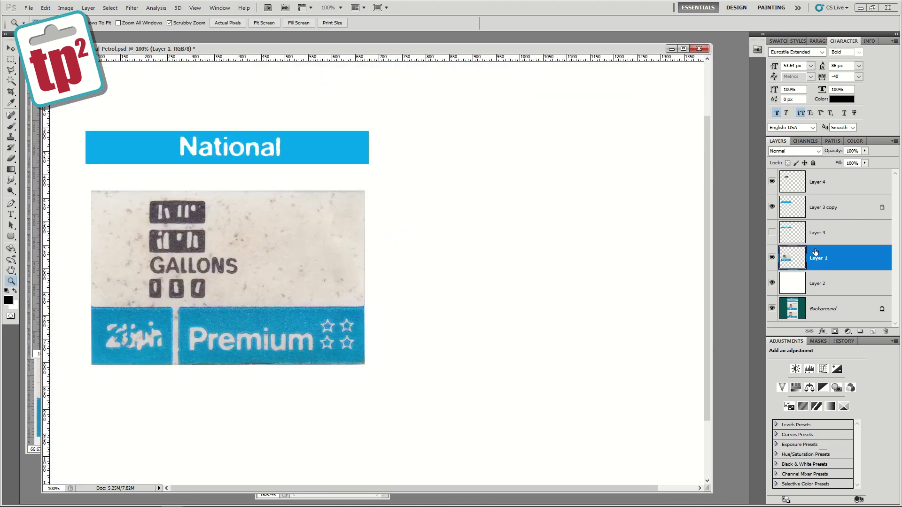
pyautogui.moveTo(792, 258); pyautogui.dragTo(817, 233)
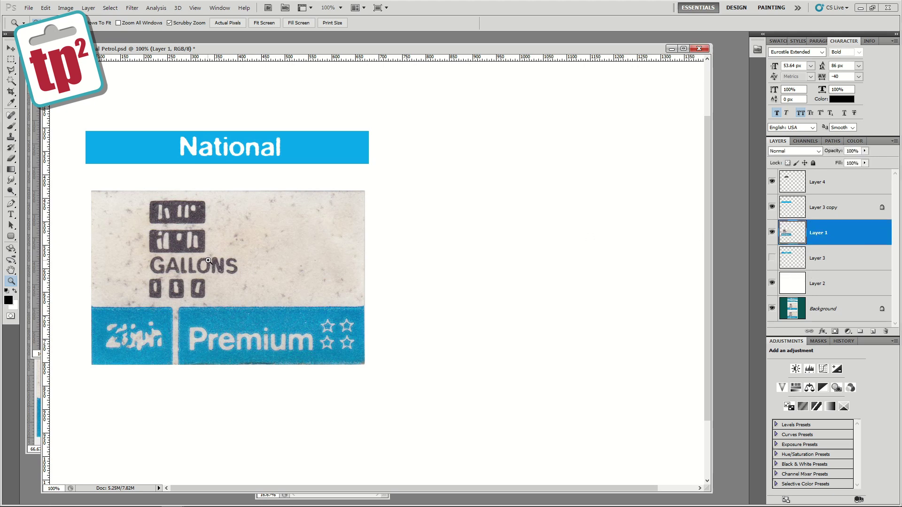
# Duplicate Layer 1 under the default name Layer 1 copy and hide the duplicate
pyautogui.click(257, 264)
pyautogui.moveTo(269, 263); pyautogui.dragTo(291, 263)
pyautogui.keyDown('alt'); pyautogui.click(237, 264); pyautogui.keyUp('alt')
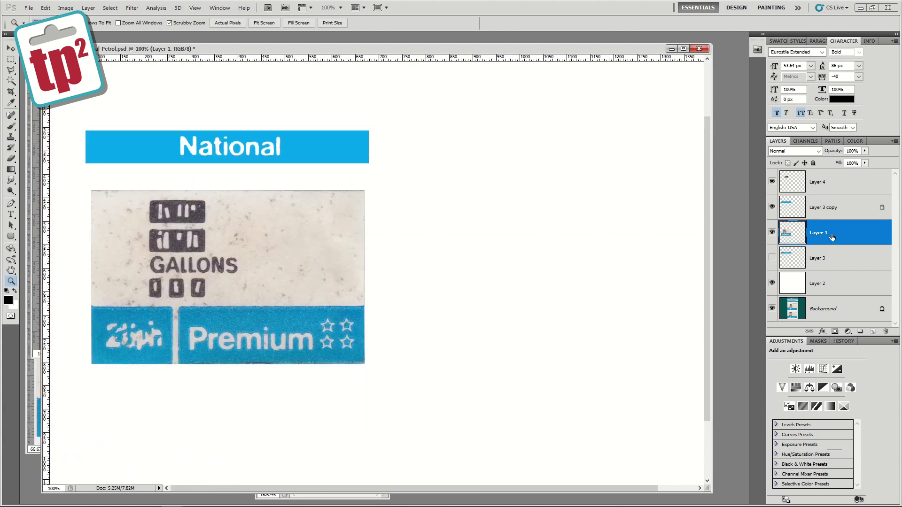
pyautogui.rightClick(831, 236)
pyautogui.click(834, 278)
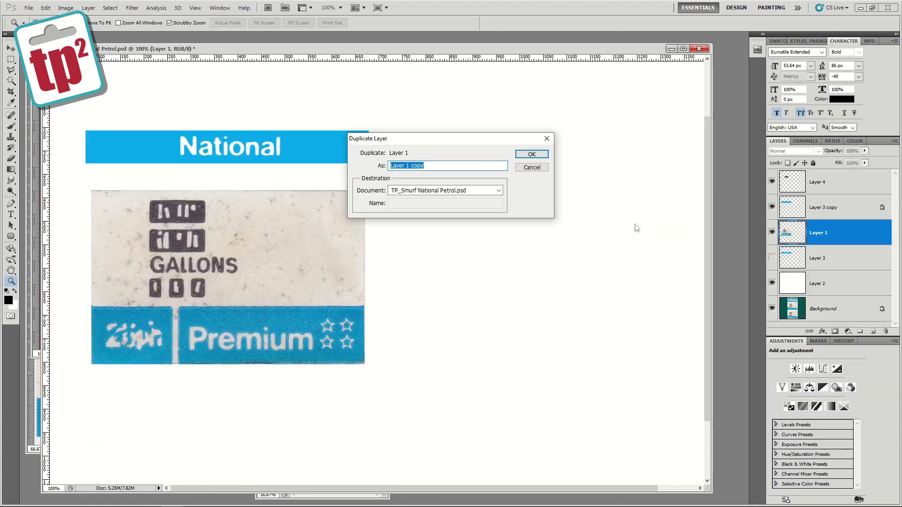
pyautogui.click(529, 155)
pyautogui.click(772, 232)
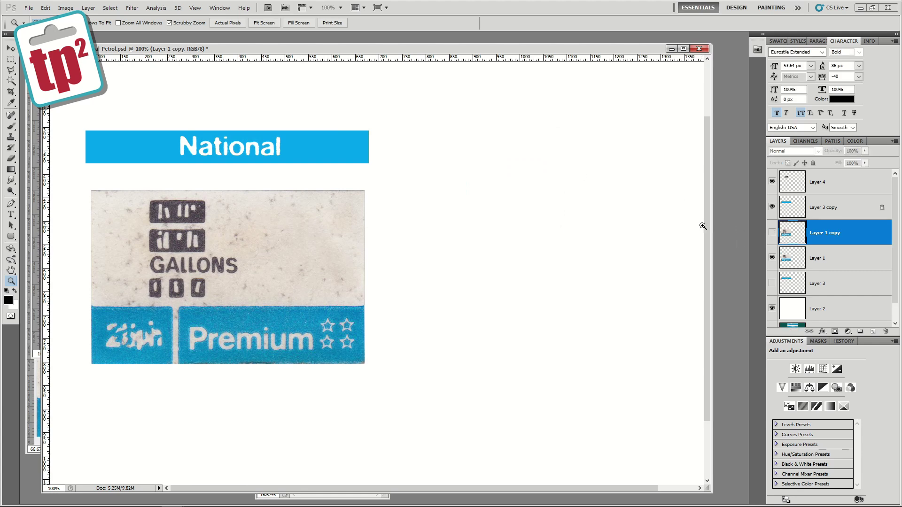
# Make white the foreground colour, and hide Layer 2, the Background and Layer 1 so Layer 1 copy shows alone beneath the National strip
pyautogui.click(16, 291)
pyautogui.click(772, 308)
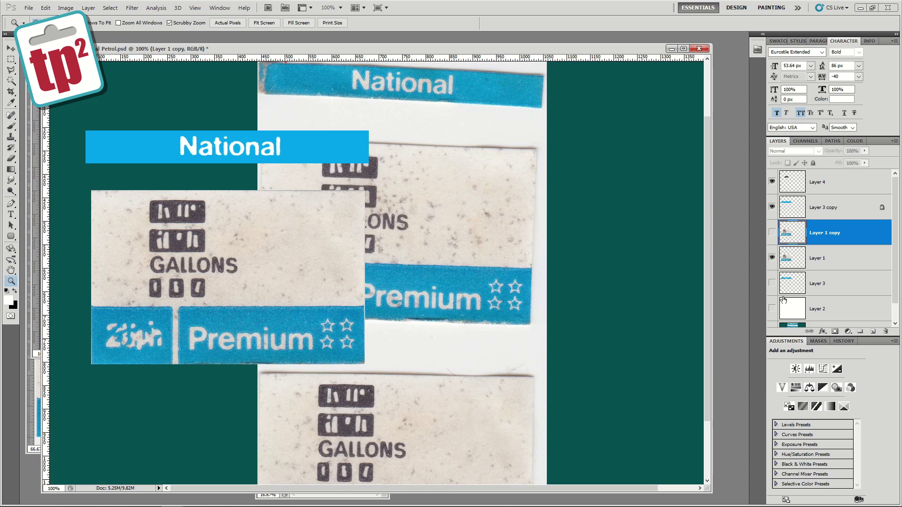
pyautogui.scroll(-1, 783, 301)
pyautogui.click(778, 314)
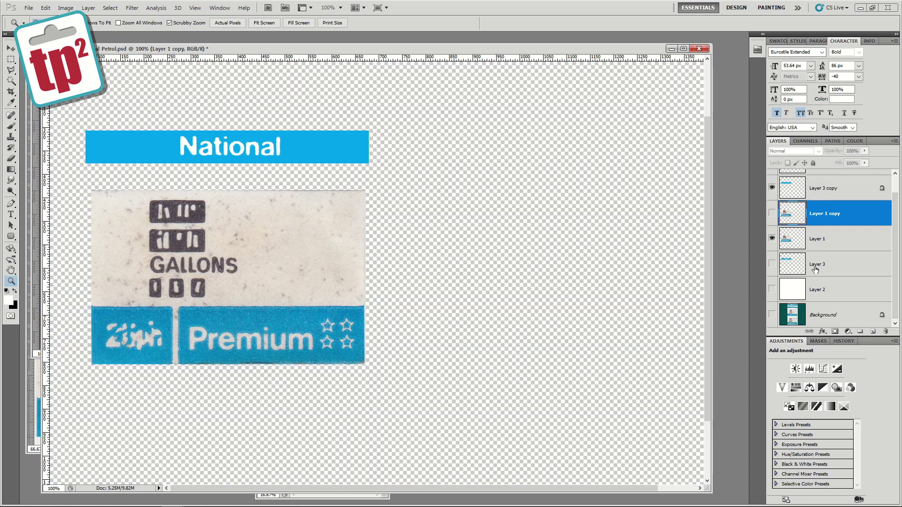
pyautogui.click(772, 239)
pyautogui.click(772, 214)
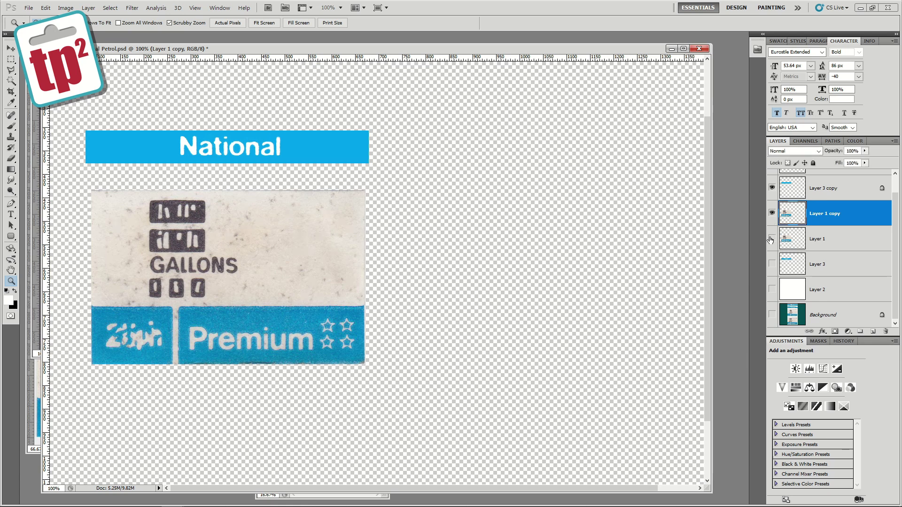
# Lock transparency on Layer 1 copy, fill its label shape with white, and show Layer 1 again
pyautogui.click(789, 162)
pyautogui.hotkey('alt', 'BackSpace')
pyautogui.click(772, 238)
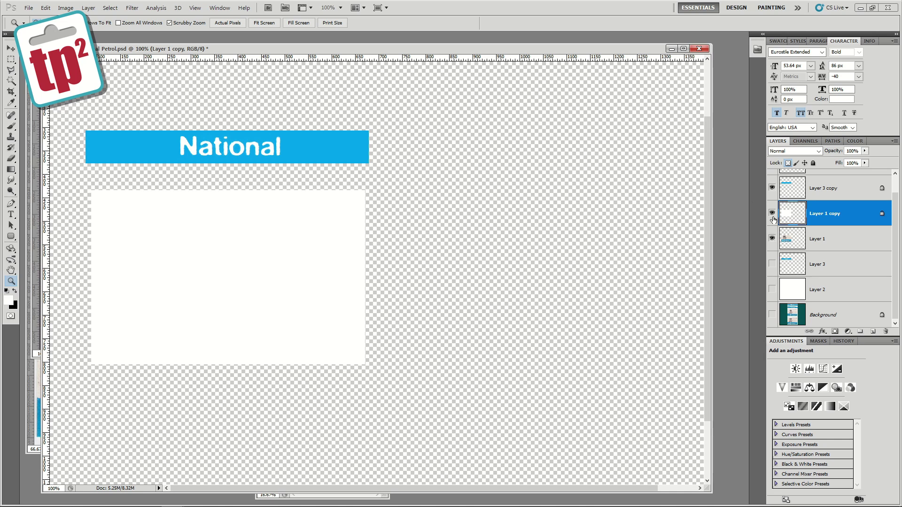
# Hide Layer 1 copy and sample the National strip's blue as the foreground colour
pyautogui.click(772, 213)
pyautogui.click(11, 103)
pyautogui.click(123, 148)
pyautogui.click(11, 281)
pyautogui.click(143, 324)
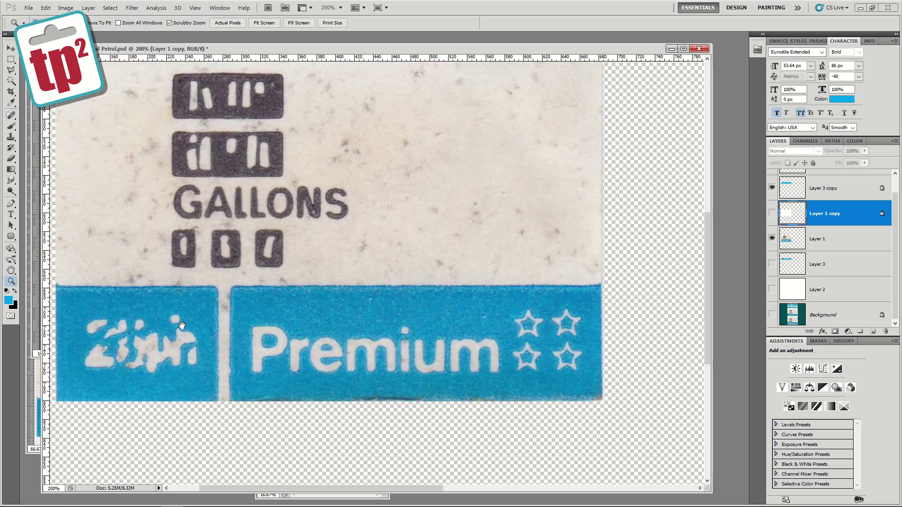
# Show Layer 1 copy and set its opacity to 80% so the scanned label shows through as a guide
pyautogui.click(773, 216)
pyautogui.click(773, 215)
pyautogui.click(772, 213)
pyautogui.click(864, 151)
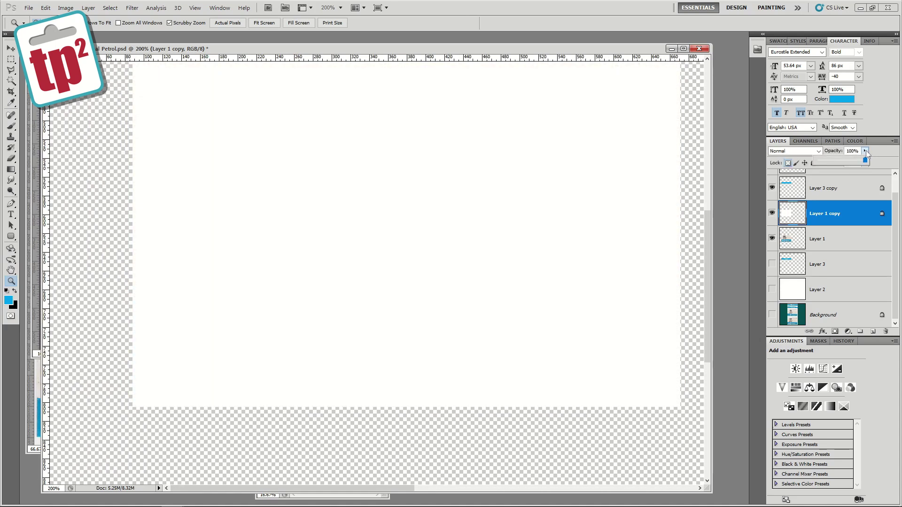
pyautogui.moveTo(866, 160); pyautogui.dragTo(855, 160)
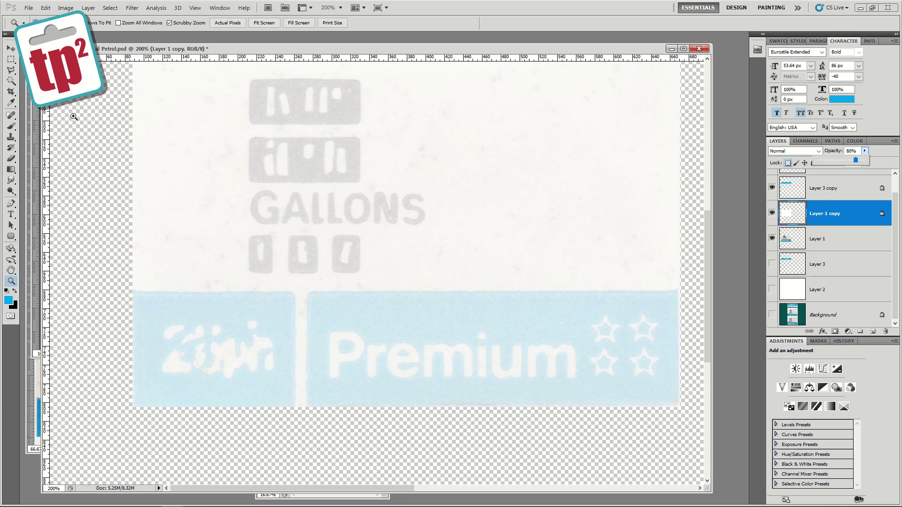
pyautogui.click(11, 237)
pyautogui.click(191, 23)
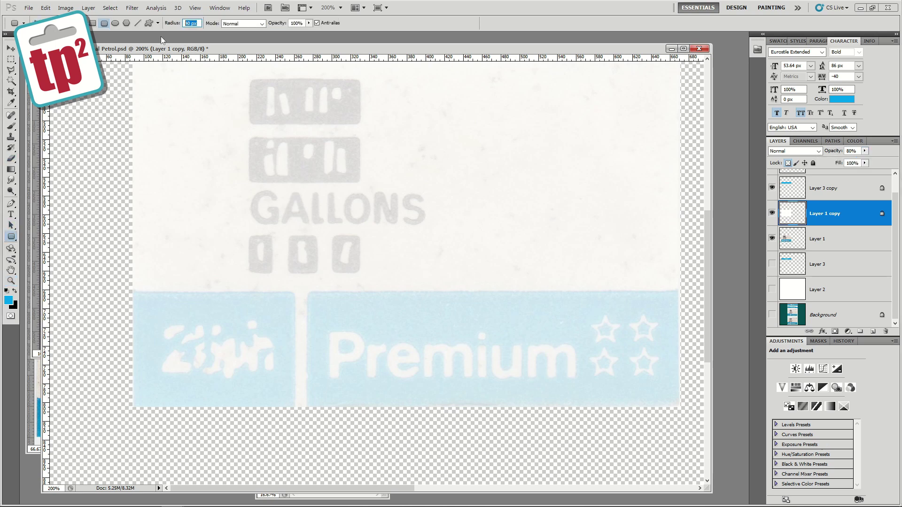
pyautogui.write('10')
pyautogui.moveTo(294, 292); pyautogui.dragTo(197, 381)
pyautogui.hotkey('ctrl', 'z')
# Draw blue rounded rectangles with a 5 px radius over the price panel and the Premium panel on Layer 1 copy
pyautogui.click(199, 22)
pyautogui.moveTo(295, 292); pyautogui.dragTo(133, 407)
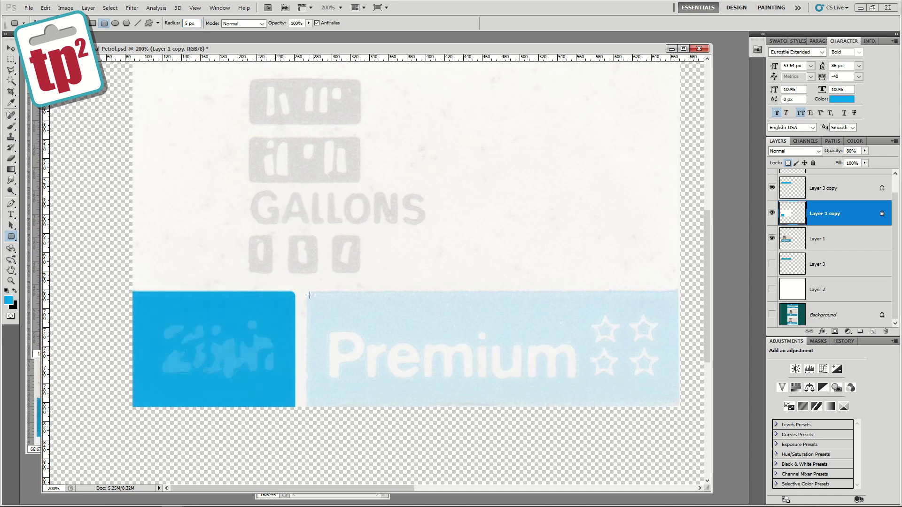
pyautogui.moveTo(308, 292); pyautogui.dragTo(672, 432)
pyautogui.moveTo(323, 395); pyautogui.dragTo(483, 412)
# Set the opacity of Layer 1 copy to 100%
pyautogui.click(865, 152)
pyautogui.moveTo(865, 157); pyautogui.dragTo(882, 157)
pyautogui.click(11, 281)
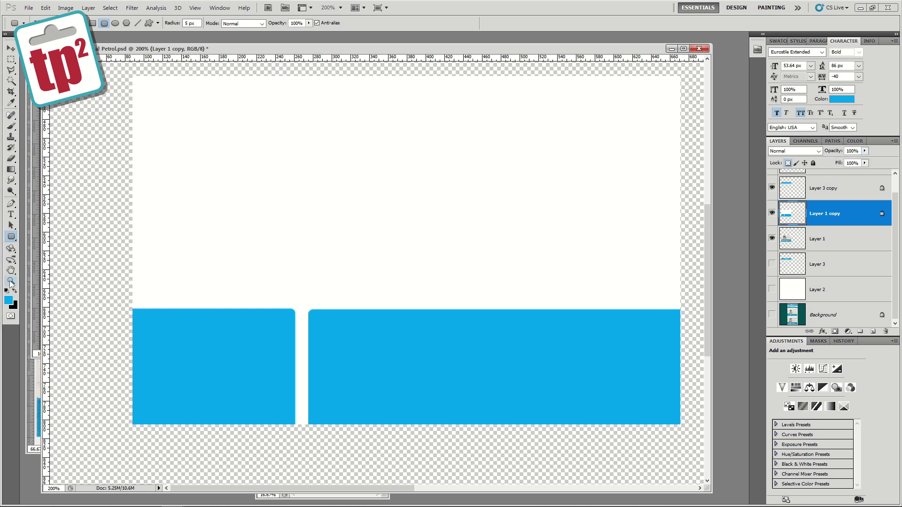
pyautogui.click(10, 281)
# Hide Layer 1 copy, then select and copy the block with the dark counter boxes and GALLONS text from Layer 1
pyautogui.click(772, 213)
pyautogui.click(817, 238)
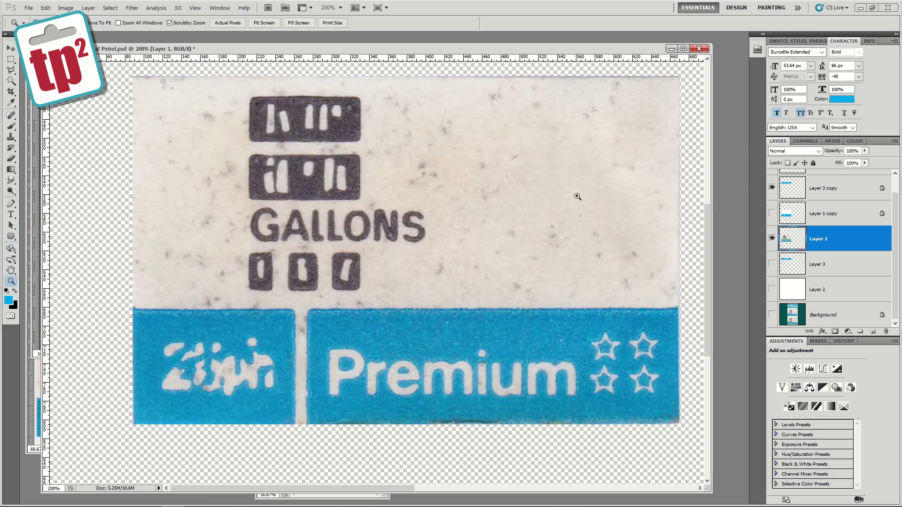
pyautogui.click(11, 59)
pyautogui.moveTo(227, 92); pyautogui.dragTo(441, 296)
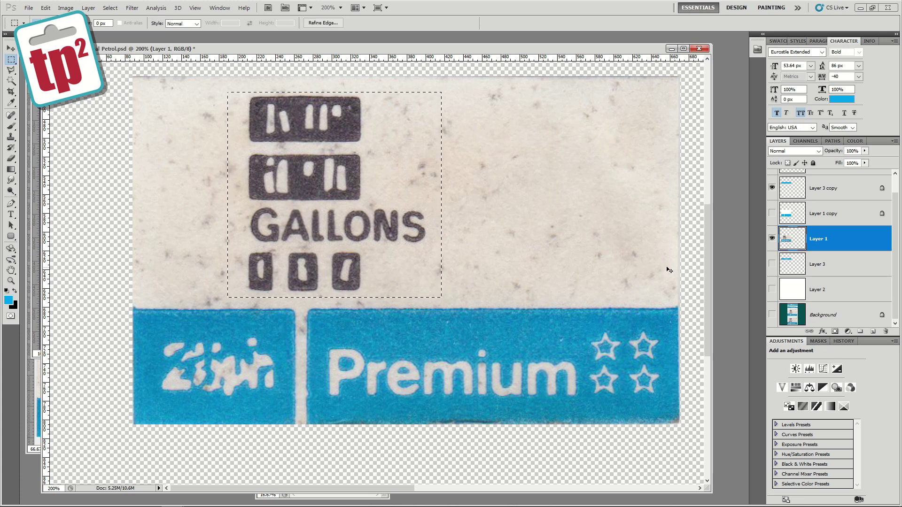
pyautogui.hotkey('ctrl', 'c')
# Show Layer 1 copy, hide Layer 1, and paste the copied GALLONS block as a new layer above Layer 1 copy
pyautogui.click(814, 216)
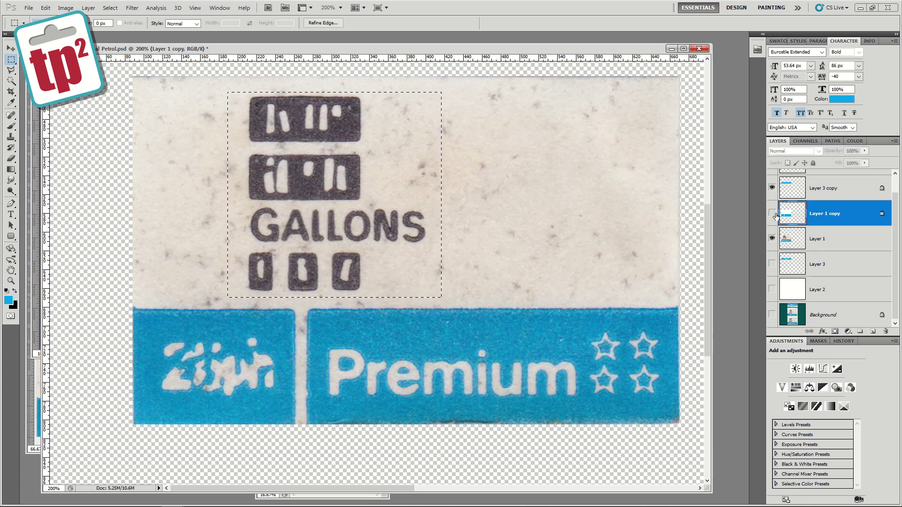
pyautogui.click(773, 214)
pyautogui.click(770, 247)
pyautogui.hotkey('ctrl', 'v')
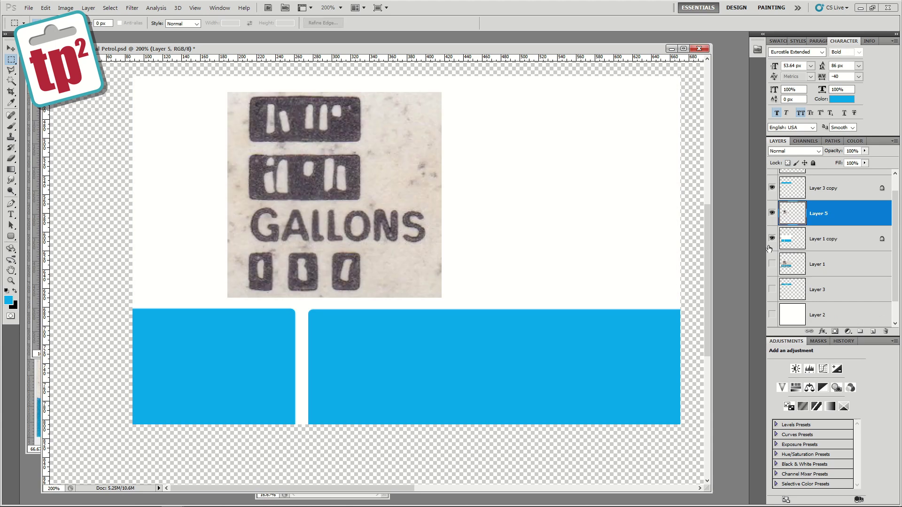
pyautogui.click(89, 8)
pyautogui.click(103, 24)
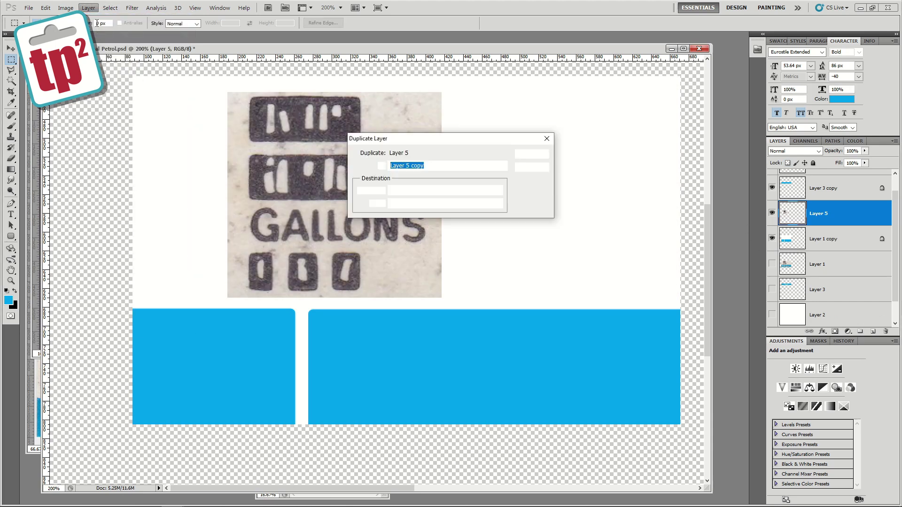
pyautogui.click(531, 167)
# Desaturate the GALLONS block on Layer 5 with Hue/Saturation by setting Saturation to -100
pyautogui.click(65, 8)
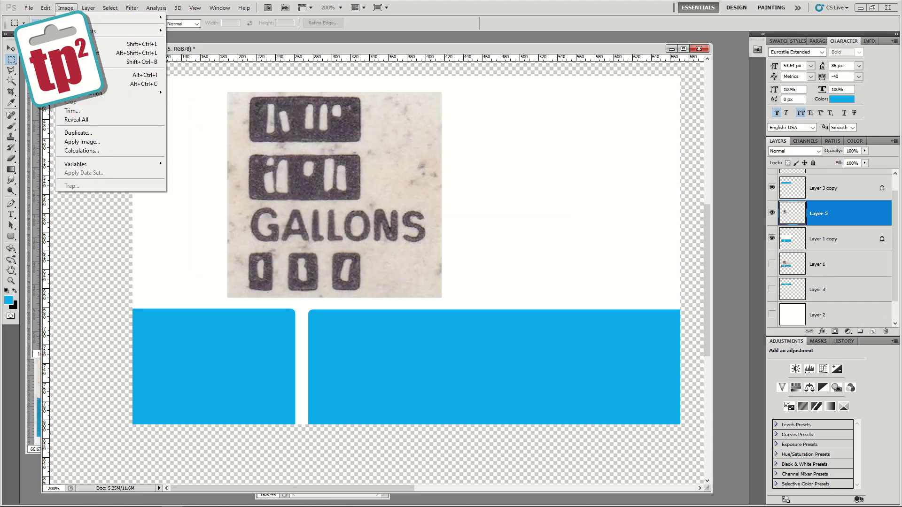
pyautogui.moveTo(136, 30)
pyautogui.click(194, 80)
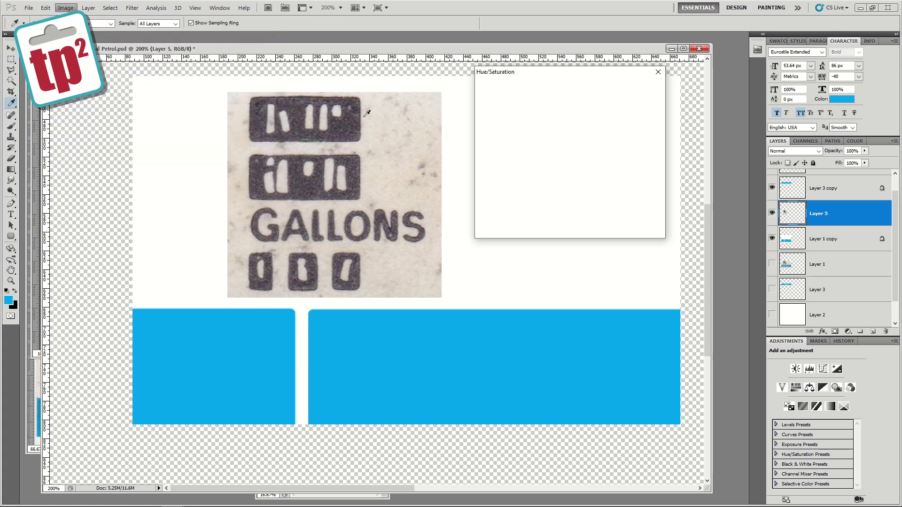
pyautogui.moveTo(549, 164); pyautogui.dragTo(455, 144)
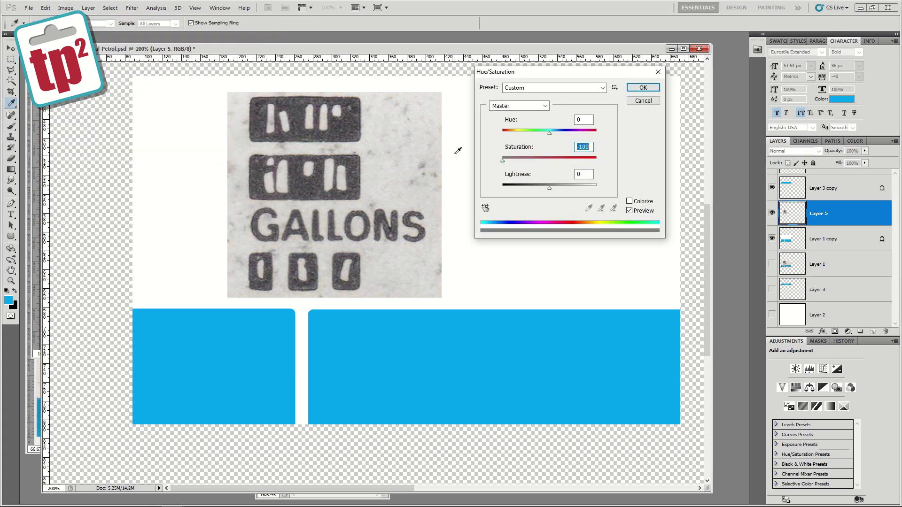
pyautogui.click(644, 88)
# Use Levels on Layer 5 to darken the shadows and brighten the highlights until the GALLONS block is black on white
pyautogui.click(65, 8)
pyautogui.moveTo(136, 30)
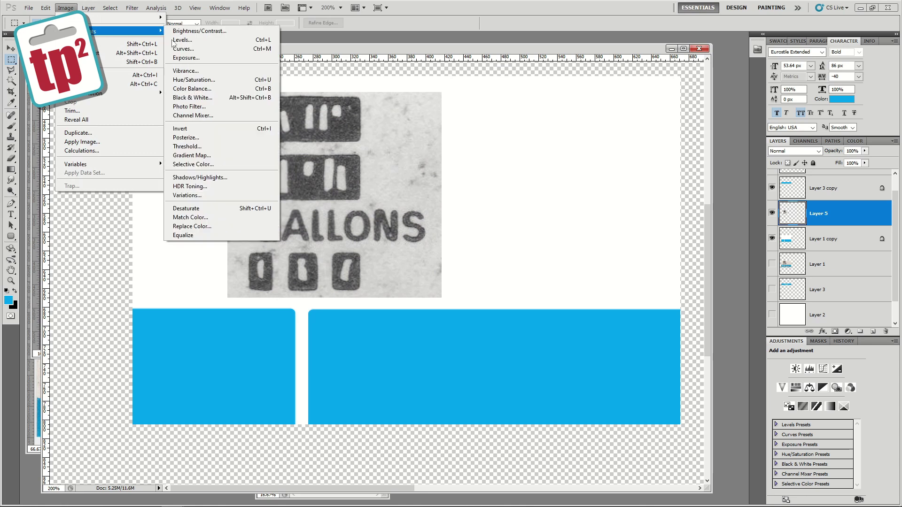
pyautogui.click(176, 43)
pyautogui.moveTo(735, 337); pyautogui.dragTo(684, 338)
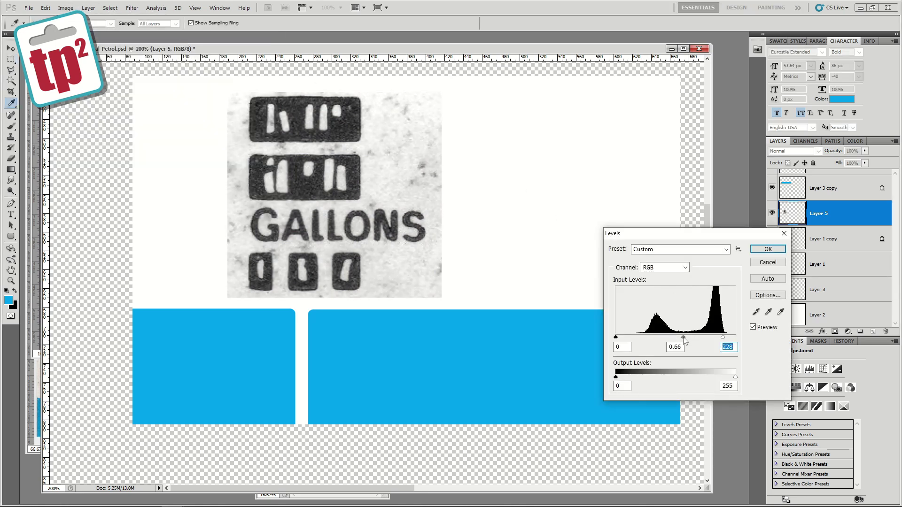
pyautogui.moveTo(617, 337); pyautogui.dragTo(649, 339)
pyautogui.moveTo(723, 337); pyautogui.dragTo(685, 338)
pyautogui.moveTo(703, 337); pyautogui.dragTo(708, 338)
pyautogui.click(768, 249)
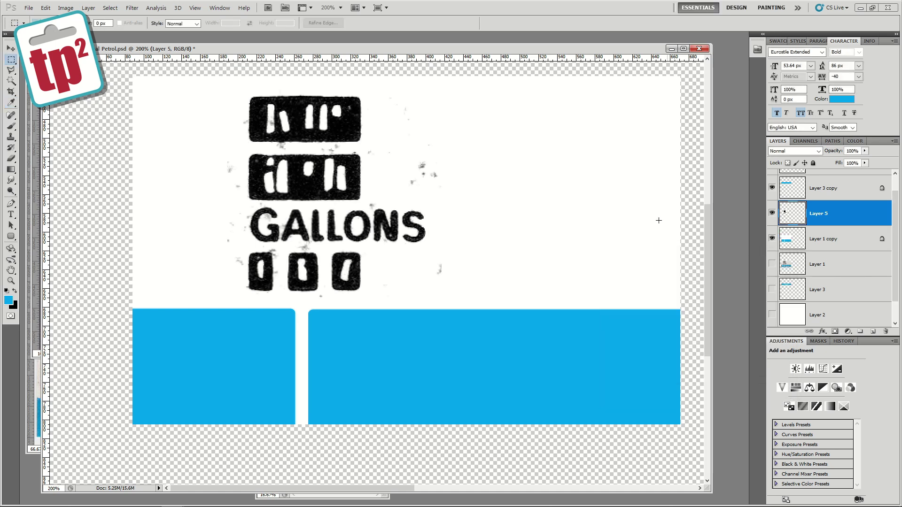
# Set Layer 5's blend mode to Multiply
pyautogui.click(794, 152)
pyautogui.click(783, 191)
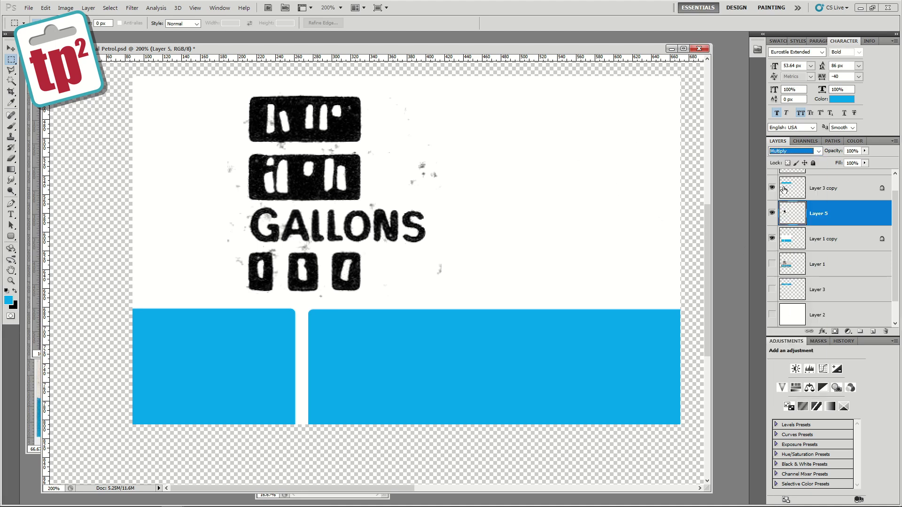
# Paint out the stray specks around the two large counter boxes on Layer 5 with a white brush
pyautogui.click(10, 126)
pyautogui.click(6, 291)
pyautogui.click(15, 291)
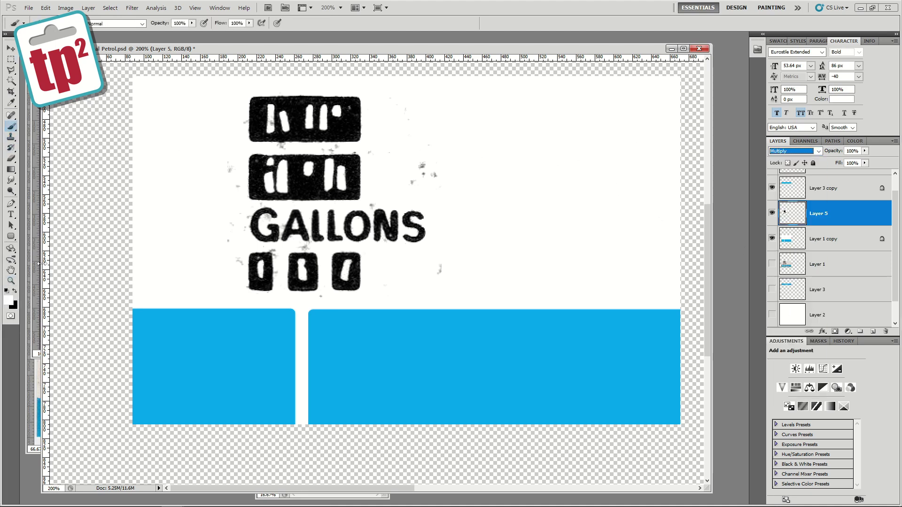
pyautogui.click(11, 280)
pyautogui.click(206, 162)
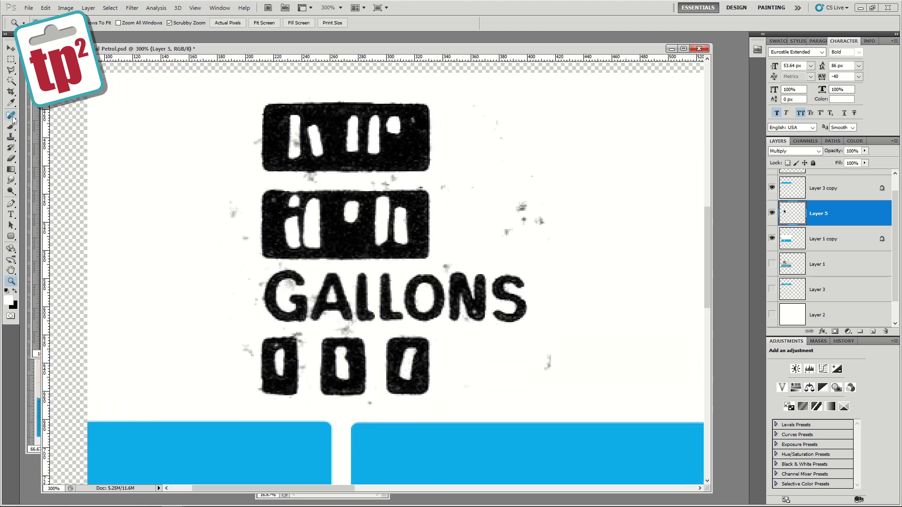
pyautogui.click(11, 126)
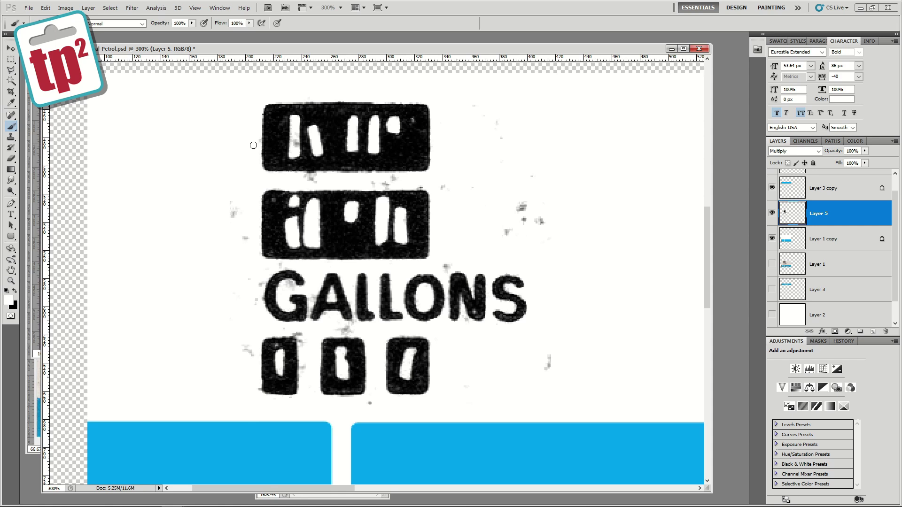
pyautogui.moveTo(294, 124); pyautogui.dragTo(295, 147)
pyautogui.moveTo(232, 205); pyautogui.dragTo(246, 239)
pyautogui.press(']')
pyautogui.press(']')
pyautogui.press(']')
pyautogui.moveTo(298, 180)
pyautogui.mouseDown()
pyautogui.moveTo(314, 179)
pyautogui.moveTo(302, 180)
pyautogui.mouseUp()
pyautogui.moveTo(366, 179); pyautogui.dragTo(445, 192)
pyautogui.moveTo(471, 159)
pyautogui.mouseDown()
pyautogui.moveTo(465, 193)
pyautogui.moveTo(495, 118)
pyautogui.moveTo(489, 194)
pyautogui.moveTo(536, 166)
pyautogui.moveTo(544, 205)
pyautogui.moveTo(536, 244)
pyautogui.moveTo(448, 263)
pyautogui.moveTo(500, 126)
pyautogui.moveTo(541, 226)
pyautogui.mouseUp()
pyautogui.click(546, 363)
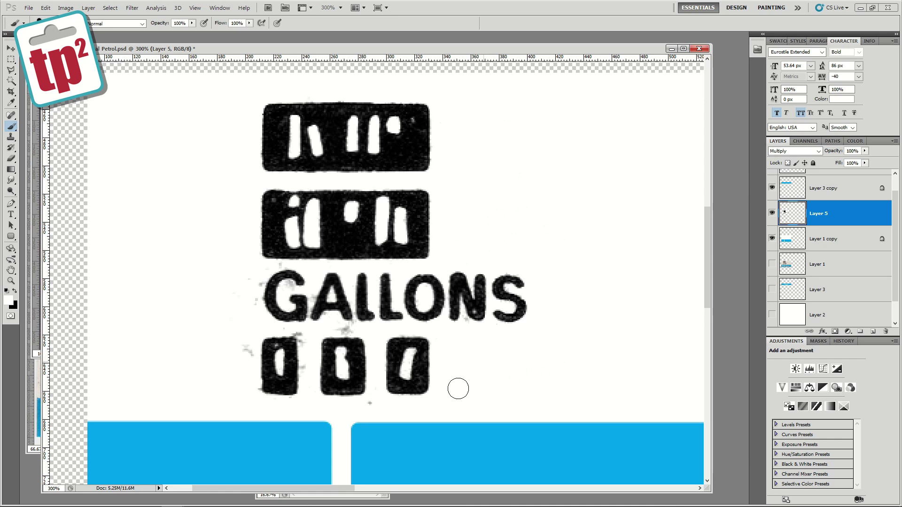
# Paint white over the remaining specks around the GALLONS text and the three small boxes on Layer 5
pyautogui.moveTo(259, 277)
pyautogui.mouseDown()
pyautogui.moveTo(258, 290)
pyautogui.moveTo(228, 299)
pyautogui.moveTo(281, 265)
pyautogui.mouseUp()
pyautogui.press('[')
pyautogui.press('[')
pyautogui.press('[')
pyautogui.moveTo(247, 353); pyautogui.dragTo(249, 332)
pyautogui.moveTo(310, 347)
pyautogui.mouseDown()
pyautogui.moveTo(297, 332)
pyautogui.moveTo(302, 379)
pyautogui.moveTo(369, 403)
pyautogui.moveTo(355, 333)
pyautogui.mouseUp()
pyautogui.click(370, 403)
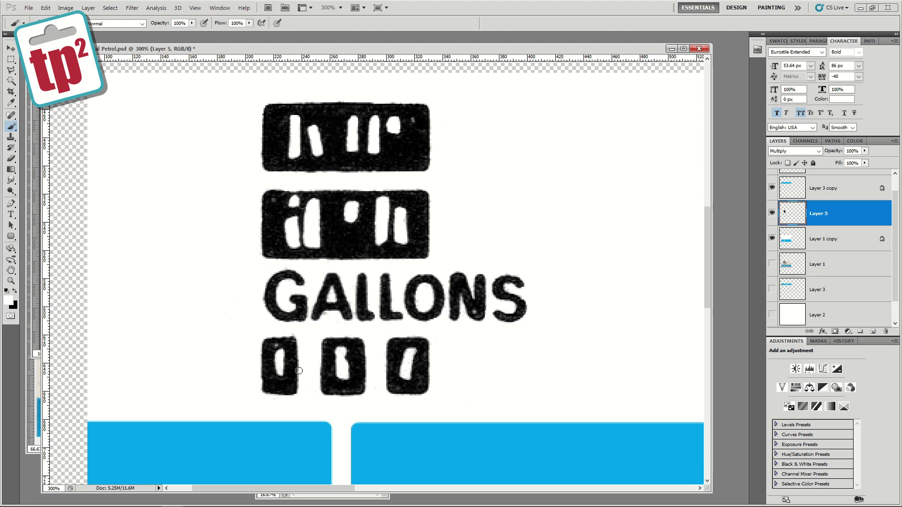
# Hide Layer 5 and Layer 1 copy, show and activate Layer 1, and marquee-select the blue strip with the Premium lettering and stars
pyautogui.click(12, 281)
pyautogui.keyDown('alt'); pyautogui.click(292, 244); pyautogui.keyUp('alt')
pyautogui.keyDown('alt'); pyautogui.click(295, 243); pyautogui.keyUp('alt')
pyautogui.keyDown('alt'); pyautogui.click(295, 244); pyautogui.keyUp('alt')
pyautogui.click(243, 259)
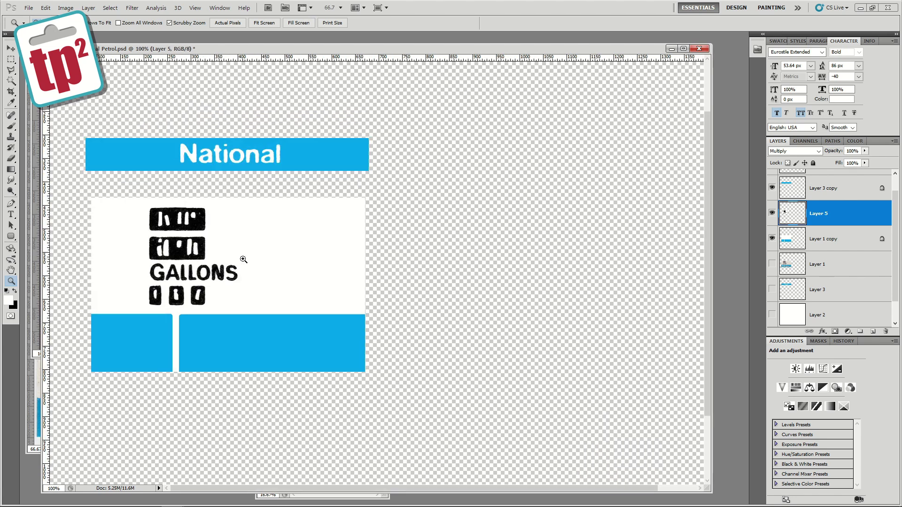
pyautogui.click(772, 212)
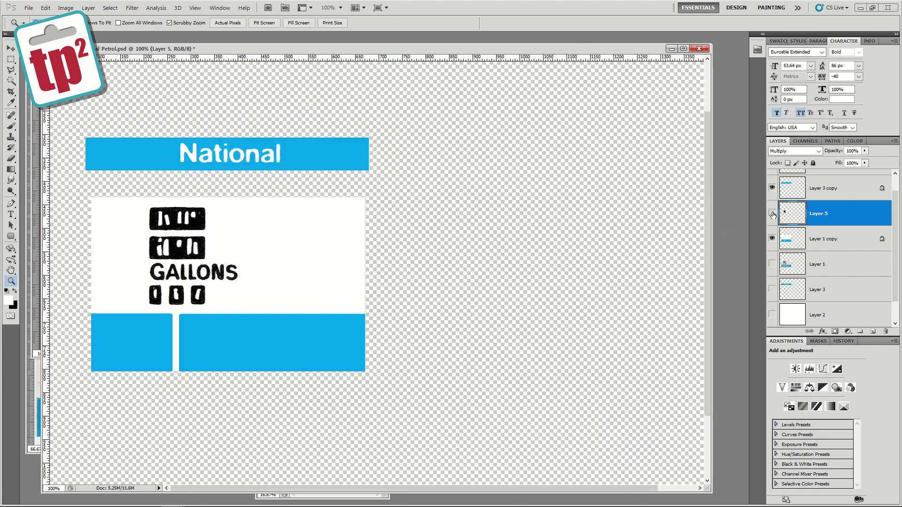
pyautogui.click(772, 238)
pyautogui.click(772, 264)
pyautogui.click(809, 267)
pyautogui.click(98, 308)
pyautogui.click(11, 60)
pyautogui.moveTo(627, 386); pyautogui.dragTo(619, 392)
# Hide Layer 1, show Layer 1 copy and Layer 5, and paste the copied Premium strip as a new layer above Layer 5
pyautogui.click(772, 264)
pyautogui.click(772, 238)
pyautogui.click(773, 213)
pyautogui.click(825, 217)
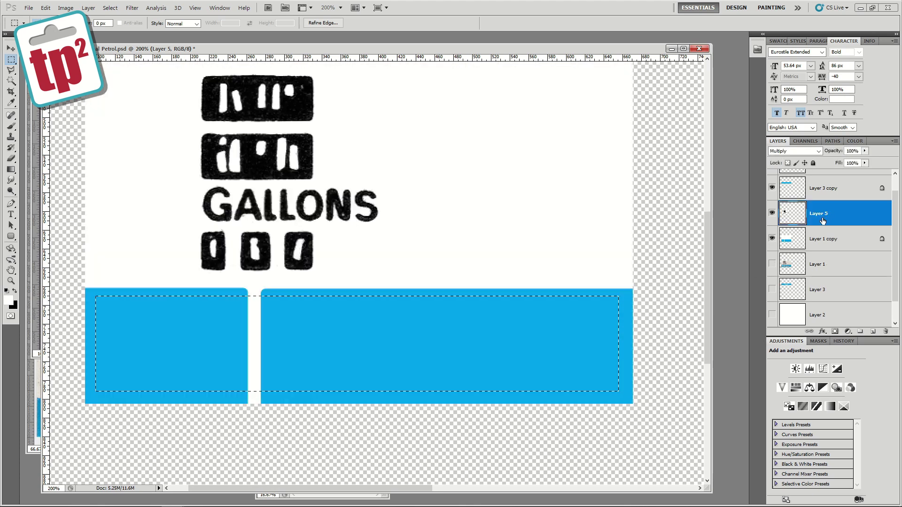
pyautogui.hotkey('ctrl', 'v')
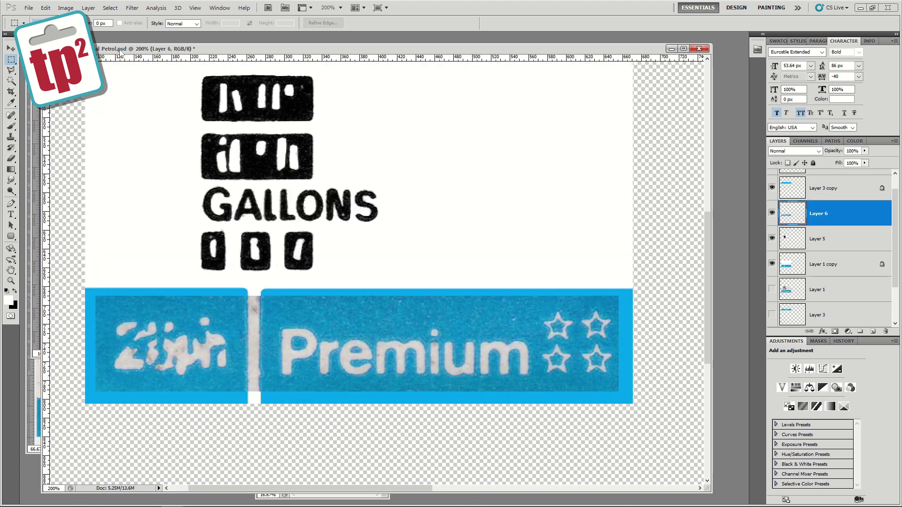
# Desaturate the Premium strip on Layer 6 with Hue/Saturation by setting Saturation to -100
pyautogui.click(65, 8)
pyautogui.moveTo(127, 30)
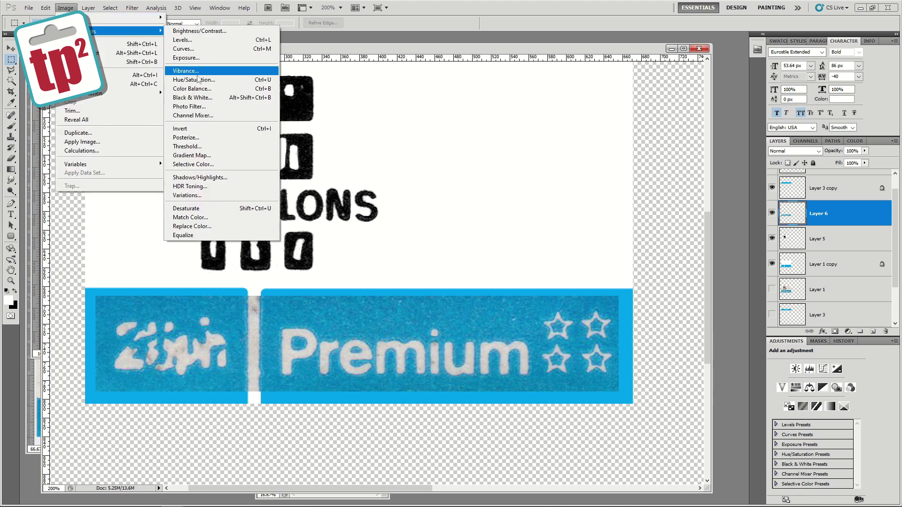
pyautogui.click(206, 75)
pyautogui.moveTo(548, 160); pyautogui.dragTo(459, 151)
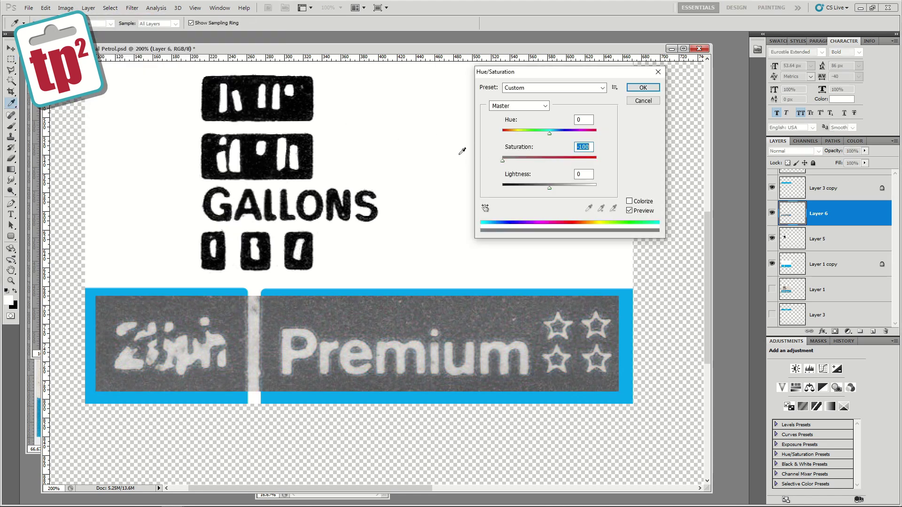
pyautogui.click(643, 88)
# Apply Levels to Layer 6 with input values 96, 0.55 and 192, and set the layer's blend mode to Screen
pyautogui.click(65, 8)
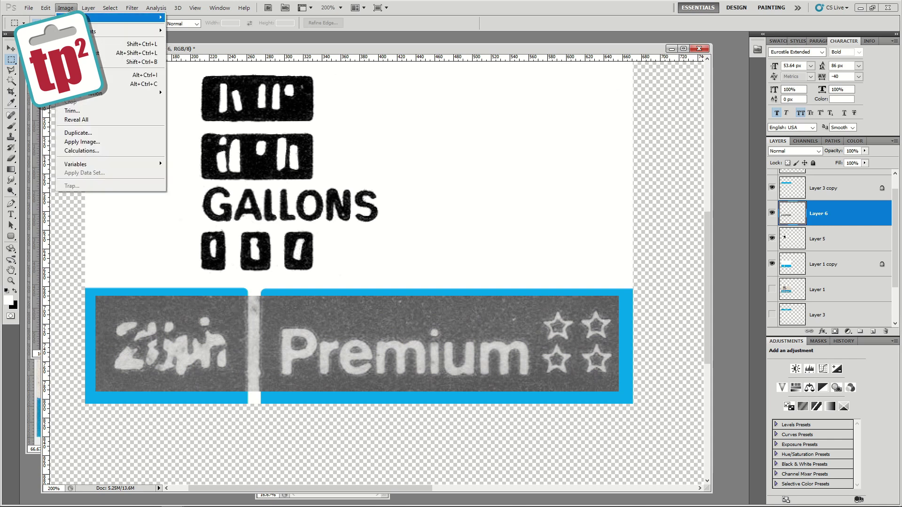
pyautogui.moveTo(127, 31)
pyautogui.click(186, 40)
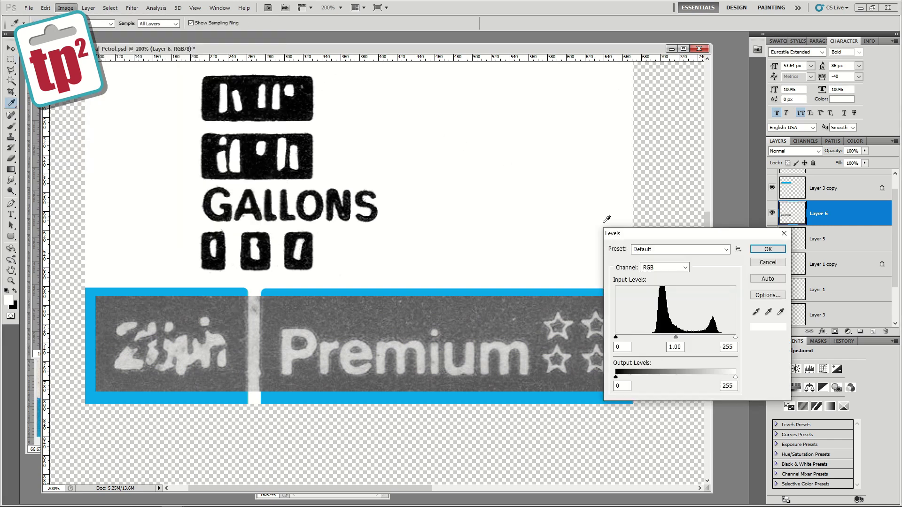
pyautogui.moveTo(736, 338); pyautogui.dragTo(686, 337)
pyautogui.moveTo(615, 337); pyautogui.dragTo(661, 337)
pyautogui.moveTo(729, 338); pyautogui.dragTo(707, 338)
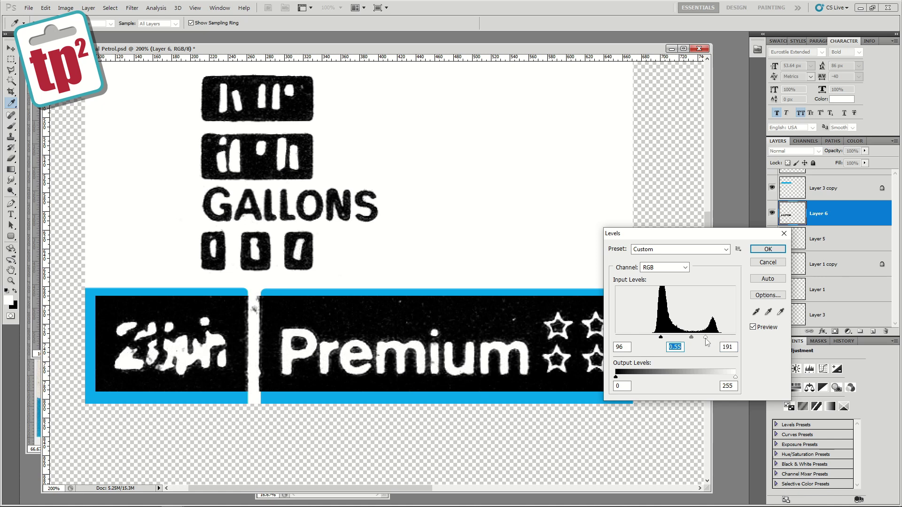
pyautogui.click(768, 250)
pyautogui.click(799, 150)
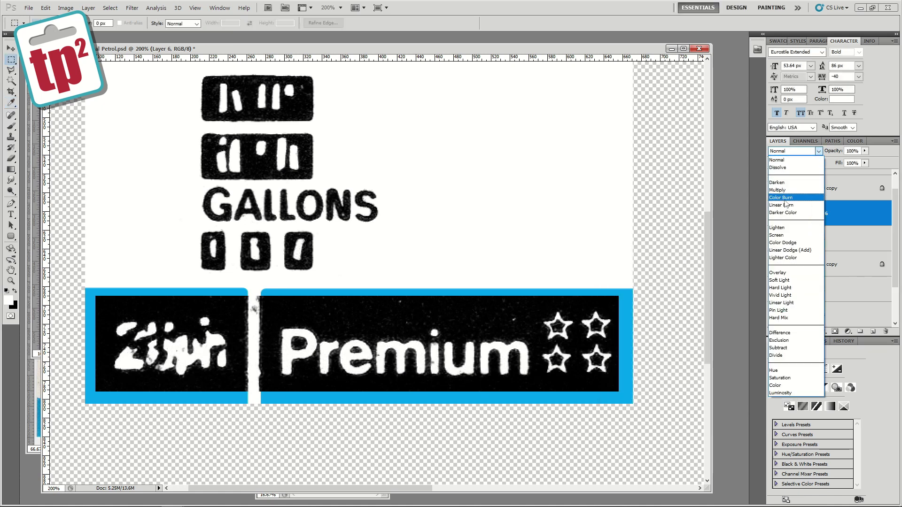
pyautogui.click(776, 236)
# Paint out the specks in the narrow blue panel on Layer 6 with a black brush
pyautogui.click(11, 281)
pyautogui.click(233, 343)
pyautogui.click(234, 344)
pyautogui.moveTo(234, 344); pyautogui.dragTo(362, 318)
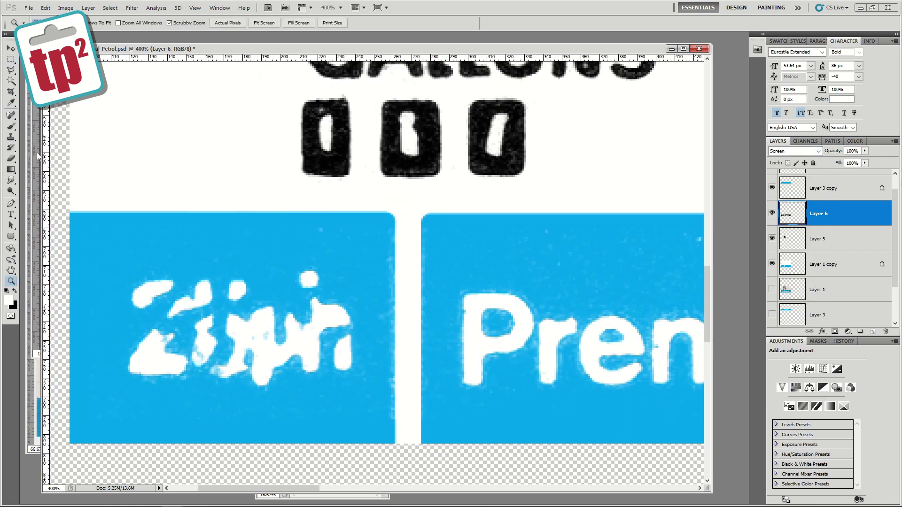
pyautogui.click(11, 126)
pyautogui.click(14, 292)
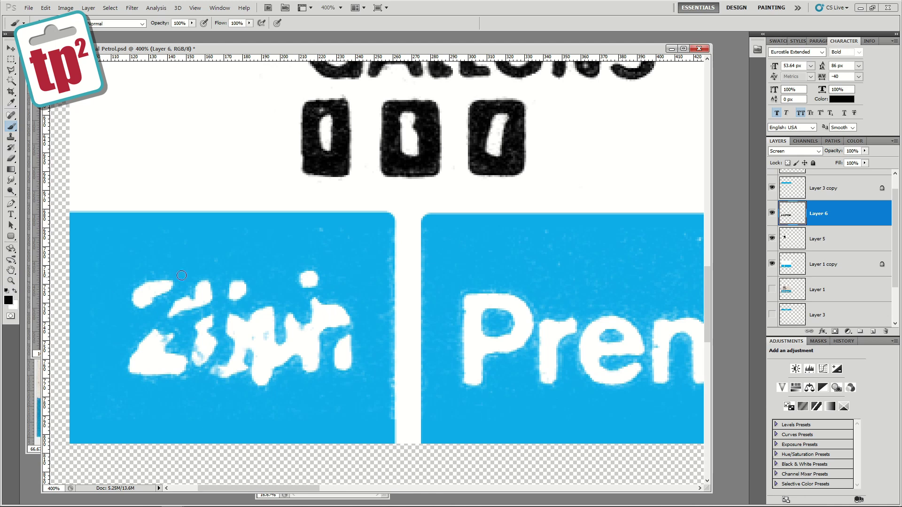
pyautogui.press(']')
pyautogui.press(']')
pyautogui.press(']')
pyautogui.press(']')
pyautogui.press(']')
pyautogui.moveTo(384, 225)
pyautogui.mouseDown()
pyautogui.moveTo(389, 360)
pyautogui.moveTo(405, 415)
pyautogui.moveTo(391, 287)
pyautogui.mouseUp()
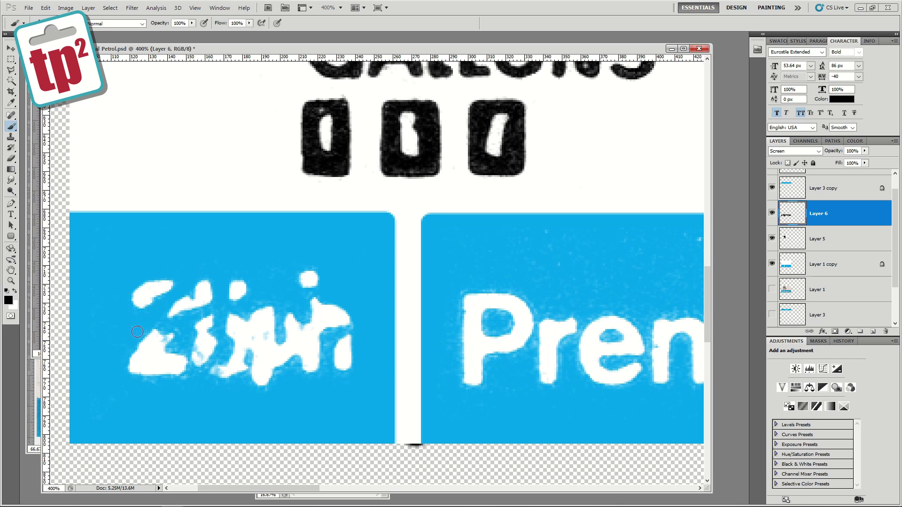
# Clean the rough edges of the white lettering in the narrow blue panel with black strokes
pyautogui.moveTo(135, 381); pyautogui.dragTo(195, 379)
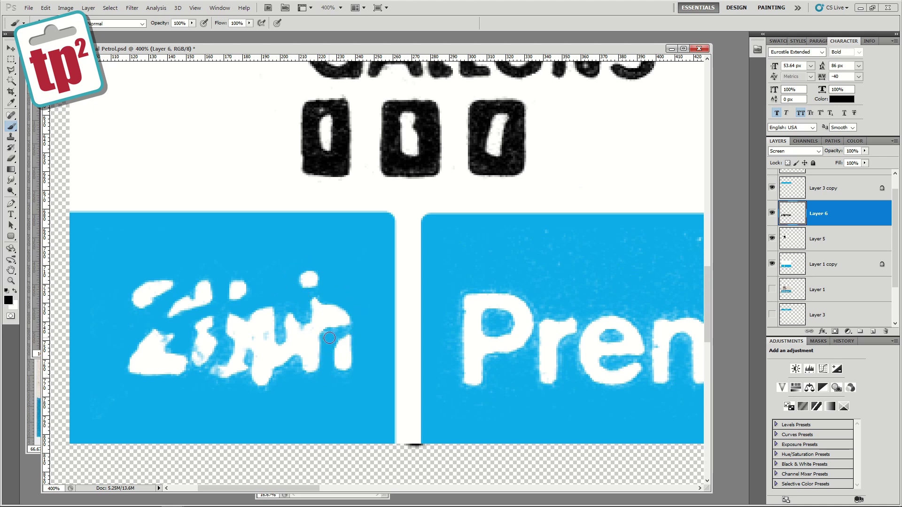
pyautogui.moveTo(348, 331); pyautogui.dragTo(323, 335)
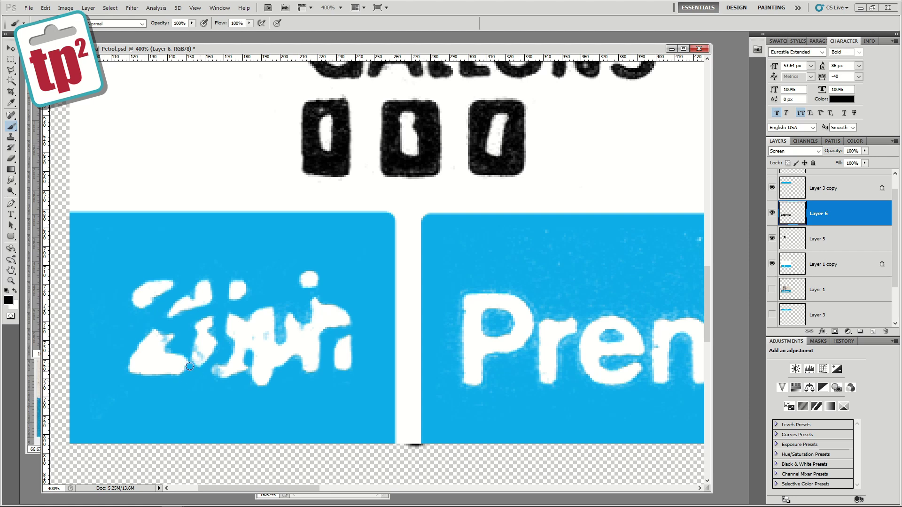
pyautogui.moveTo(279, 319)
pyautogui.mouseDown()
pyautogui.moveTo(279, 336)
pyautogui.moveTo(281, 304)
pyautogui.mouseUp()
# Paint black over the specks in the blue area above and beside the Premium lettering on Layer 6
pyautogui.moveTo(490, 320)
pyautogui.mouseDown()
pyautogui.moveTo(300, 334)
pyautogui.moveTo(236, 318)
pyautogui.mouseUp()
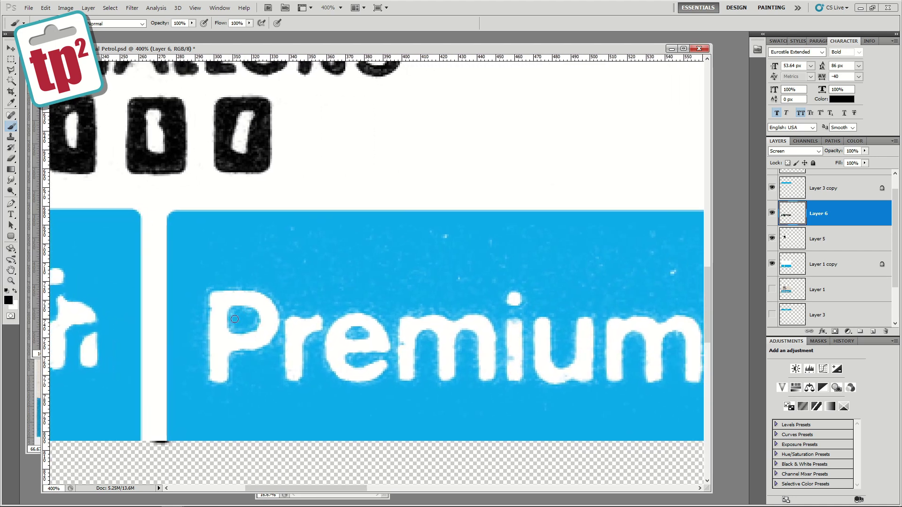
pyautogui.moveTo(199, 290); pyautogui.dragTo(196, 390)
pyautogui.moveTo(203, 279); pyautogui.dragTo(195, 392)
pyautogui.moveTo(208, 286); pyautogui.dragTo(303, 279)
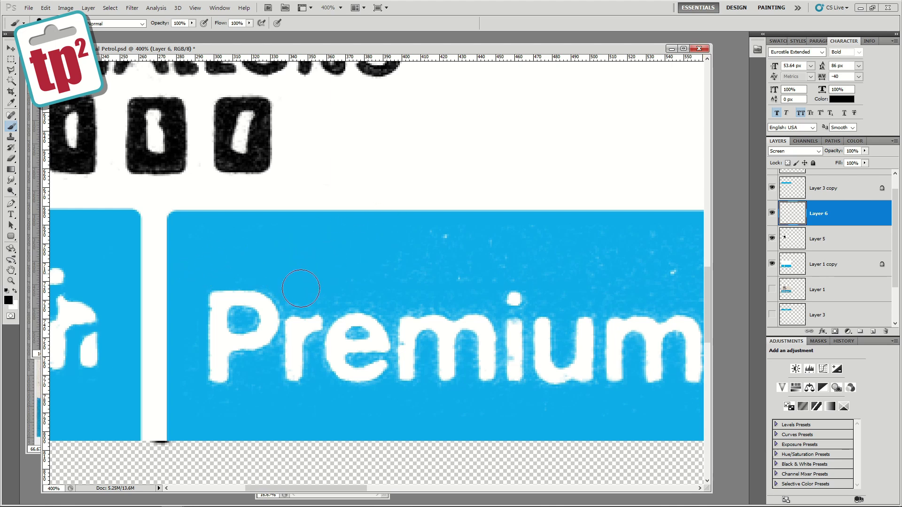
pyautogui.moveTo(597, 246); pyautogui.dragTo(404, 243)
pyautogui.moveTo(463, 264)
pyautogui.mouseDown()
pyautogui.moveTo(501, 264)
pyautogui.moveTo(545, 223)
pyautogui.moveTo(540, 232)
pyautogui.moveTo(494, 224)
pyautogui.moveTo(448, 229)
pyautogui.moveTo(528, 241)
pyautogui.moveTo(475, 224)
pyautogui.mouseUp()
pyautogui.moveTo(361, 256); pyautogui.dragTo(528, 246)
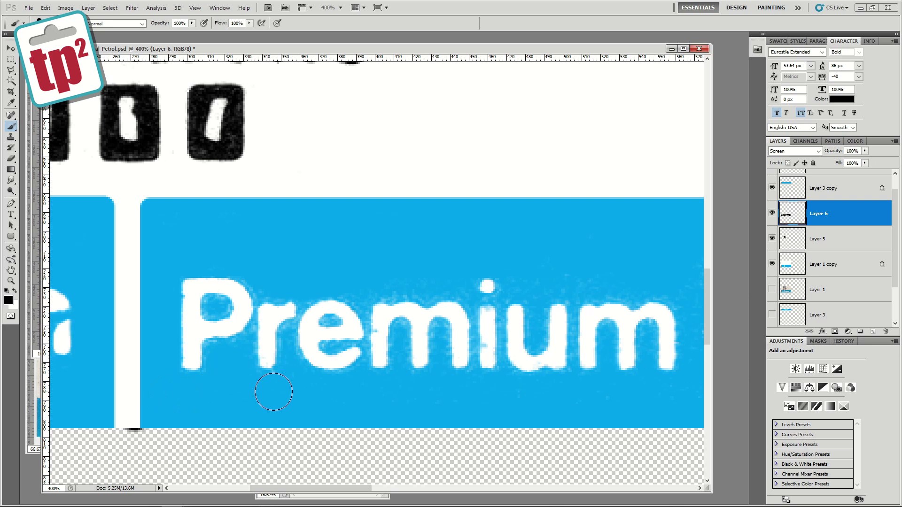
# Clean up the edges and insides of the letters P, r and e in Premium with a smaller black brush
pyautogui.press('[')
pyautogui.press('[')
pyautogui.press('[')
pyautogui.press('[')
pyautogui.press('[')
pyautogui.moveTo(210, 304)
pyautogui.mouseDown()
pyautogui.moveTo(207, 312)
pyautogui.moveTo(220, 314)
pyautogui.moveTo(220, 303)
pyautogui.mouseUp()
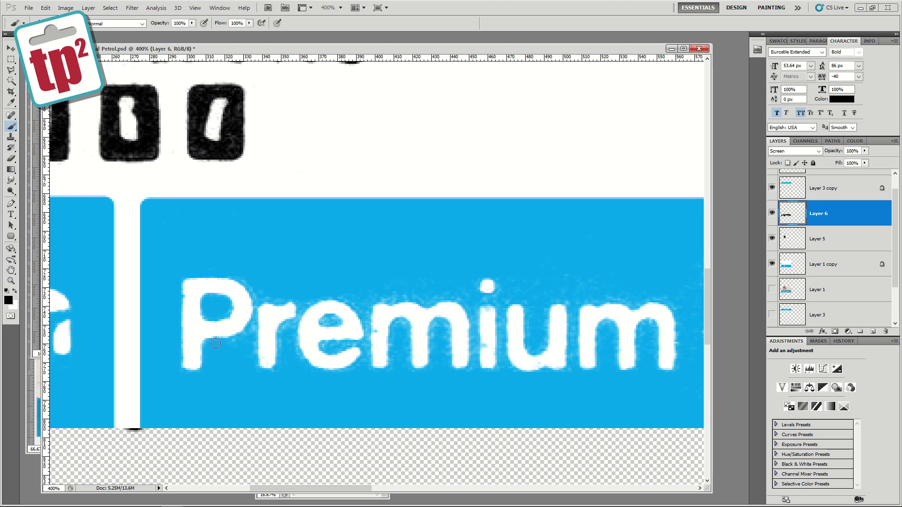
pyautogui.moveTo(250, 327); pyautogui.dragTo(249, 350)
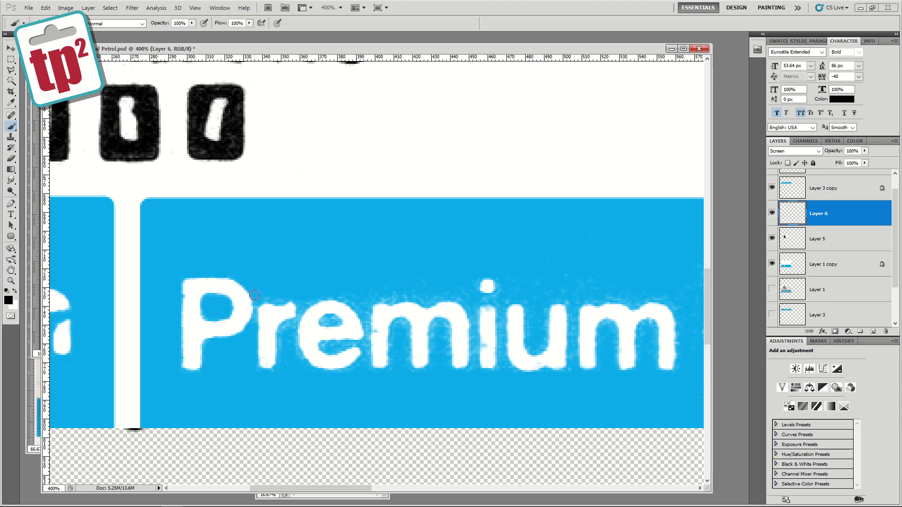
pyautogui.press('p')
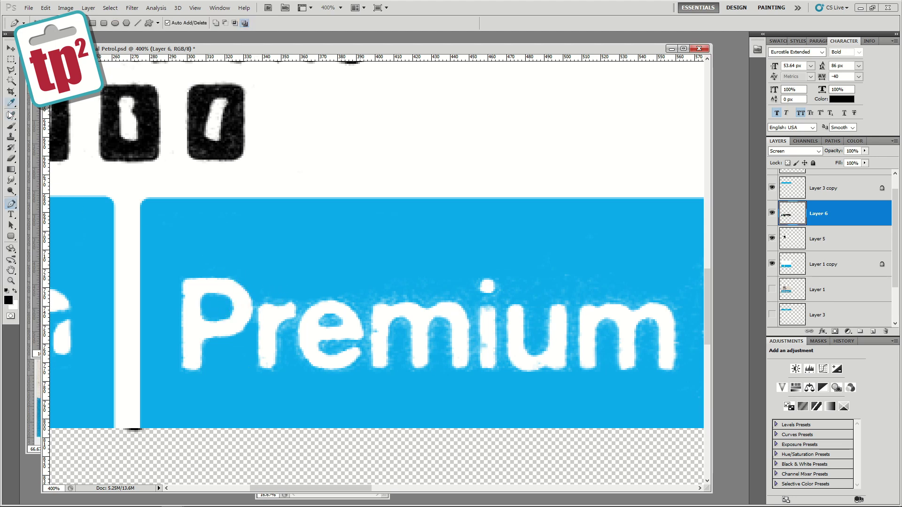
pyautogui.click(10, 126)
pyautogui.moveTo(254, 294)
pyautogui.mouseDown()
pyautogui.moveTo(253, 311)
pyautogui.moveTo(258, 296)
pyautogui.mouseUp()
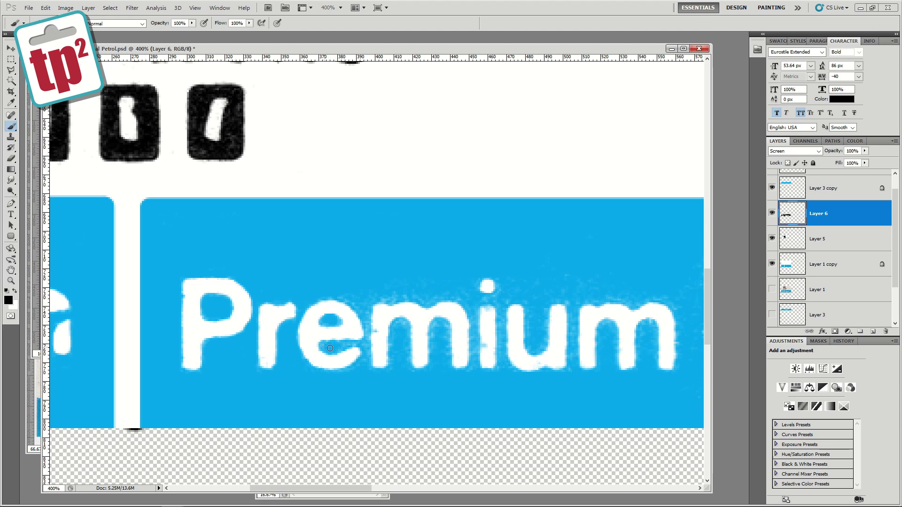
pyautogui.moveTo(330, 346)
pyautogui.mouseDown()
pyautogui.moveTo(359, 343)
pyautogui.moveTo(333, 348)
pyautogui.moveTo(355, 339)
pyautogui.moveTo(366, 298)
pyautogui.moveTo(369, 369)
pyautogui.moveTo(367, 312)
pyautogui.mouseUp()
pyautogui.hotkey('ctrl', 'z')
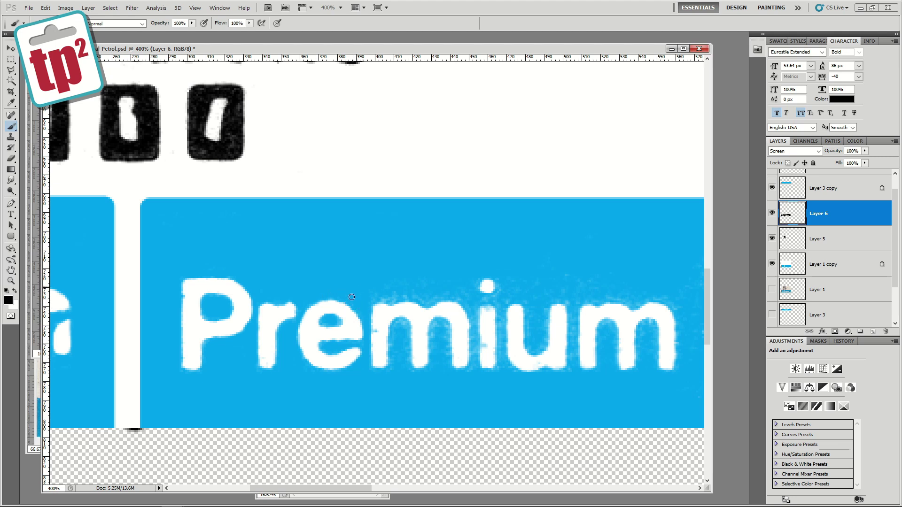
# Paint out the smudges around the first m and the i of Premium in black
pyautogui.moveTo(471, 322); pyautogui.dragTo(339, 330)
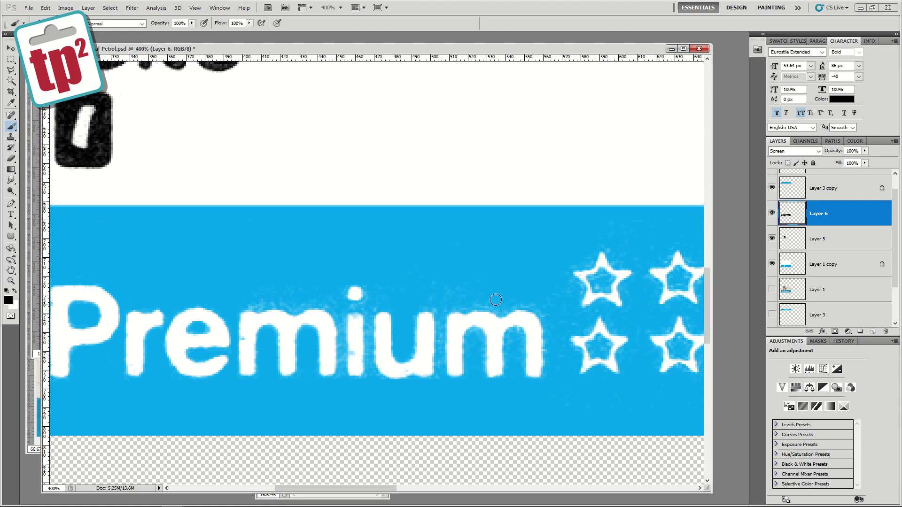
pyautogui.moveTo(422, 304); pyautogui.dragTo(441, 305)
pyautogui.moveTo(369, 309); pyautogui.dragTo(366, 381)
pyautogui.hotkey('ctrl', 'z')
pyautogui.moveTo(369, 299); pyautogui.dragTo(366, 379)
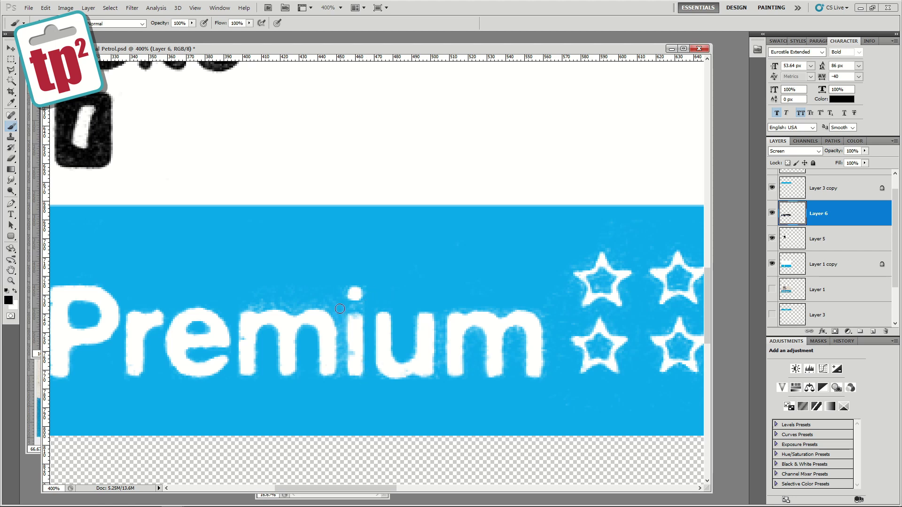
pyautogui.moveTo(346, 311); pyautogui.dragTo(342, 373)
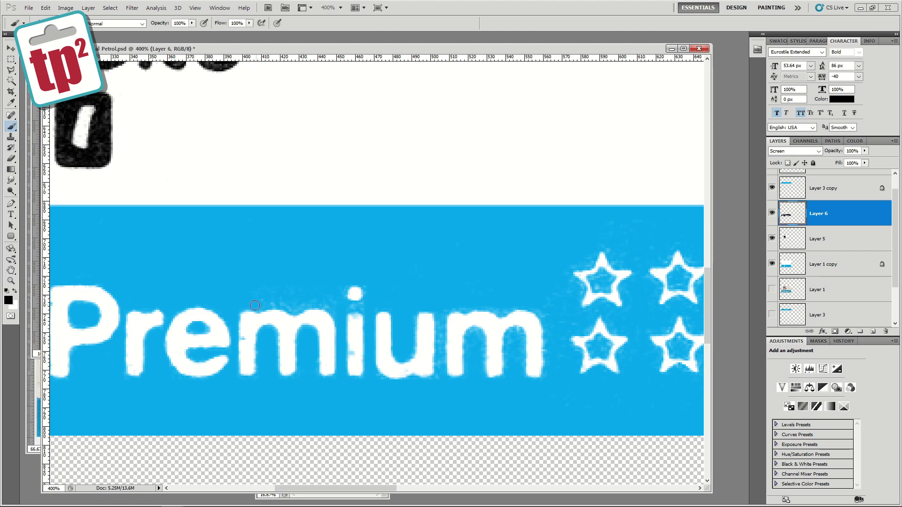
pyautogui.moveTo(331, 307)
pyautogui.mouseDown()
pyautogui.moveTo(364, 305)
pyautogui.moveTo(343, 285)
pyautogui.mouseUp()
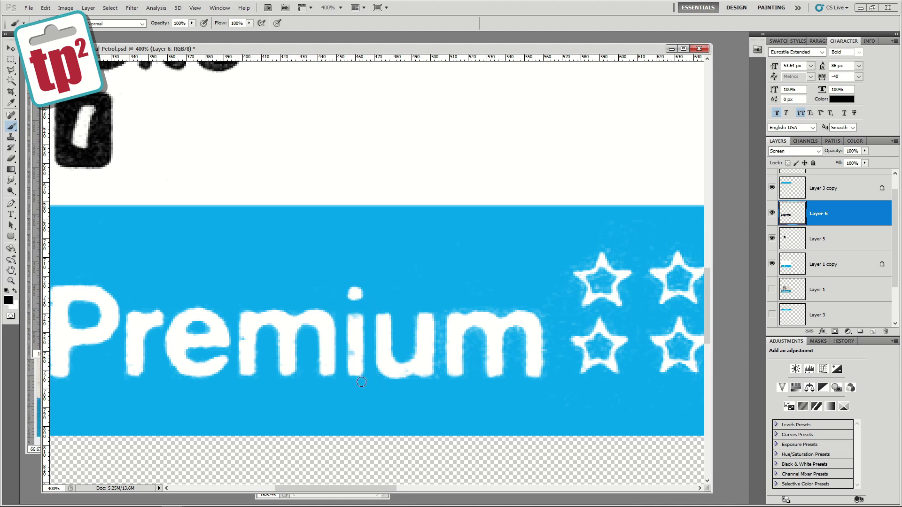
# Clean the rough edges and gaps of the u and the final m of Premium with black strokes
pyautogui.moveTo(439, 300); pyautogui.dragTo(441, 376)
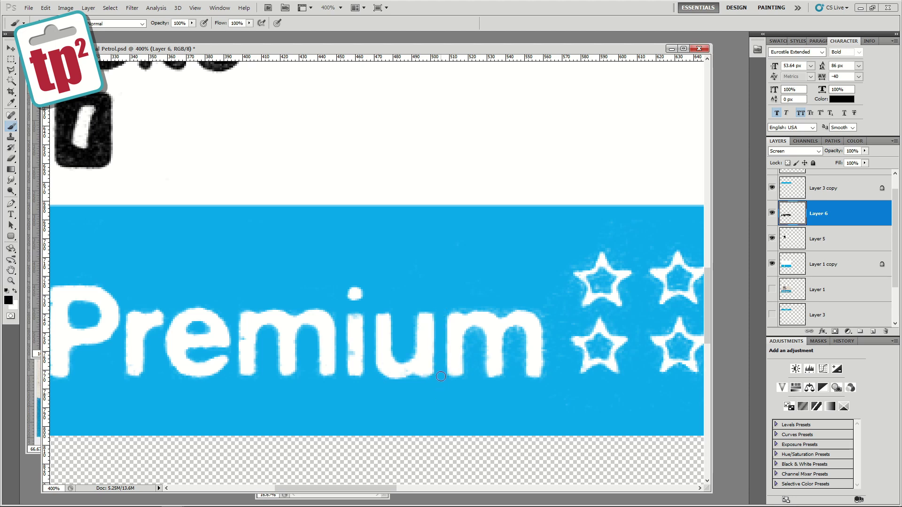
pyautogui.moveTo(495, 305)
pyautogui.mouseDown()
pyautogui.moveTo(516, 305)
pyautogui.moveTo(546, 377)
pyautogui.mouseUp()
pyautogui.moveTo(511, 329); pyautogui.dragTo(518, 371)
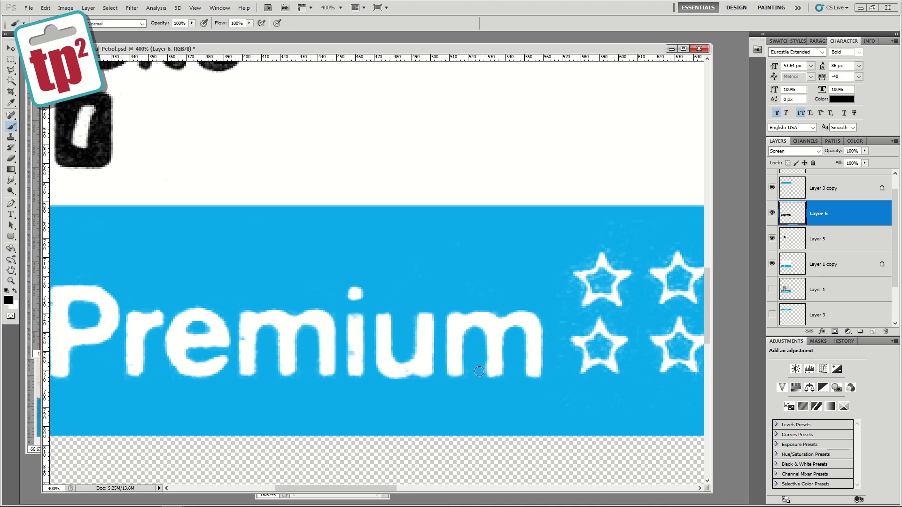
pyautogui.moveTo(545, 354); pyautogui.dragTo(309, 368)
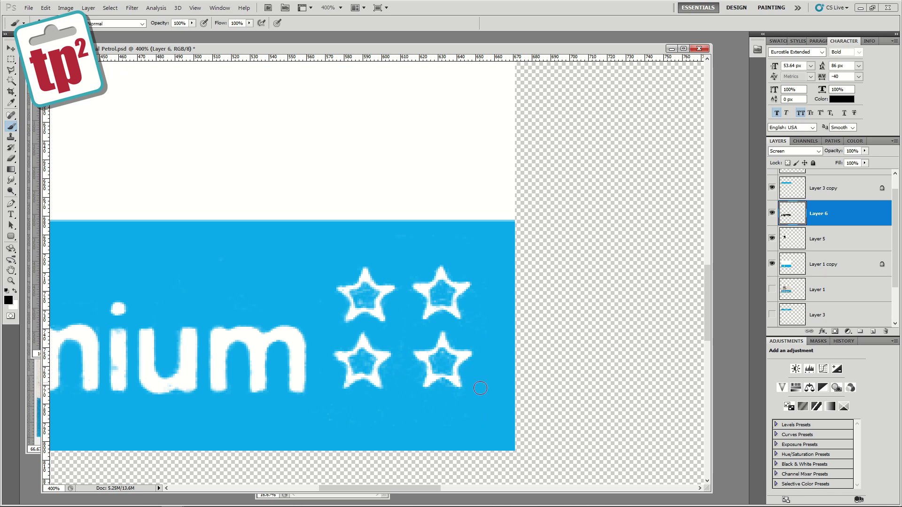
# Paint the insides of the four stars beside Premium black to remove the remaining smudges
pyautogui.moveTo(443, 366); pyautogui.dragTo(441, 358)
pyautogui.moveTo(360, 364)
pyautogui.mouseDown()
pyautogui.moveTo(367, 361)
pyautogui.moveTo(360, 365)
pyautogui.mouseUp()
pyautogui.moveTo(362, 298)
pyautogui.mouseDown()
pyautogui.moveTo(355, 294)
pyautogui.moveTo(368, 297)
pyautogui.mouseUp()
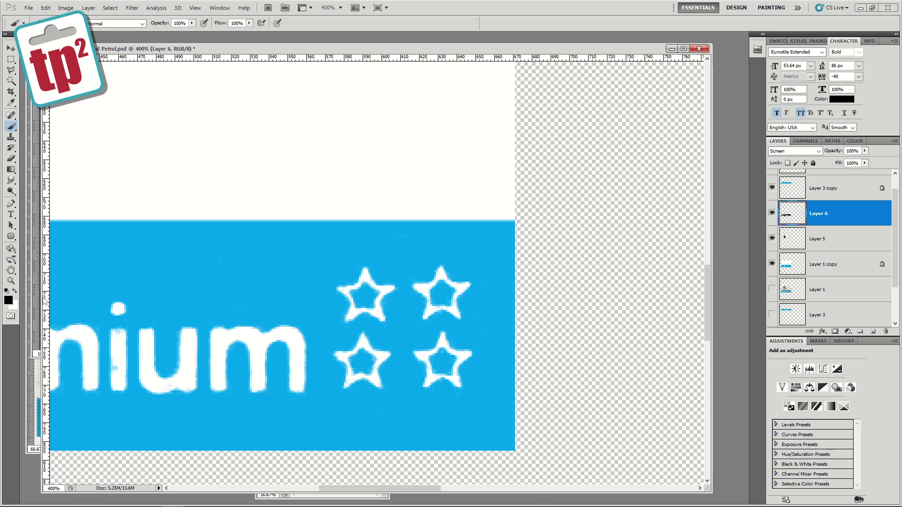
# Merge all the visible label layers, from Layer 4 down to Layer 1 copy, into one layer
pyautogui.click(11, 281)
pyautogui.keyDown('alt'); pyautogui.click(165, 260); pyautogui.keyUp('alt')
pyautogui.keyDown('alt'); pyautogui.click(170, 257); pyautogui.keyUp('alt')
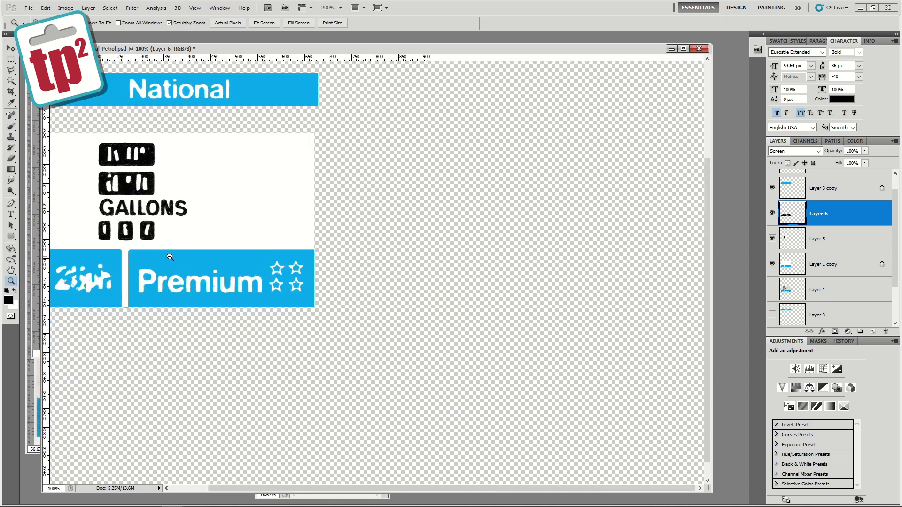
pyautogui.keyDown('alt'); pyautogui.click(164, 248); pyautogui.keyUp('alt')
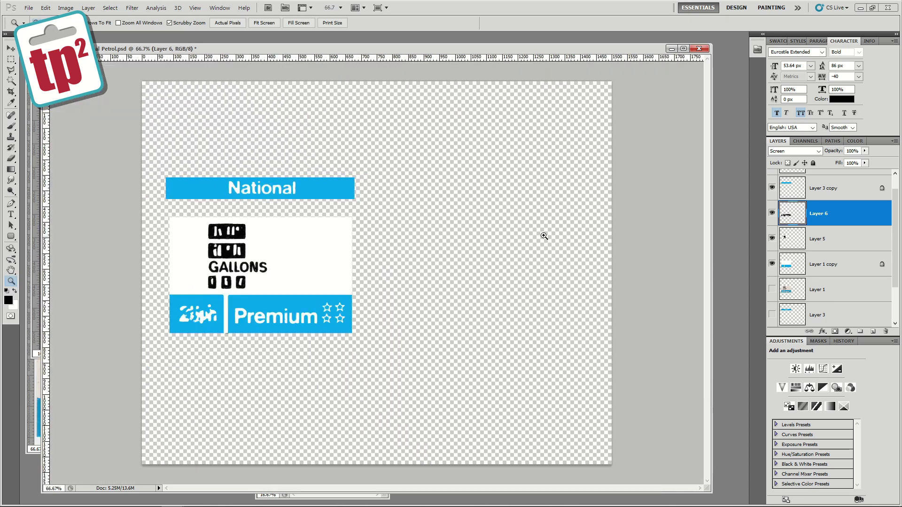
pyautogui.scroll(1, 893, 202)
pyautogui.click(843, 182)
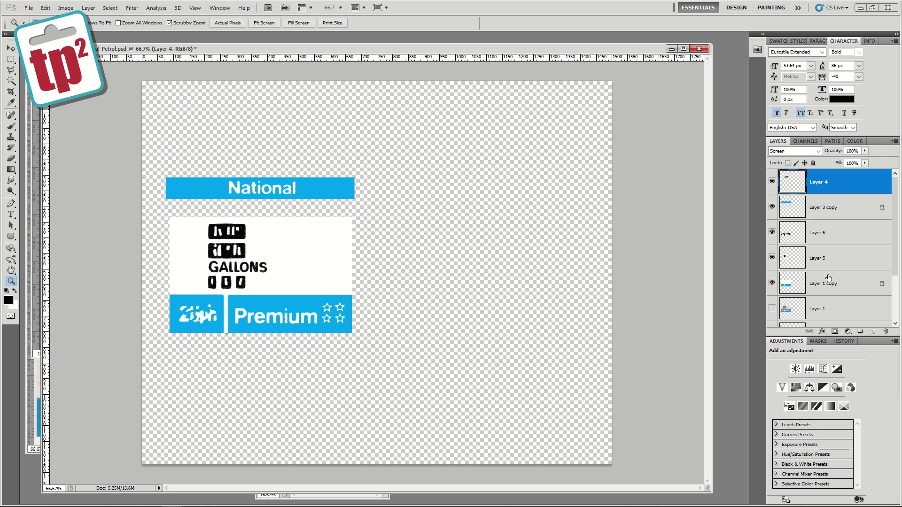
pyautogui.keyDown('shift'); pyautogui.click(826, 282); pyautogui.keyUp('shift')
pyautogui.hotkey('ctrl', 'e')
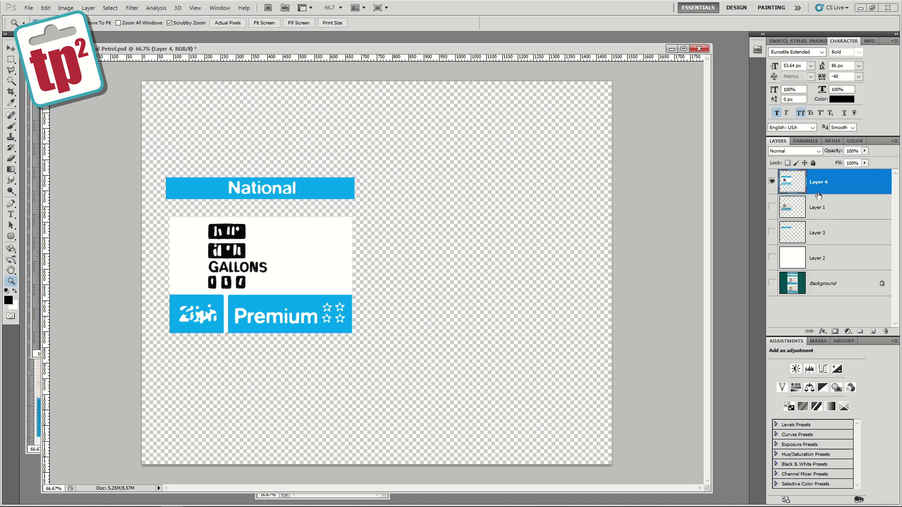
# Duplicate the merged label layer, place the copy to the right of the original, and nudge the original slightly right
pyautogui.rightClick(822, 188)
pyautogui.click(828, 227)
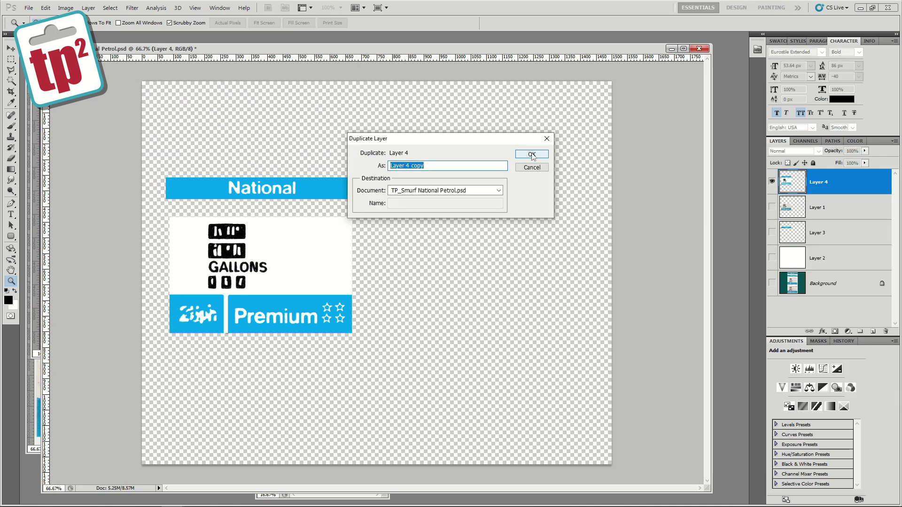
pyautogui.click(532, 155)
pyautogui.press('v')
pyautogui.moveTo(306, 251); pyautogui.dragTo(528, 239)
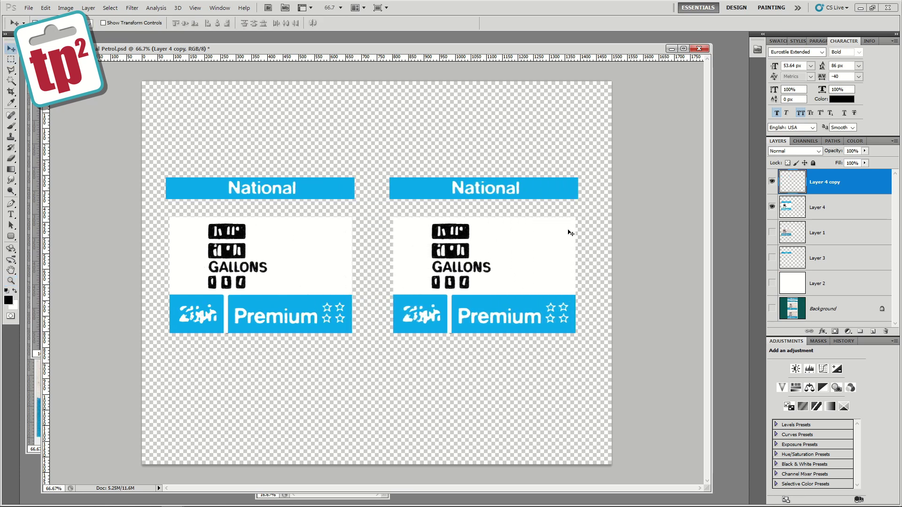
pyautogui.click(818, 212)
pyautogui.hotkey('shift', 'Right')
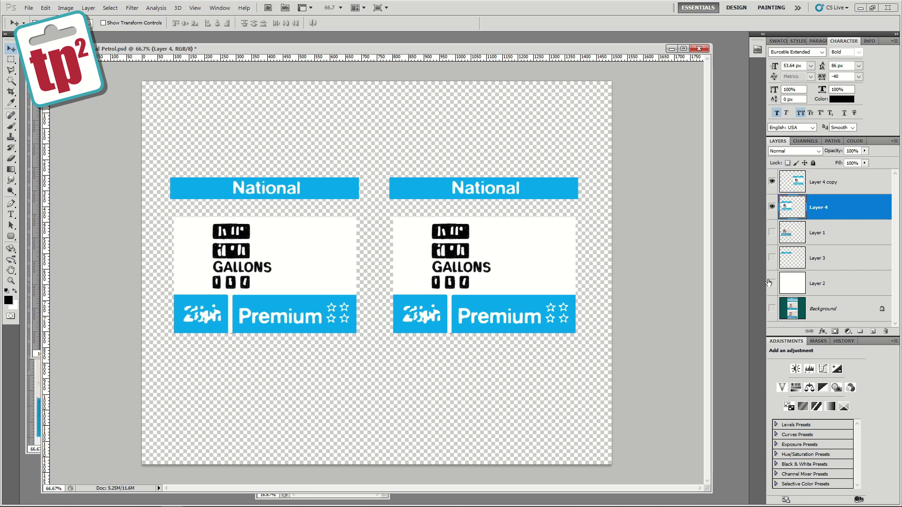
# Merge the two label sets into one layer, with the white Layer 2 shown beneath, and save the document
pyautogui.click(771, 283)
pyautogui.click(813, 186)
pyautogui.hotkey('ctrl', 'e')
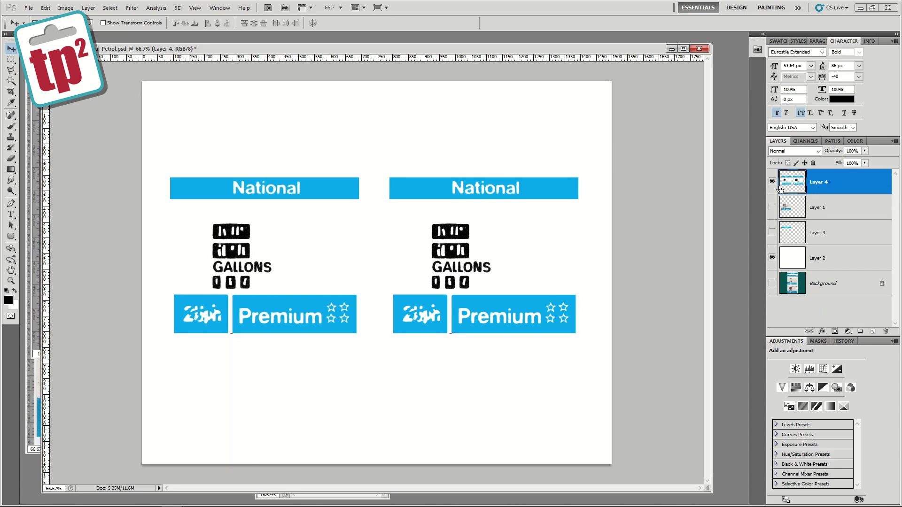
pyautogui.click(29, 8)
pyautogui.click(42, 142)
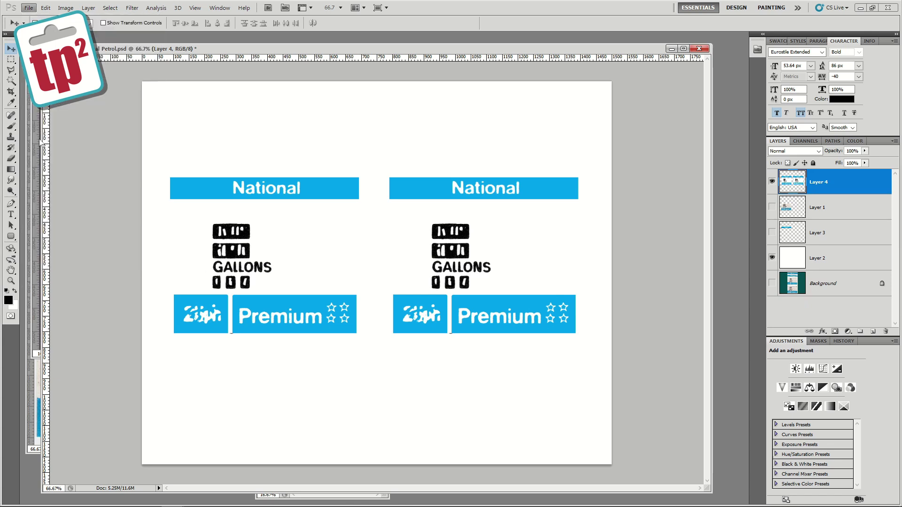
# Add a light grey 26 px outside Stroke layer style to the merged labels on Layer 4
pyautogui.click(88, 8)
pyautogui.moveTo(109, 58)
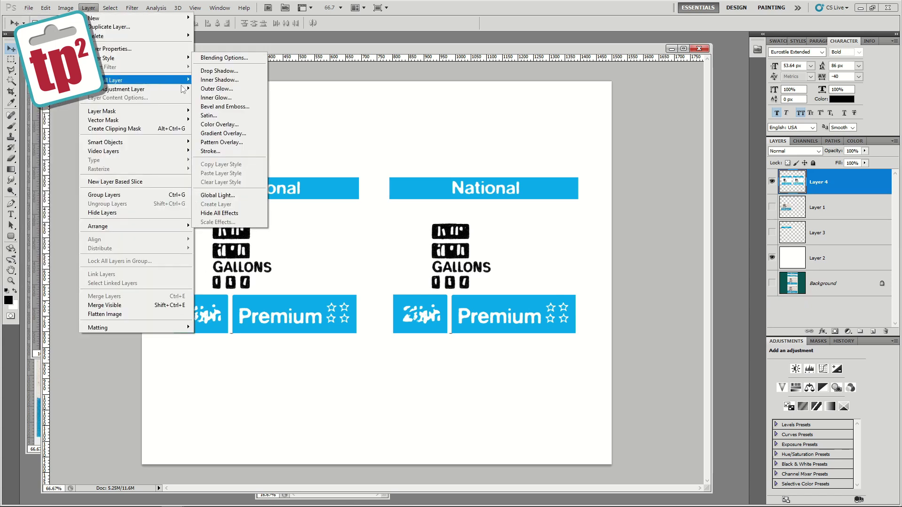
pyautogui.click(215, 151)
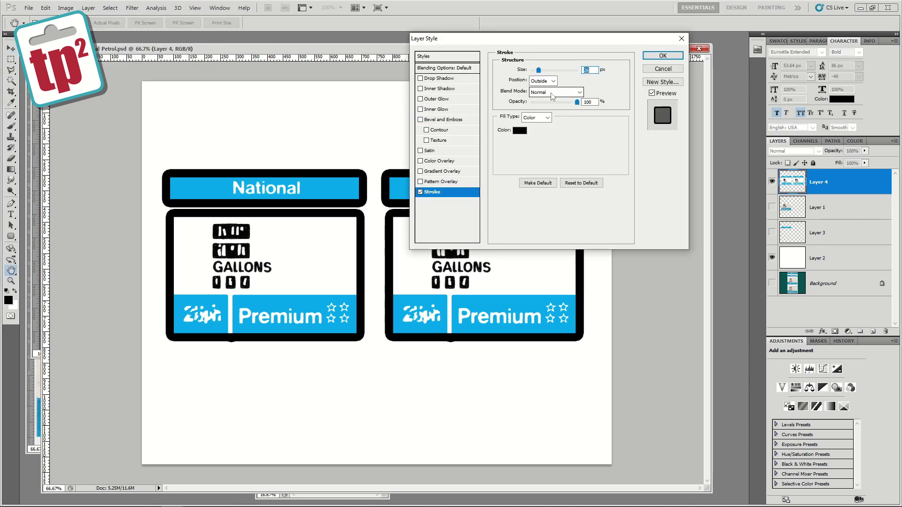
pyautogui.click(520, 131)
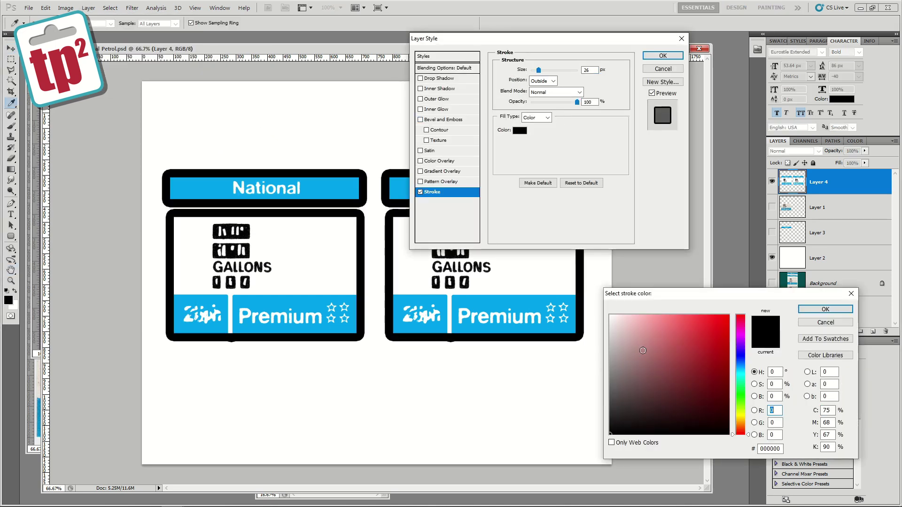
pyautogui.moveTo(650, 381)
pyautogui.mouseDown()
pyautogui.moveTo(610, 382)
pyautogui.moveTo(611, 333)
pyautogui.mouseUp()
pyautogui.click(811, 308)
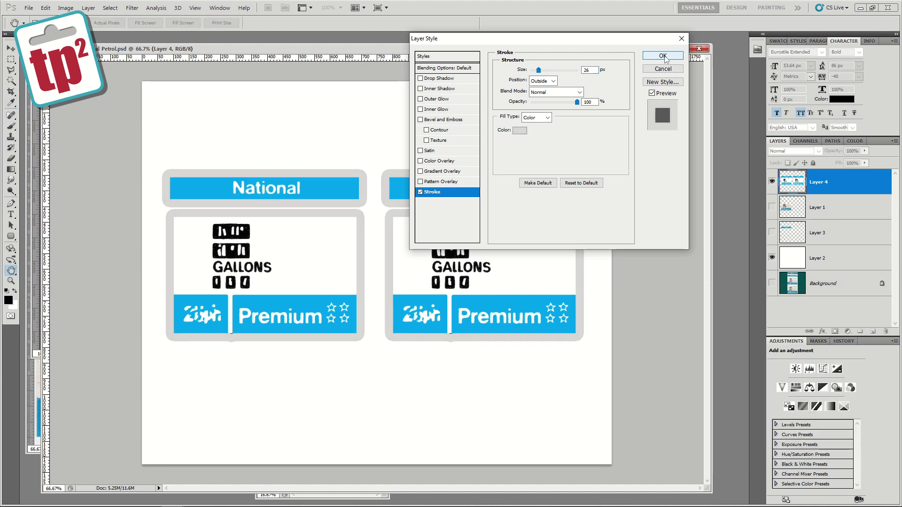
pyautogui.click(663, 56)
# Select and delete the stray black speck below the white divider of the first label's blue panels
pyautogui.click(12, 282)
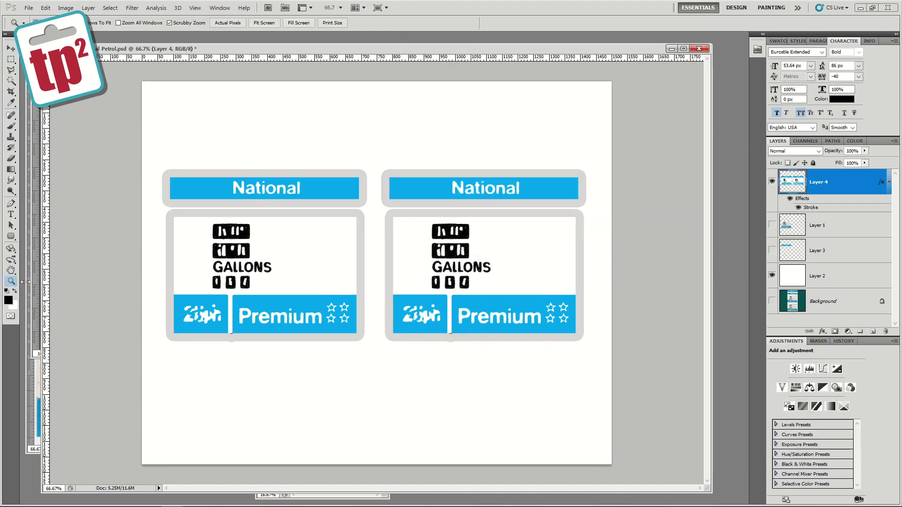
pyautogui.click(229, 354)
pyautogui.click(233, 352)
pyautogui.click(232, 348)
pyautogui.moveTo(174, 284); pyautogui.dragTo(284, 315)
pyautogui.click(12, 49)
pyautogui.moveTo(156, 377); pyautogui.dragTo(223, 318)
pyautogui.moveTo(202, 256); pyautogui.dragTo(195, 307)
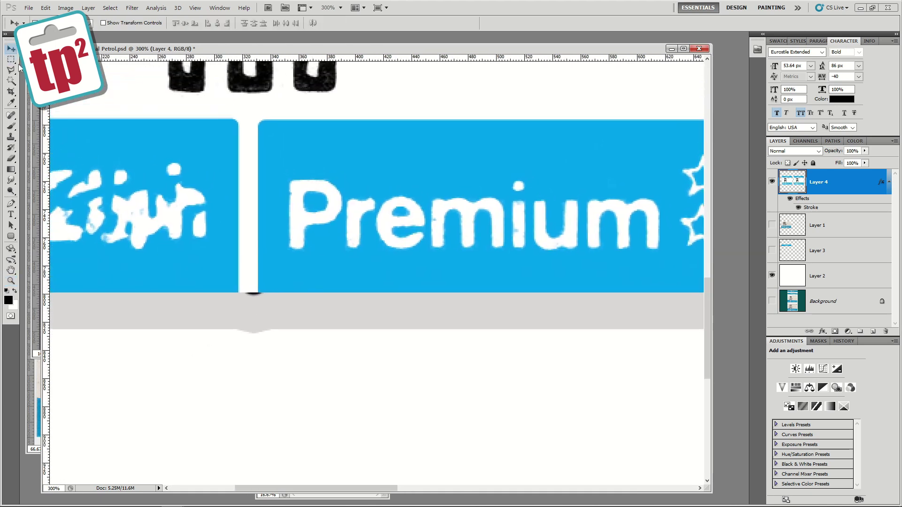
pyautogui.press('m')
pyautogui.moveTo(179, 372); pyautogui.dragTo(299, 293)
# Select and delete the matching black speck below the white divider of the second label
pyautogui.moveTo(609, 353); pyautogui.dragTo(197, 372)
pyautogui.moveTo(402, 333); pyautogui.dragTo(189, 331)
pyautogui.moveTo(545, 391); pyautogui.dragTo(660, 312)
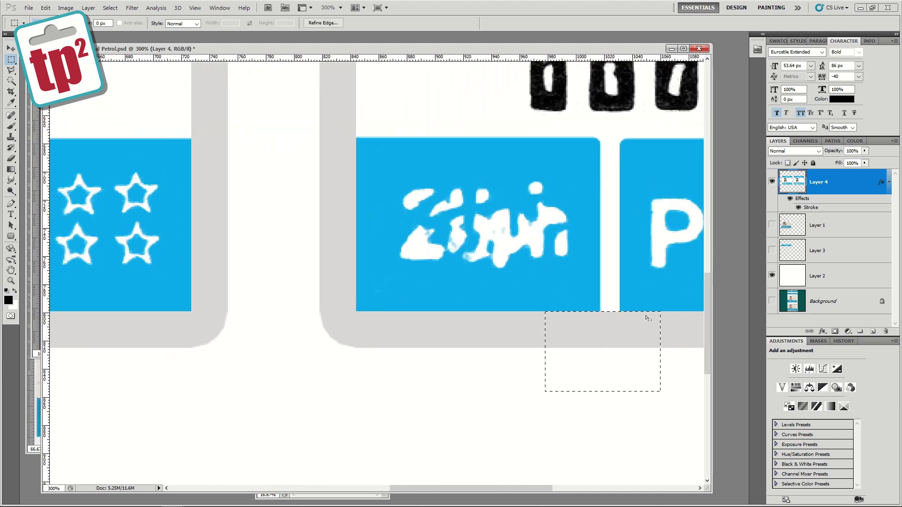
# Move both outlined label sets slightly up and to the right on the white page
pyautogui.press('z')
pyautogui.keyDown('alt'); pyautogui.click(355, 266); pyautogui.keyUp('alt')
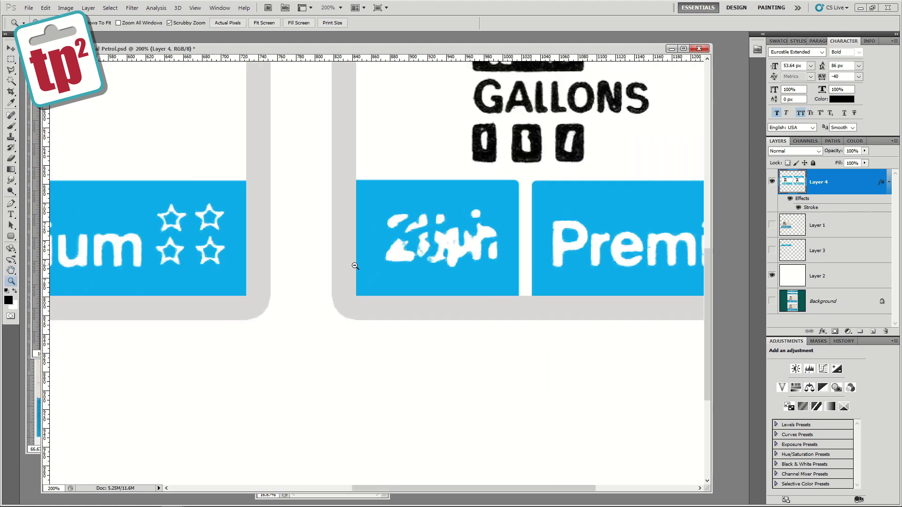
pyautogui.keyDown('alt'); pyautogui.click(355, 266); pyautogui.keyUp('alt')
pyautogui.keyDown('alt'); pyautogui.click(356, 266); pyautogui.keyUp('alt')
pyautogui.press('v')
pyautogui.moveTo(334, 240); pyautogui.dragTo(326, 236)
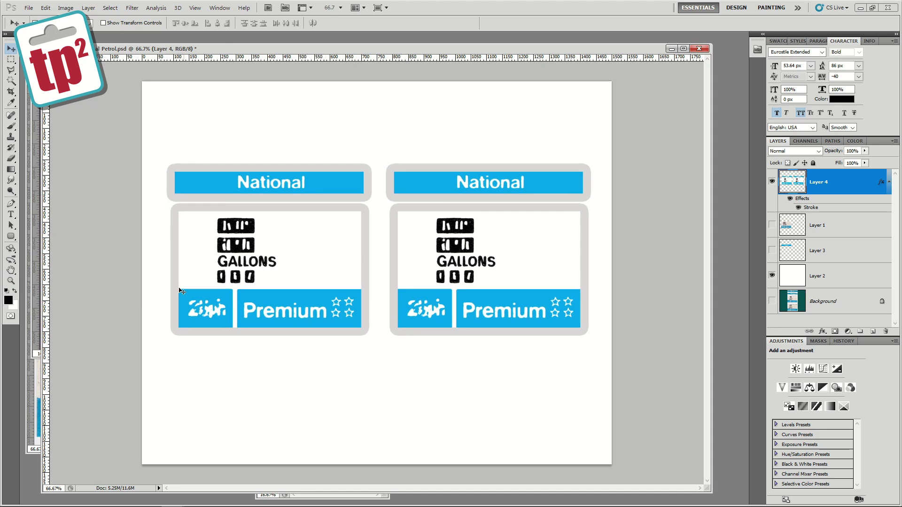
# Bring IMG_20220731_0004.jpg to the front and copy the square National badge area onto its own layer
pyautogui.moveTo(48, 489); pyautogui.dragTo(219, 479)
pyautogui.click(147, 268)
pyautogui.click(164, 394)
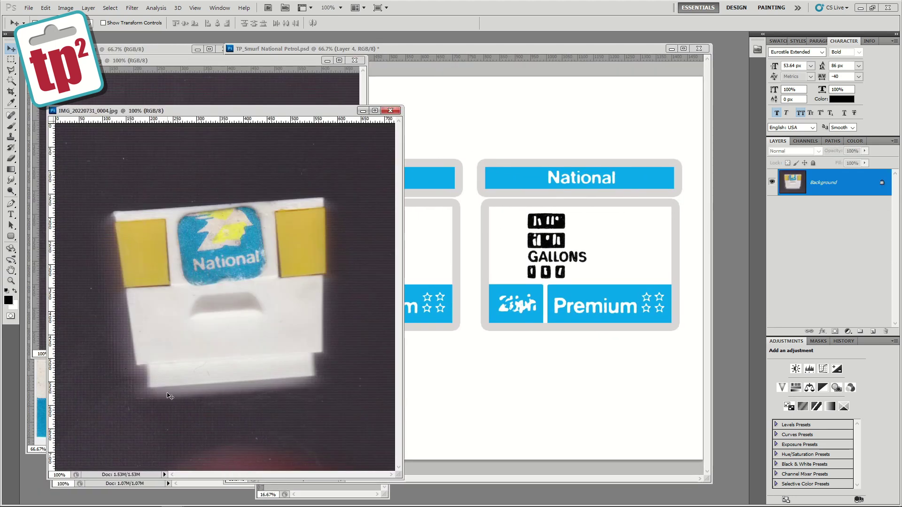
pyautogui.click(11, 280)
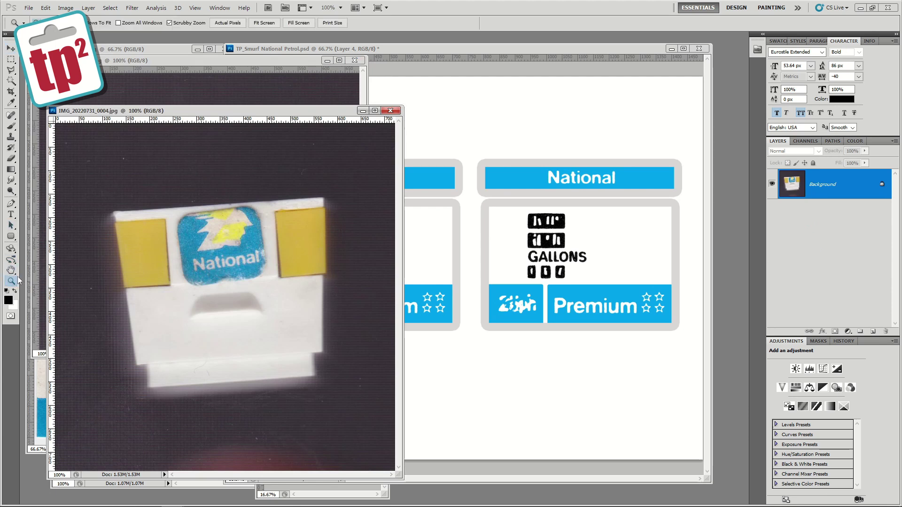
pyautogui.click(201, 236)
pyautogui.press('m')
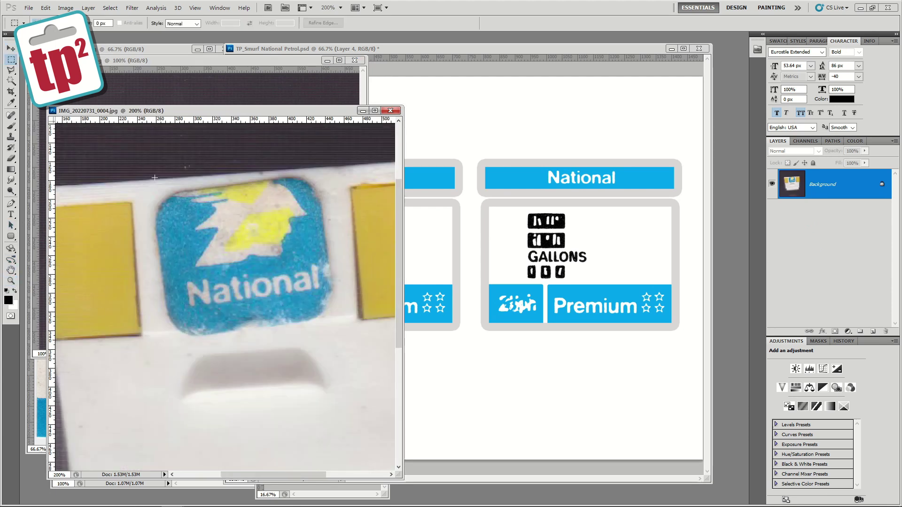
pyautogui.moveTo(132, 158); pyautogui.dragTo(348, 349)
pyautogui.hotkey('ctrl', 'j')
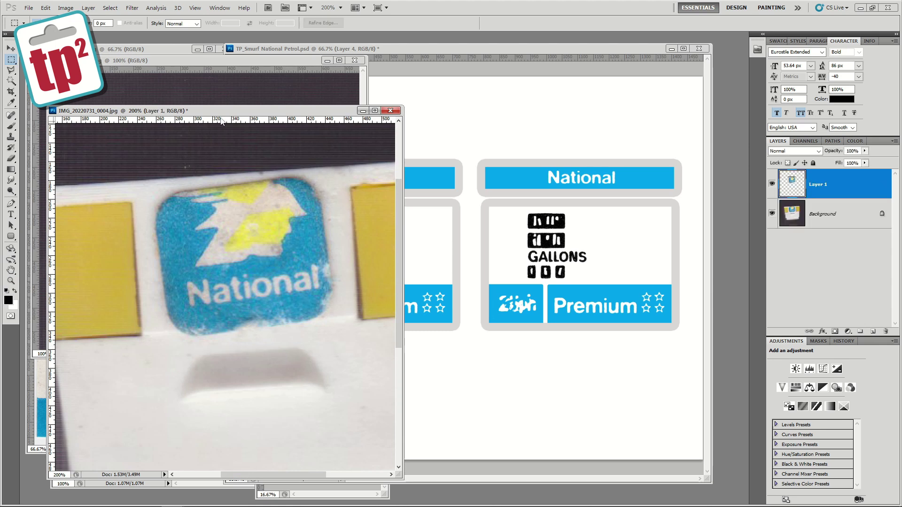
# Hide the Background and rotate the copied badge about 7.56° clockwise, aligning it with a new horizontal guide
pyautogui.moveTo(219, 150); pyautogui.dragTo(220, 171)
pyautogui.press('v')
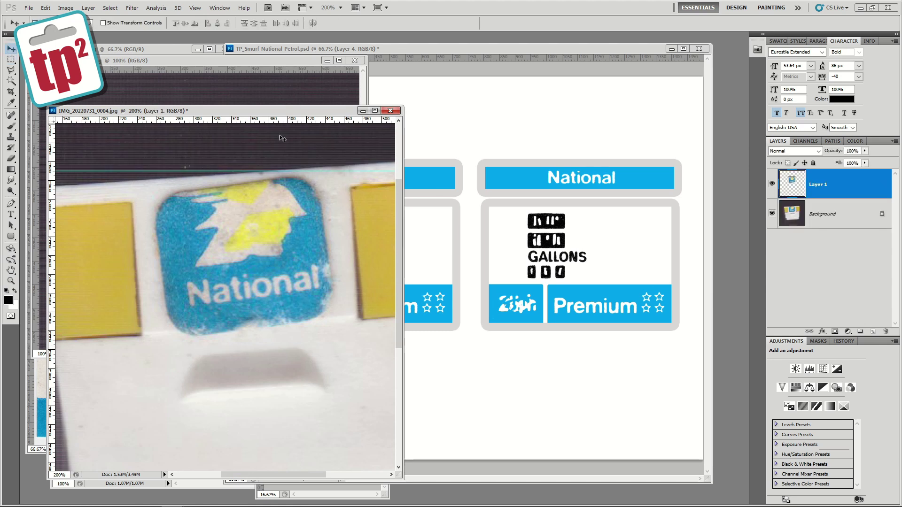
pyautogui.click(771, 213)
pyautogui.hotkey('ctrl', 't')
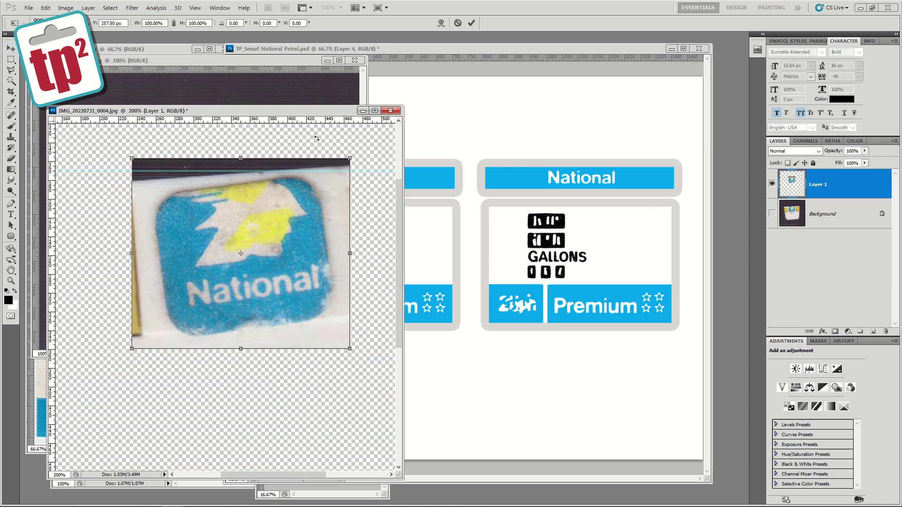
pyautogui.moveTo(316, 137); pyautogui.dragTo(332, 148)
pyautogui.moveTo(283, 208); pyautogui.dragTo(272, 197)
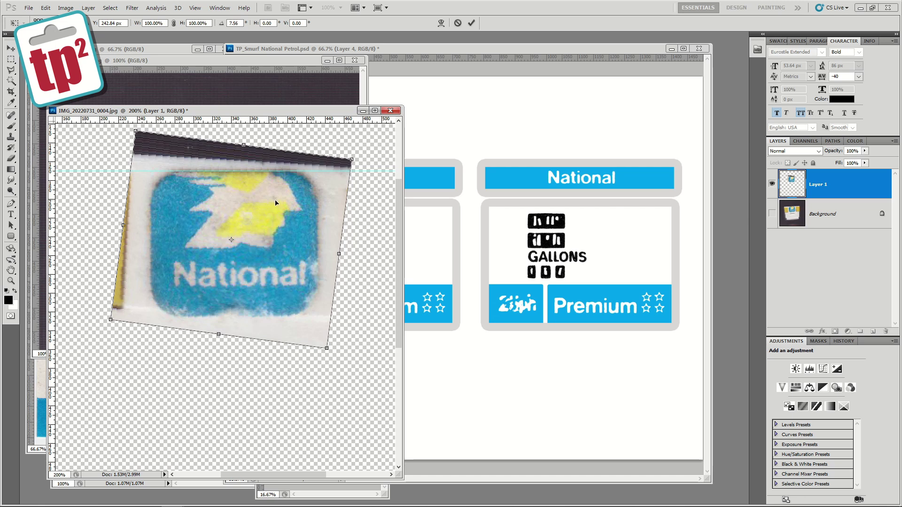
pyautogui.press('Return')
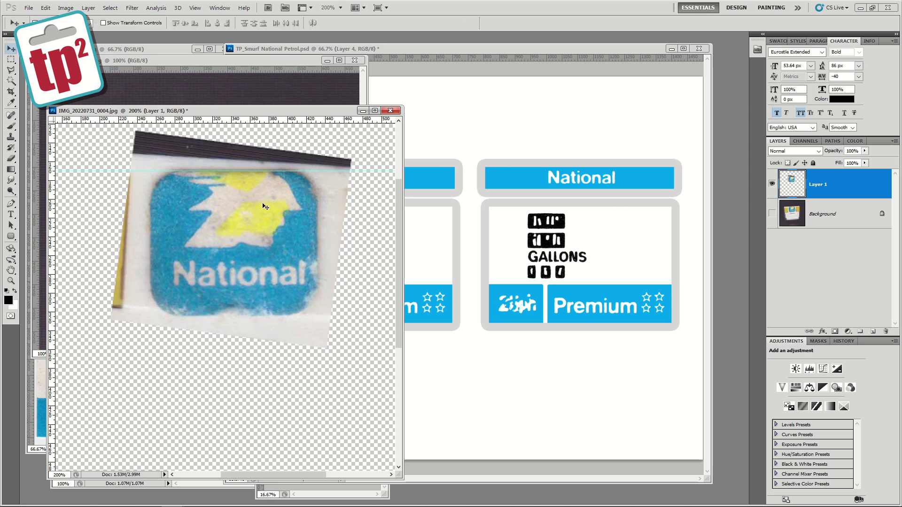
# Paste the straightened badge into TP_Smurf National Petrol.psd and place it below the first label set
pyautogui.click(528, 329)
pyautogui.hotkey('ctrl', 'v')
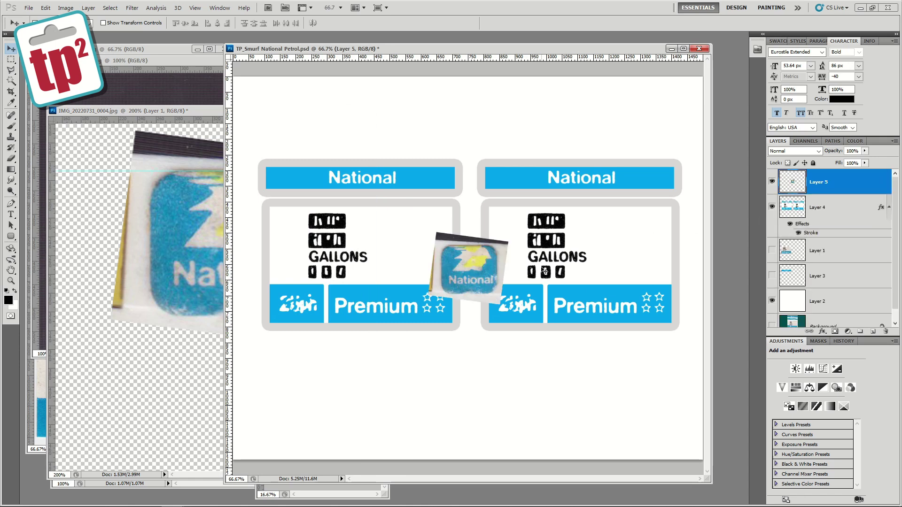
pyautogui.moveTo(484, 276); pyautogui.dragTo(374, 394)
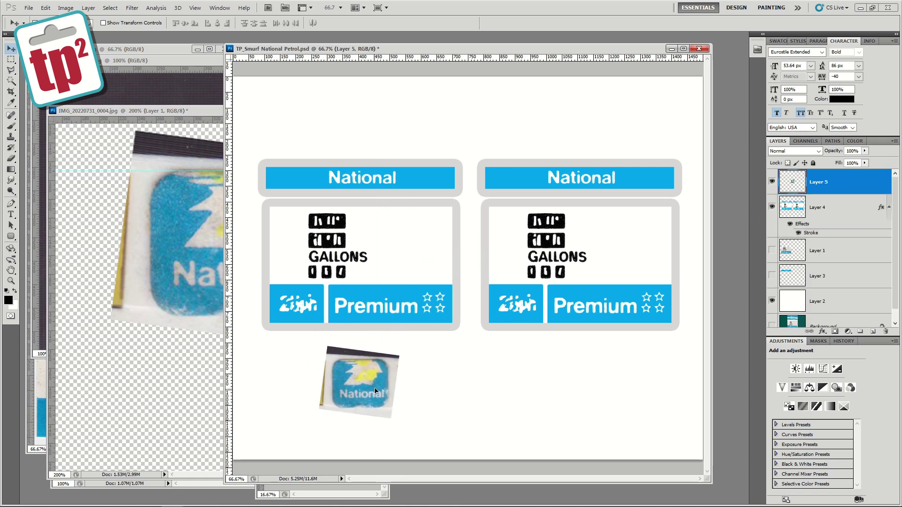
# Sample the blue of the Premium panel as the foreground colour and add a new layer above the badge
pyautogui.click(10, 282)
pyautogui.click(372, 367)
pyautogui.click(371, 366)
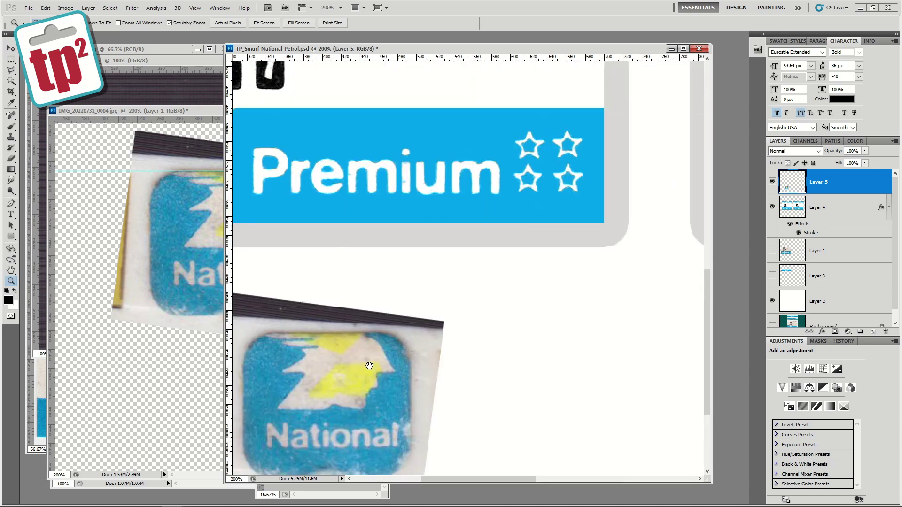
pyautogui.moveTo(355, 390); pyautogui.dragTo(438, 270)
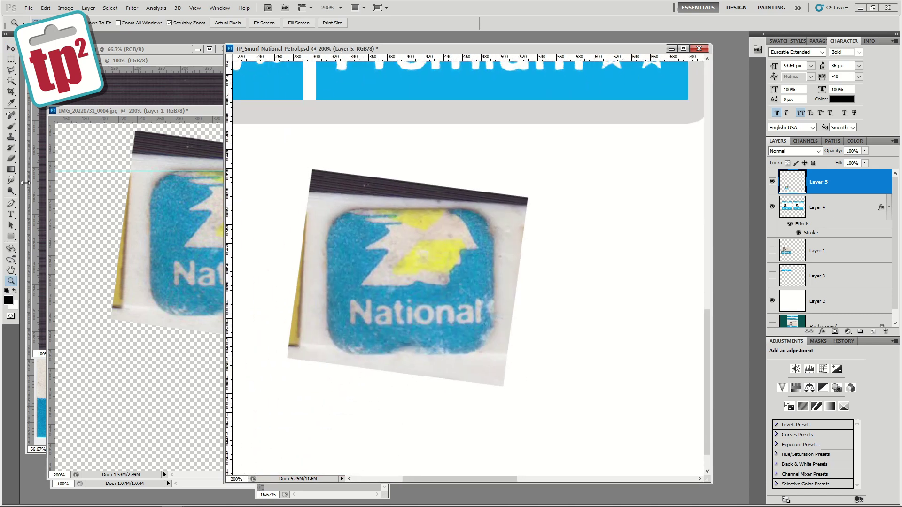
pyautogui.click(11, 103)
pyautogui.click(373, 87)
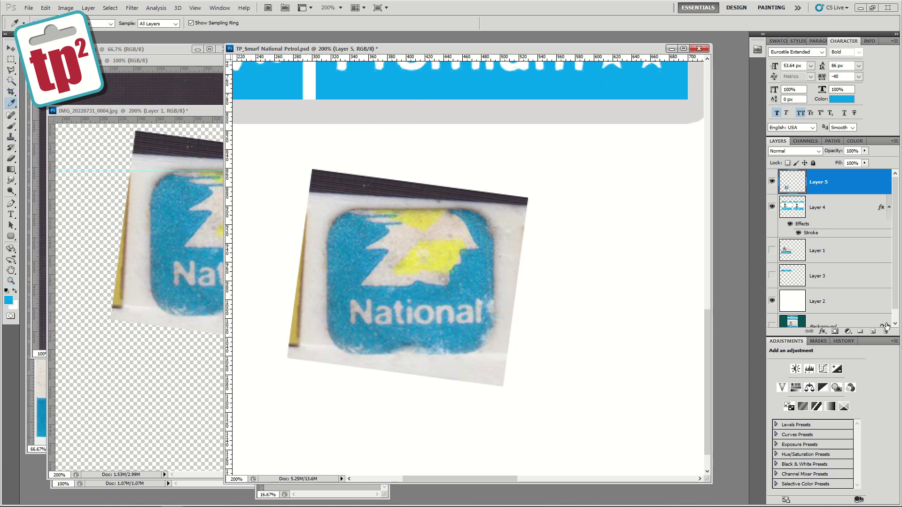
pyautogui.click(873, 331)
# Try tracing the scanned badge outline with a blue rounded rectangle, testing a 40 px corner radius
pyautogui.click(11, 237)
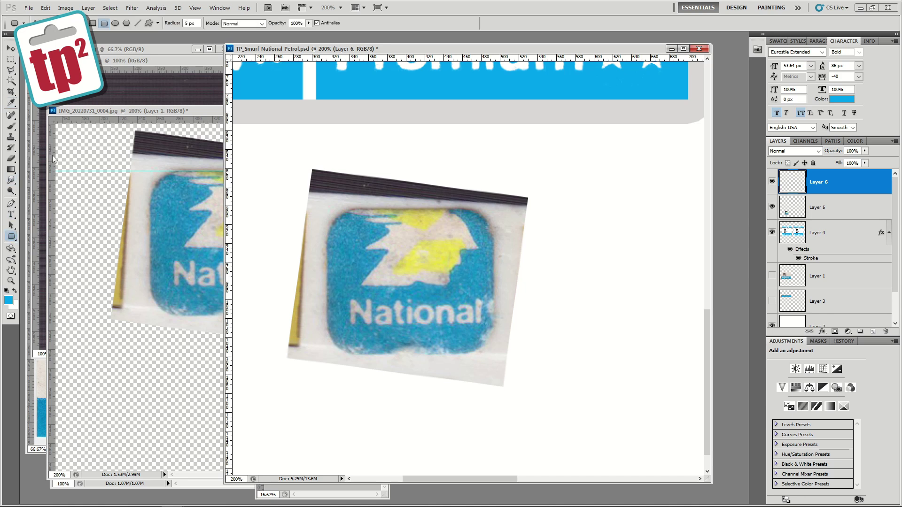
pyautogui.press('Return')
pyautogui.write('50')
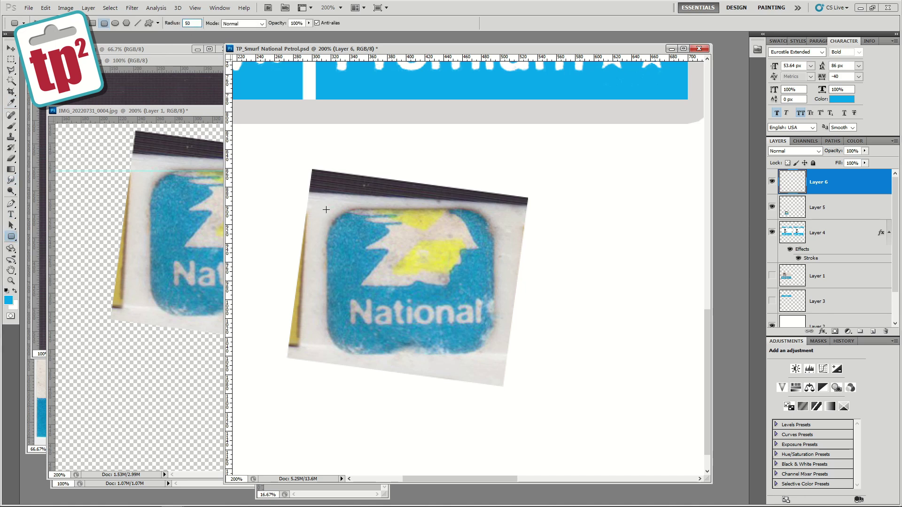
pyautogui.moveTo(326, 210); pyautogui.dragTo(447, 328)
pyautogui.hotkey('ctrl', 'z')
pyautogui.write('40')
pyautogui.moveTo(329, 210)
pyautogui.mouseDown()
pyautogui.moveTo(451, 273)
pyautogui.moveTo(472, 324)
pyautogui.mouseUp()
pyautogui.hotkey('ctrl', 'z')
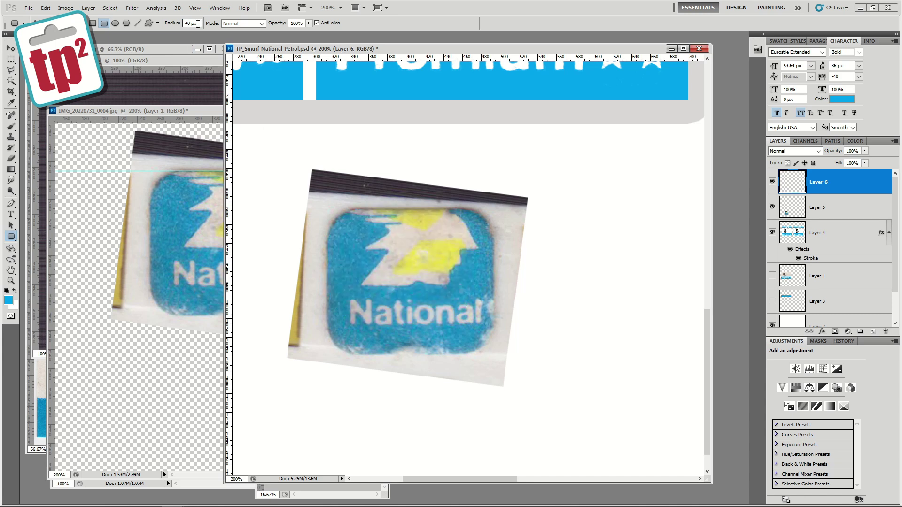
# Draw a blue rounded rectangle with a 35 px corner radius over the scanned badge and set its layer opacity to 80%
pyautogui.click(190, 23)
pyautogui.write('35')
pyautogui.moveTo(326, 208); pyautogui.dragTo(494, 354)
pyautogui.click(772, 181)
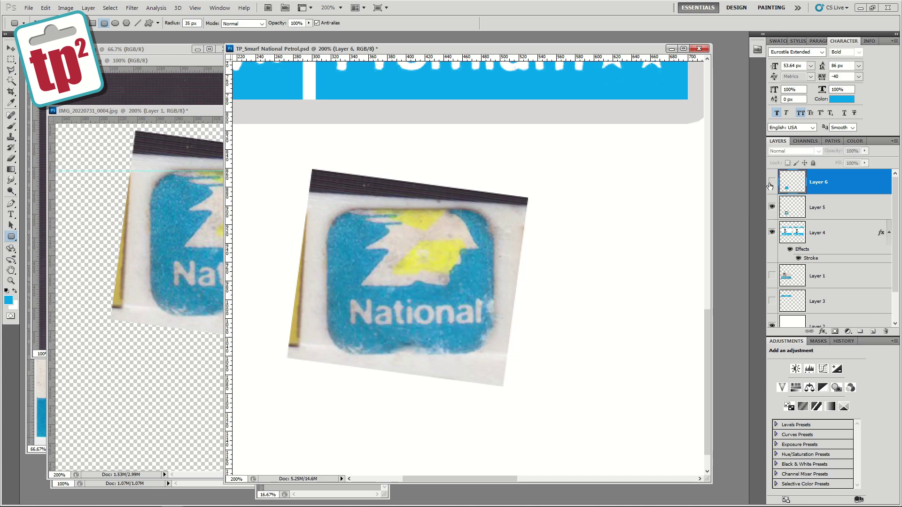
pyautogui.click(772, 209)
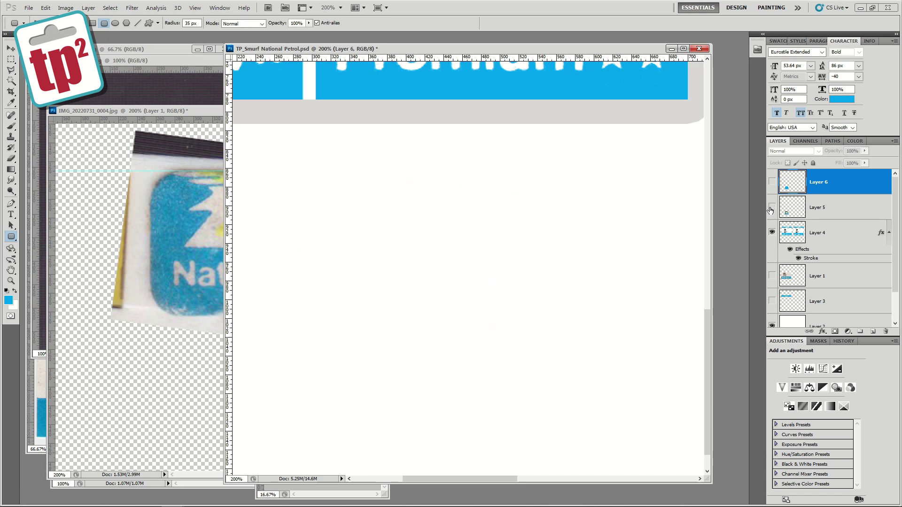
pyautogui.click(772, 182)
pyautogui.click(772, 207)
pyautogui.click(865, 151)
pyautogui.moveTo(859, 161); pyautogui.dragTo(856, 161)
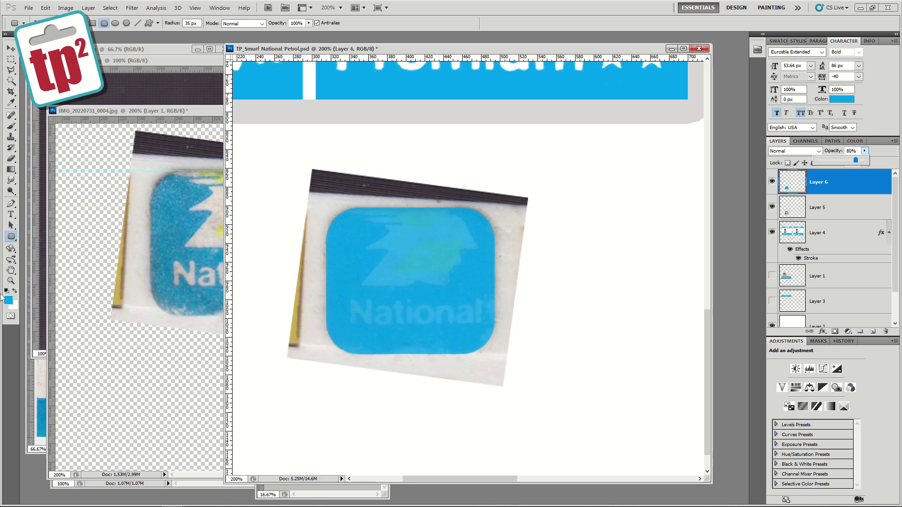
# Copy the National lettering from the first header label on Layer 4 onto a new top layer and move it over the badge
pyautogui.click(11, 281)
pyautogui.keyDown('alt'); pyautogui.click(398, 190); pyautogui.keyUp('alt')
pyautogui.moveTo(428, 185); pyautogui.dragTo(412, 255)
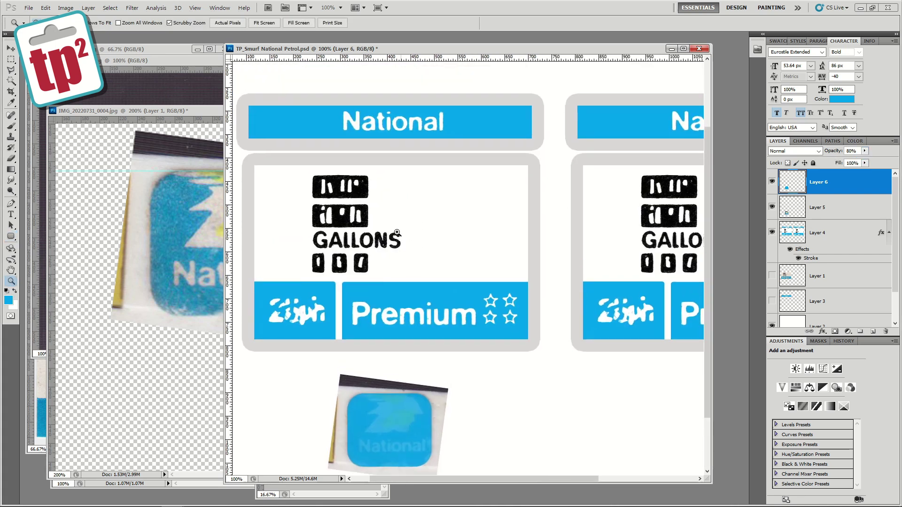
pyautogui.press('m')
pyautogui.click(834, 241)
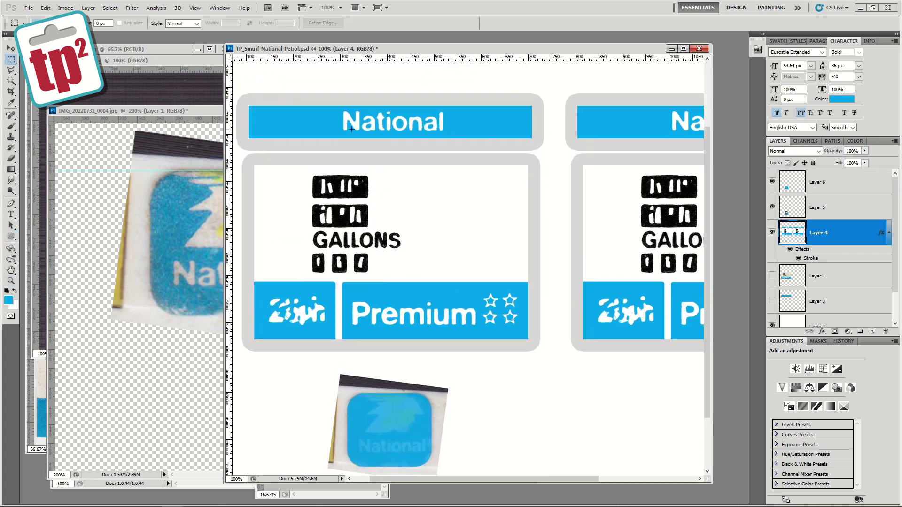
pyautogui.moveTo(335, 109); pyautogui.dragTo(445, 129)
pyautogui.click(810, 189)
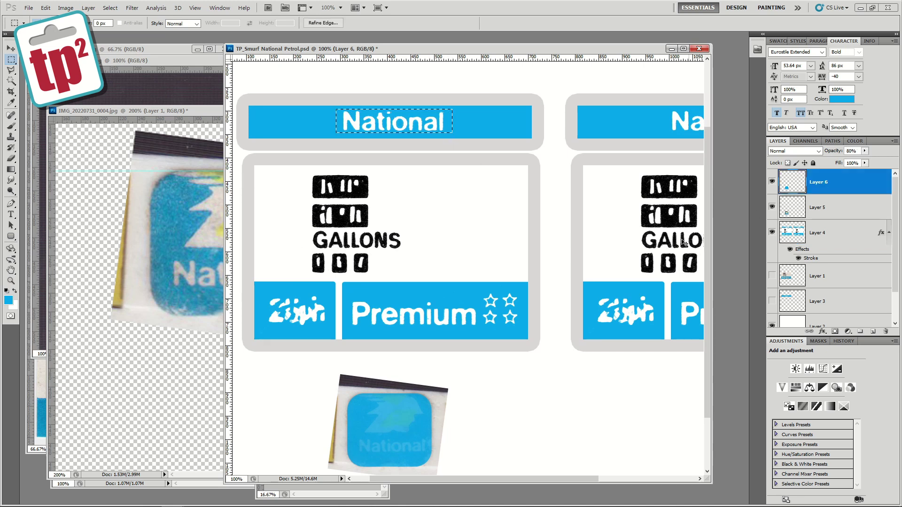
pyautogui.hotkey('ctrl', 'j')
pyautogui.press('v')
pyautogui.moveTo(402, 109); pyautogui.dragTo(418, 439)
# With Layer 6 hidden and the copied lettering at 77% opacity, scale the lettering to 64.43% to match the scanned wordmark
pyautogui.click(10, 281)
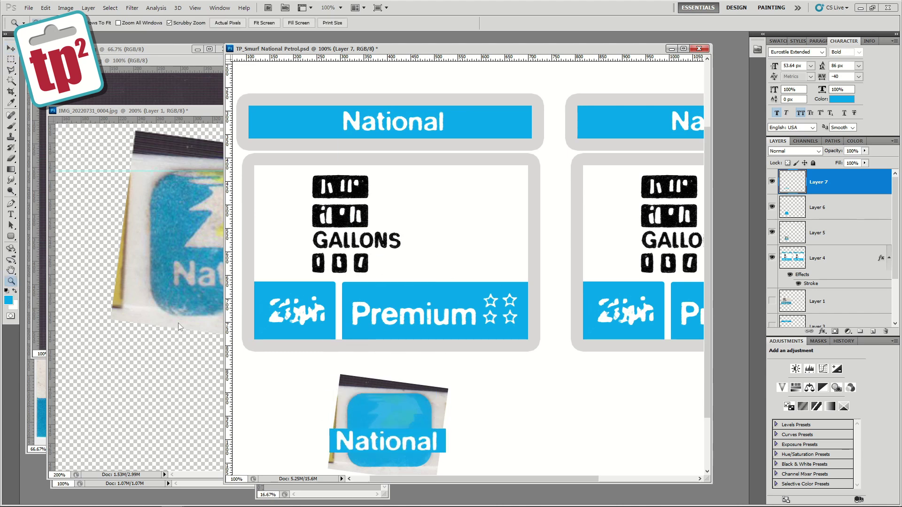
pyautogui.click(371, 437)
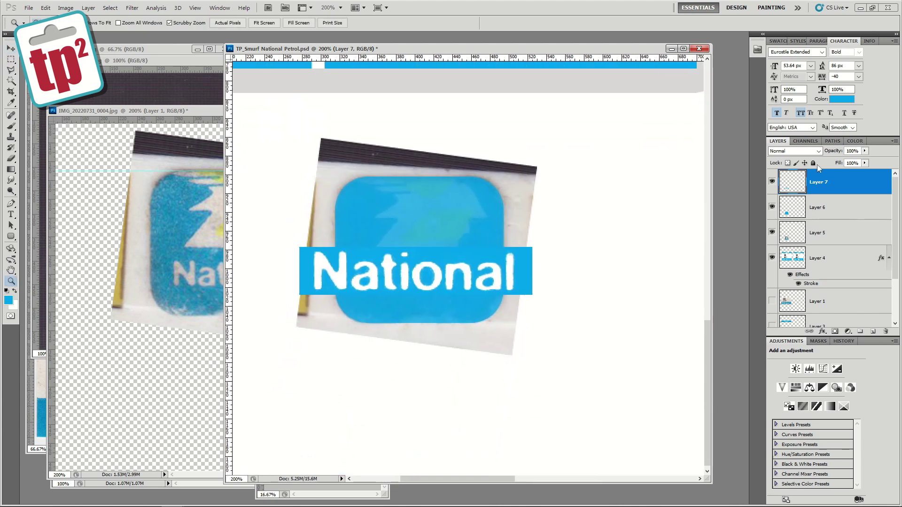
pyautogui.click(772, 207)
pyautogui.click(865, 151)
pyautogui.moveTo(868, 160); pyautogui.dragTo(855, 159)
pyautogui.hotkey('ctrl', 't')
pyautogui.moveTo(533, 247); pyautogui.dragTo(474, 283)
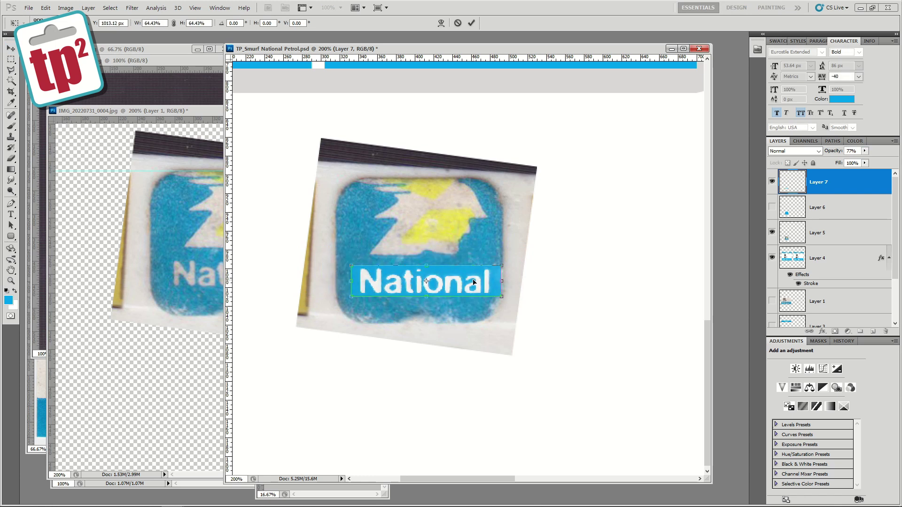
pyautogui.press('Return')
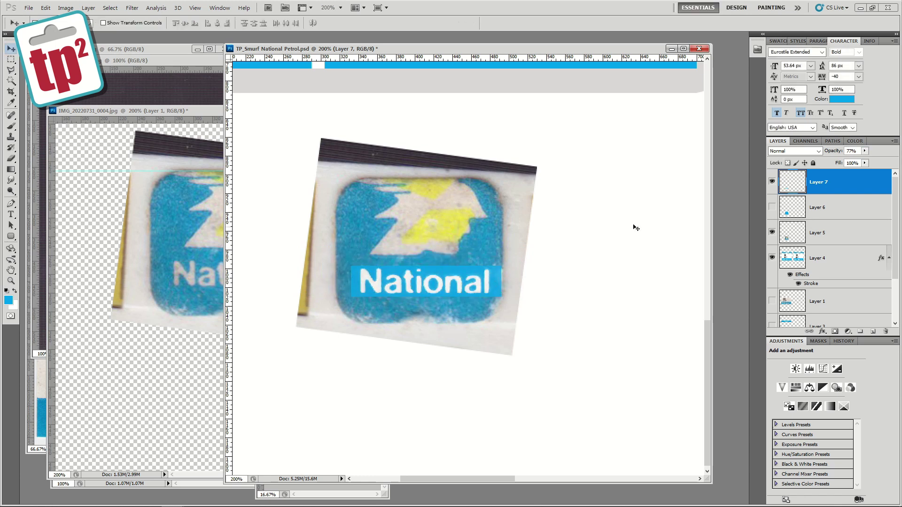
# Show Layer 6 and set both the lettering layer and the rounded rectangle layer to 100% opacity
pyautogui.click(772, 207)
pyautogui.moveTo(865, 151); pyautogui.dragTo(881, 176)
pyautogui.click(865, 202)
pyautogui.click(865, 150)
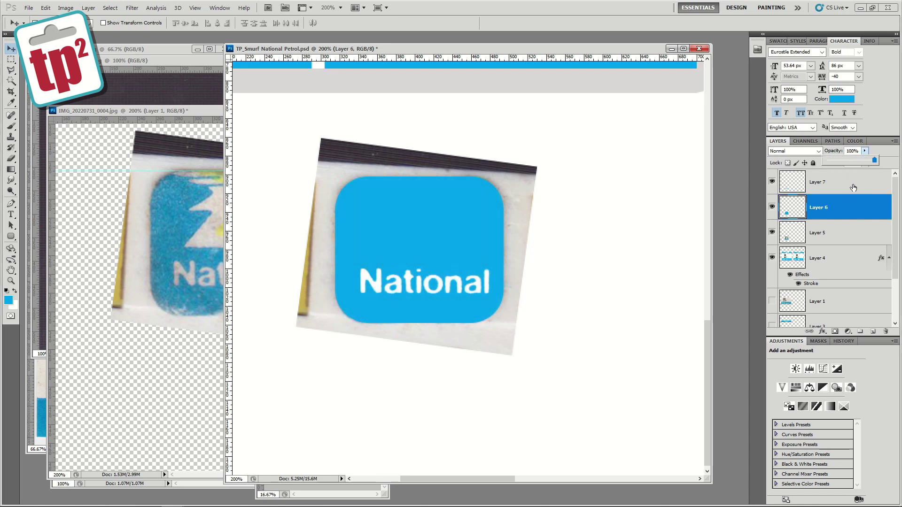
# Nudge the National lettering left and slightly down on the blue badge and merge it into Layer 6
pyautogui.click(853, 186)
pyautogui.press('Left')
pyautogui.press('Left')
pyautogui.press('Left')
pyautogui.press('Left')
pyautogui.press('Left')
pyautogui.press('Left')
pyautogui.press('Down')
pyautogui.press('Down')
pyautogui.press('Down')
pyautogui.press('Down')
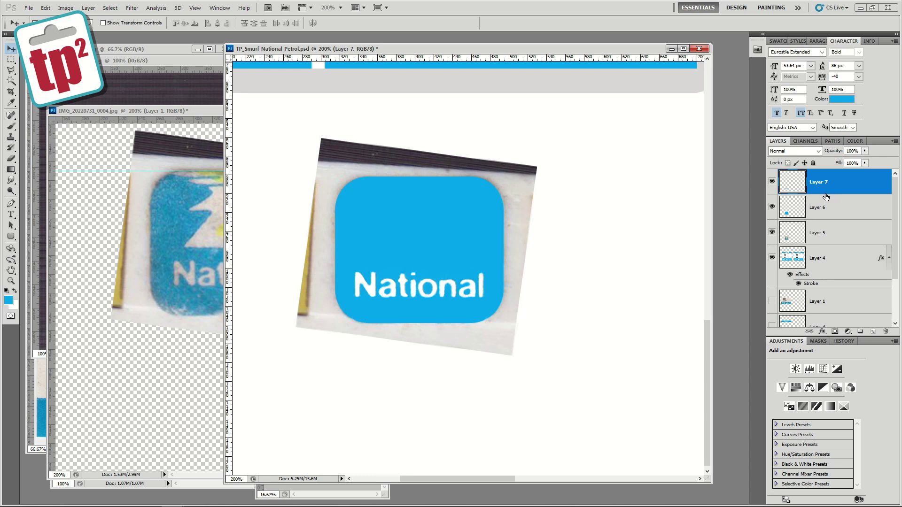
pyautogui.press('Delete')
# Hide Layer 6 and clear away the IMG_20220731_0004.jpg and TP_Smurf National Petrol.psd windows to reach the reference logo
pyautogui.click(772, 183)
pyautogui.click(202, 256)
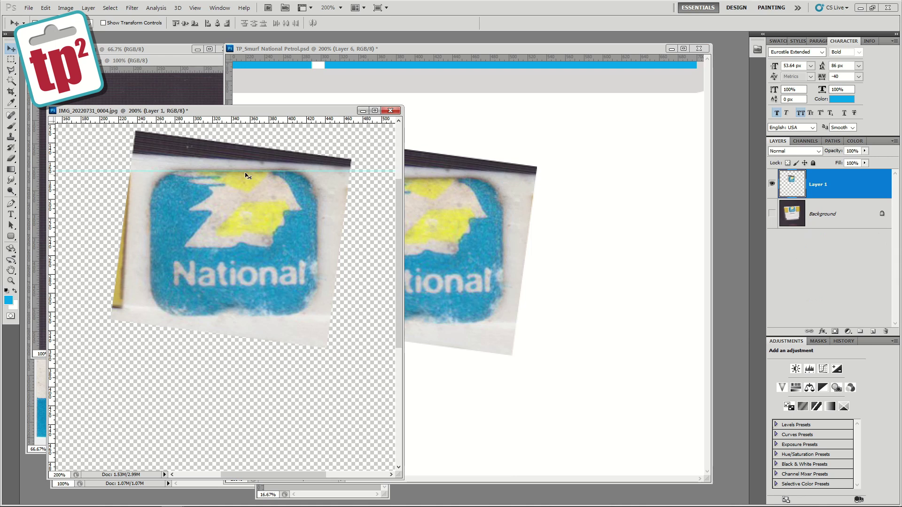
pyautogui.click(391, 111)
pyautogui.click(459, 197)
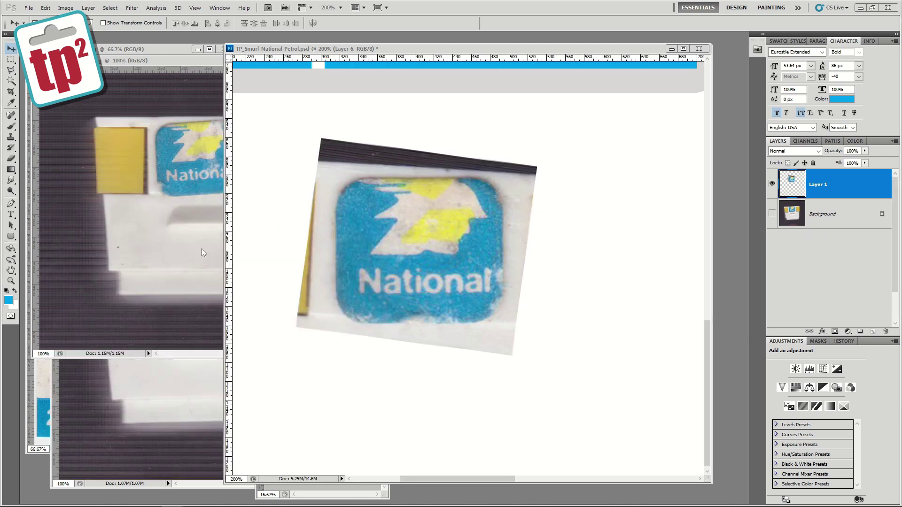
pyautogui.click(670, 49)
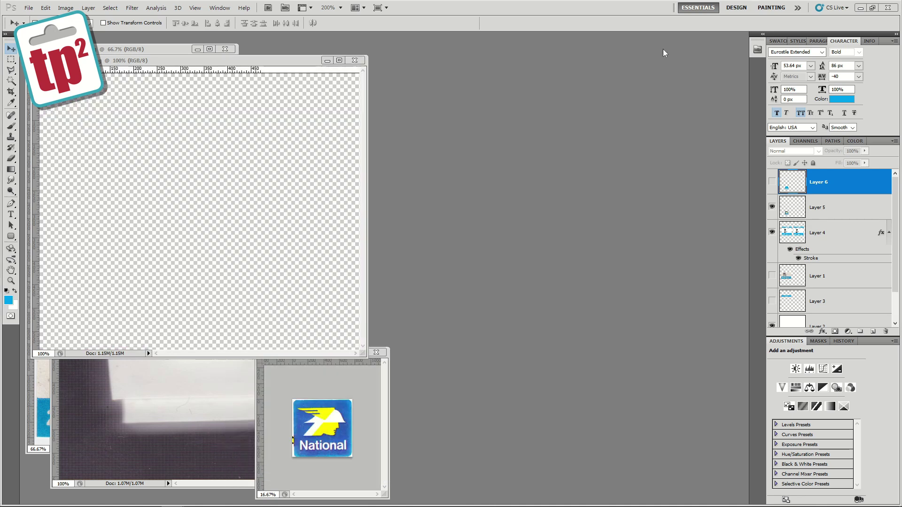
# Bring national.jpg forward in a larger window and copy the winged head emblem above its National lettering
pyautogui.click(308, 353)
pyautogui.moveTo(307, 356); pyautogui.dragTo(158, 149)
pyautogui.click(11, 281)
pyautogui.click(140, 212)
pyautogui.click(170, 210)
pyautogui.moveTo(240, 288); pyautogui.dragTo(383, 411)
pyautogui.click(271, 269)
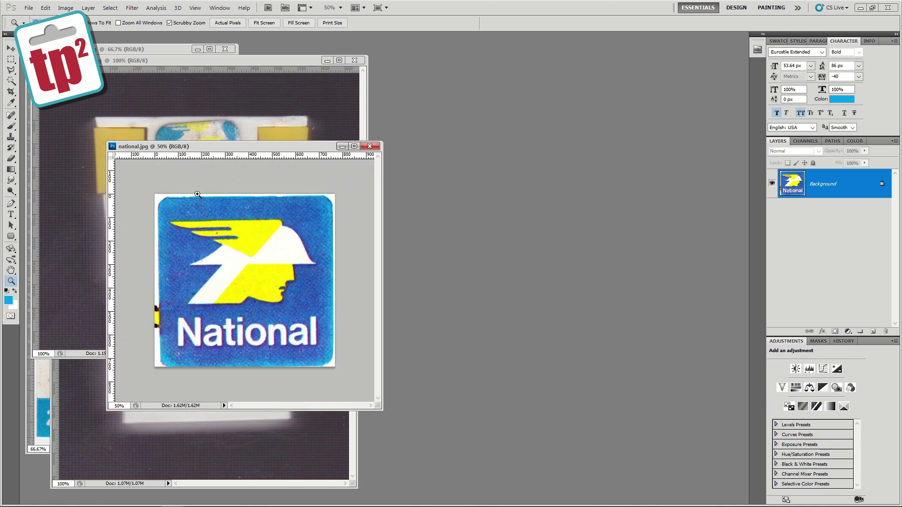
pyautogui.click(13, 62)
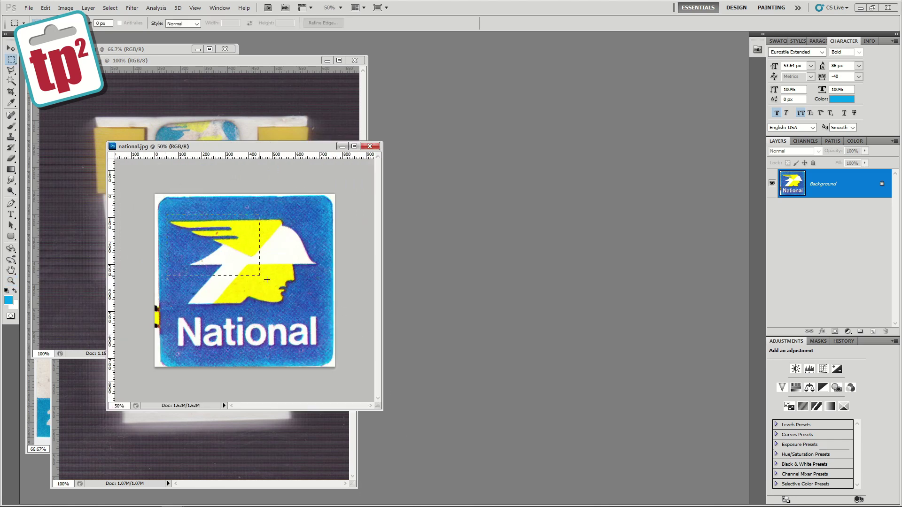
pyautogui.moveTo(311, 308); pyautogui.dragTo(320, 309)
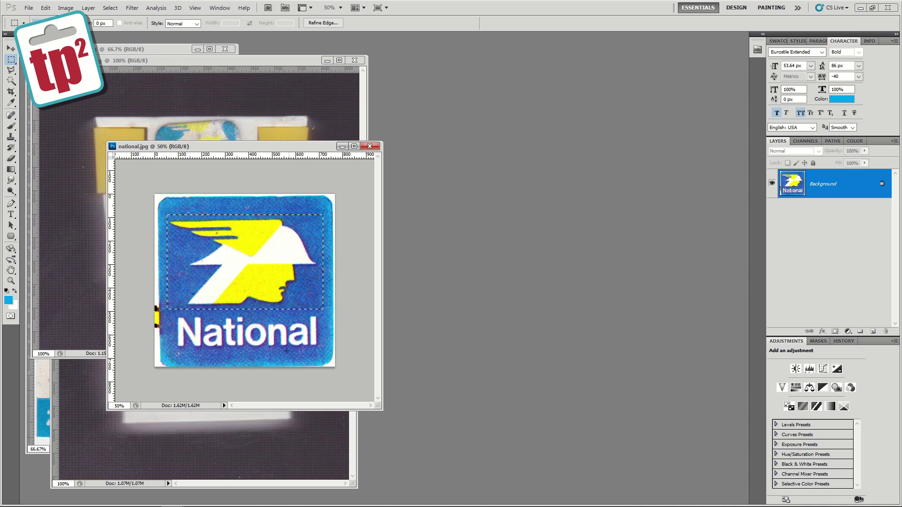
# Return to TP_Smurf National Petrol.psd, show Layer 6 and paste the winged head emblem above it
pyautogui.click(161, 49)
pyautogui.click(29, 8)
pyautogui.moveTo(84, 71)
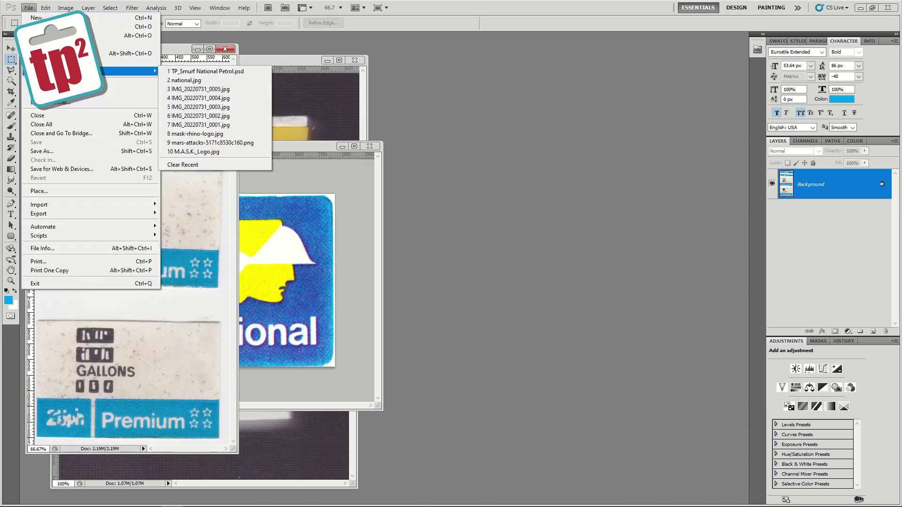
pyautogui.click(211, 71)
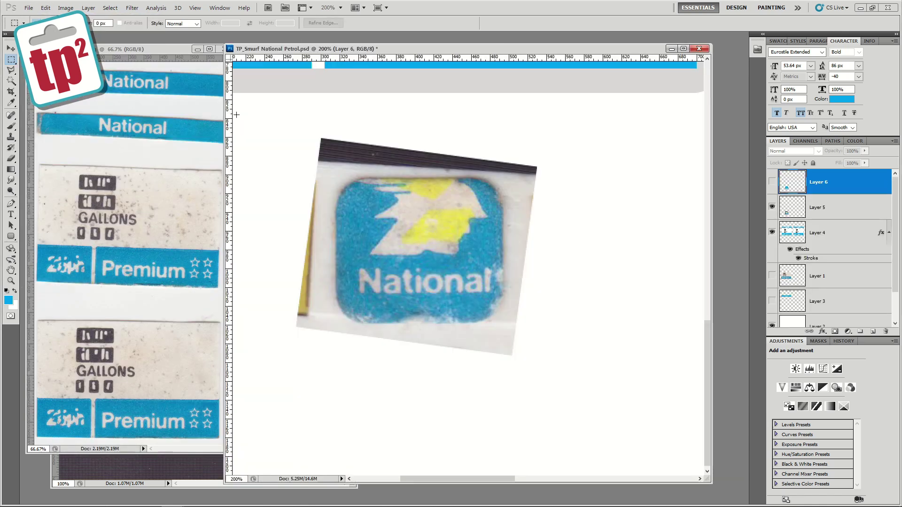
pyautogui.click(772, 182)
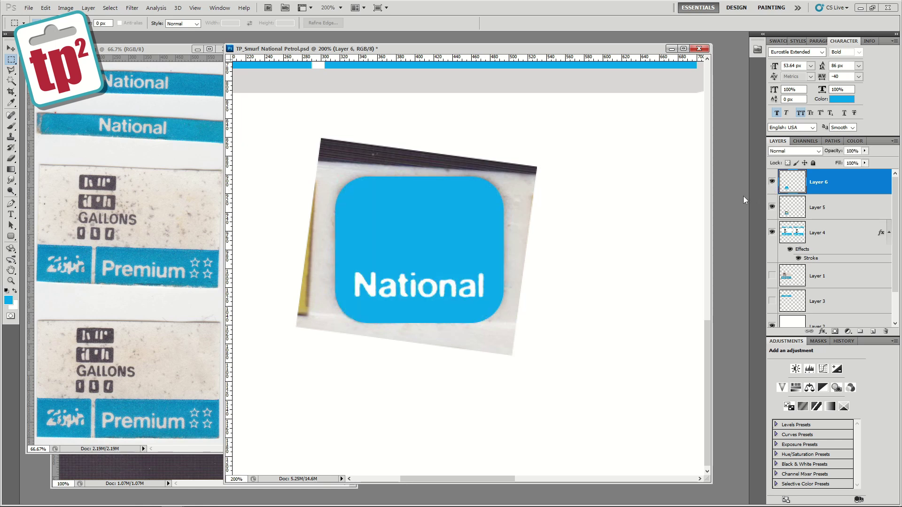
pyautogui.hotkey('ctrl', 'v')
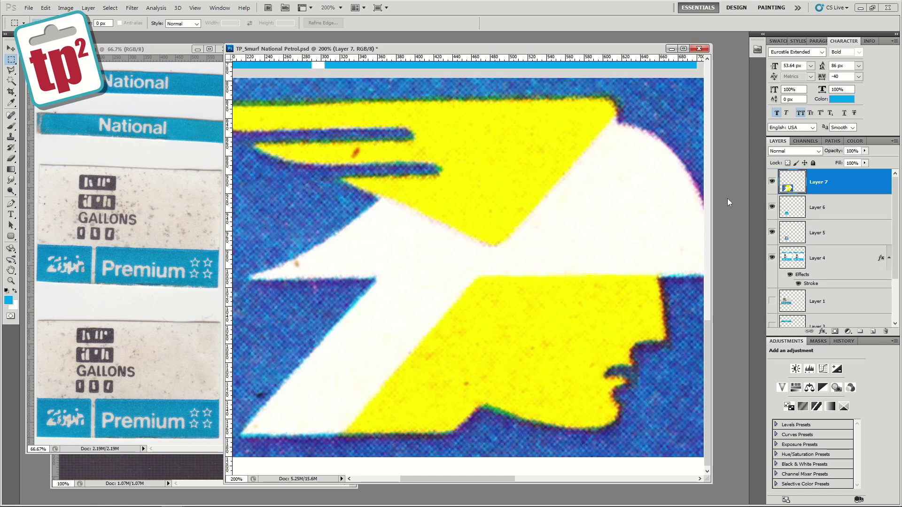
# Set the pasted emblem layer to 73% opacity and hide Layer 6 to expose the scanned badge
pyautogui.doubleClick(11, 281)
pyautogui.moveTo(856, 161); pyautogui.dragTo(842, 173)
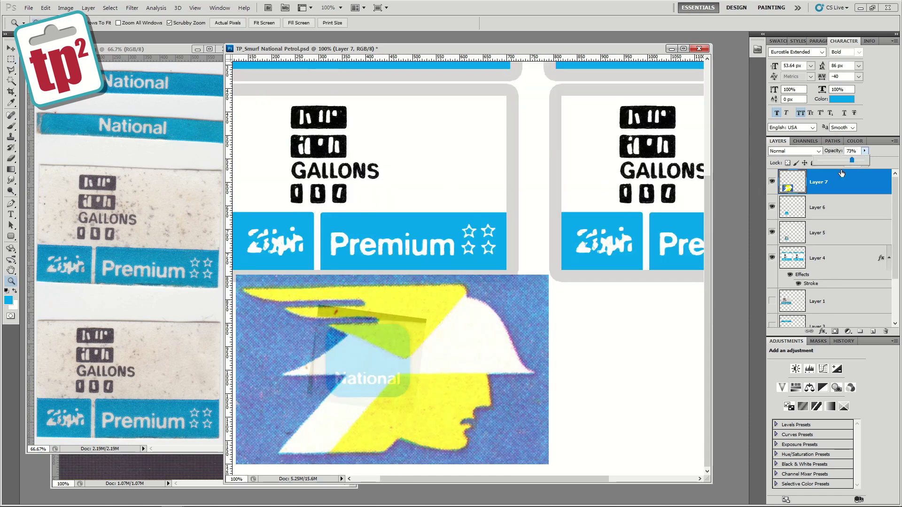
pyautogui.click(772, 208)
pyautogui.hotkey('ctrl', 'y')
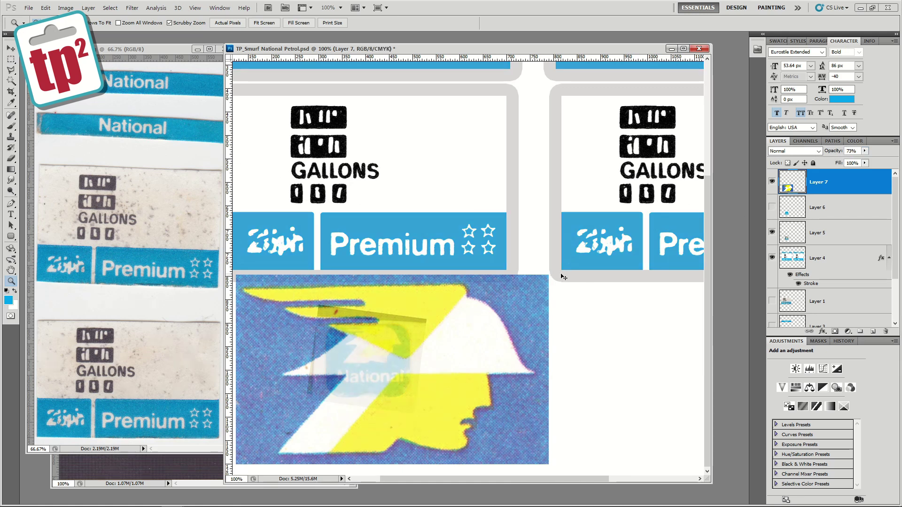
pyautogui.hotkey('ctrl', 'y')
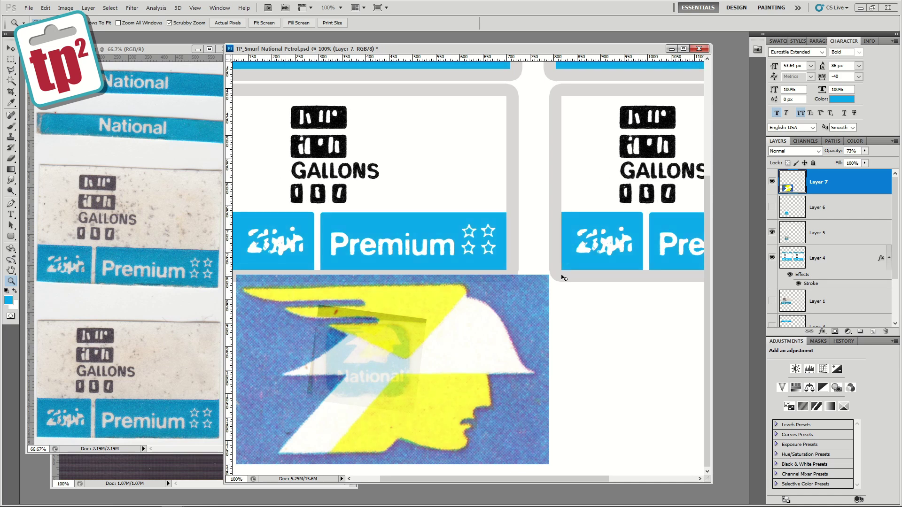
# Scale the winged head emblem to 22.46% and position it over the head on the scanned badge
pyautogui.hotkey('ctrl', 't')
pyautogui.moveTo(553, 277); pyautogui.dragTo(392, 345)
pyautogui.press('Left')
pyautogui.press('Left')
pyautogui.press('Left')
pyautogui.press('Left')
pyautogui.press('Left')
pyautogui.press('Left')
pyautogui.press('Left')
pyautogui.press('Left')
pyautogui.press('Left')
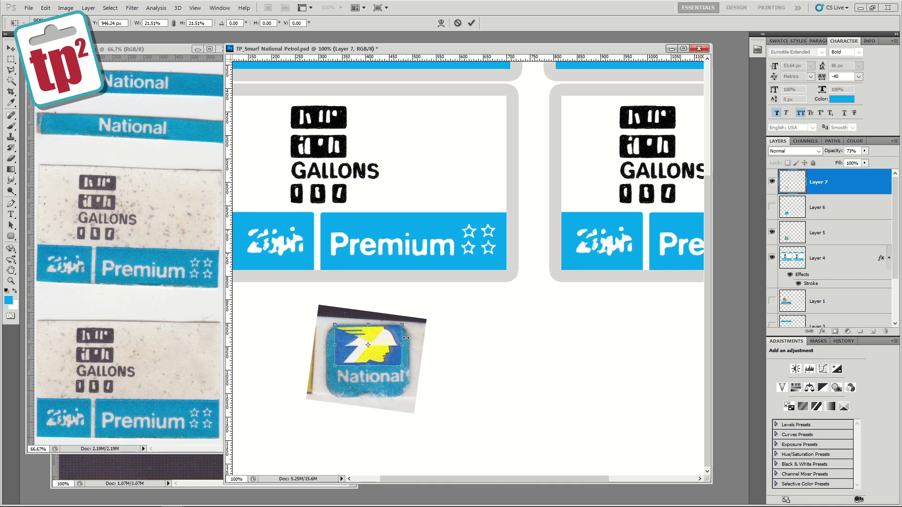
pyautogui.press('Return')
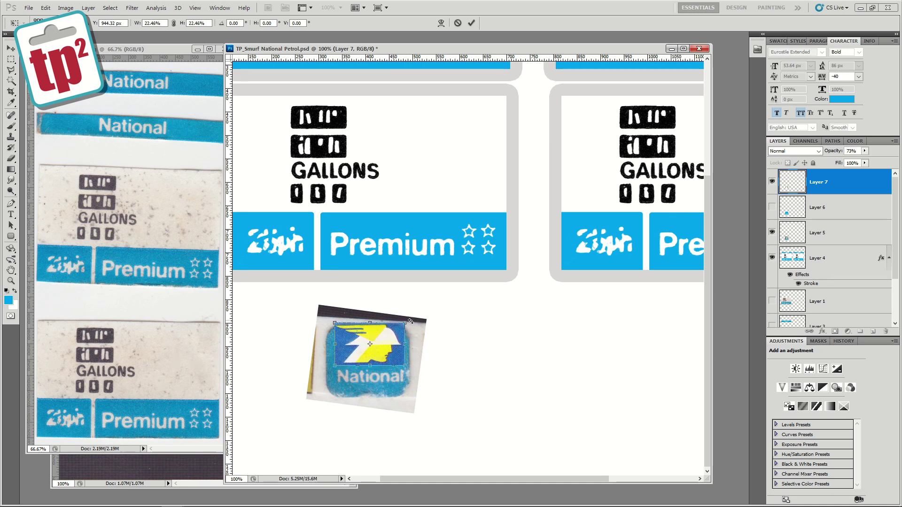
# Show Layer 6 and set the winged head emblem layer to 100% opacity
pyautogui.press('z')
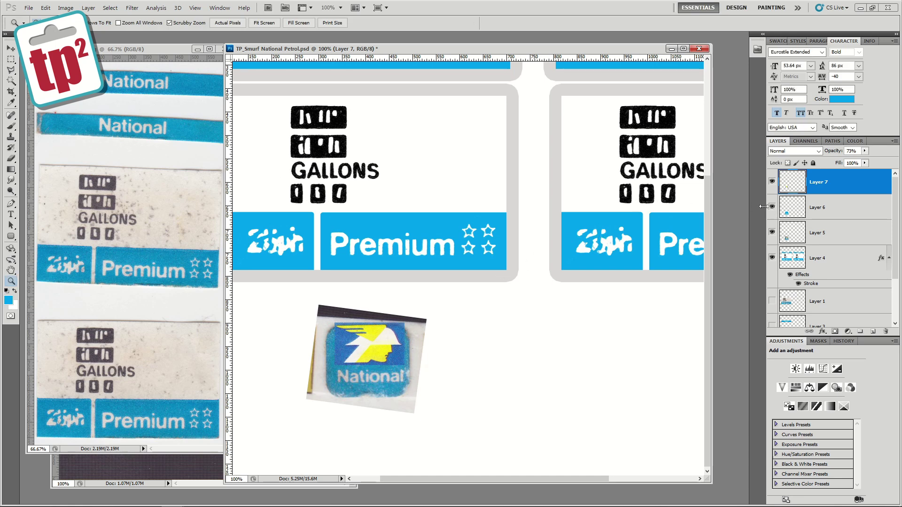
pyautogui.click(361, 351)
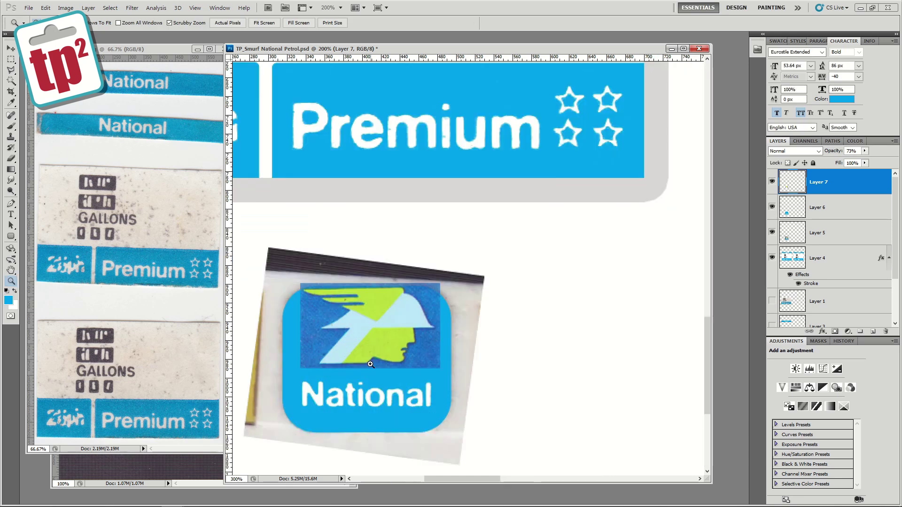
pyautogui.click(361, 351)
pyautogui.click(865, 151)
pyautogui.moveTo(869, 158); pyautogui.dragTo(882, 160)
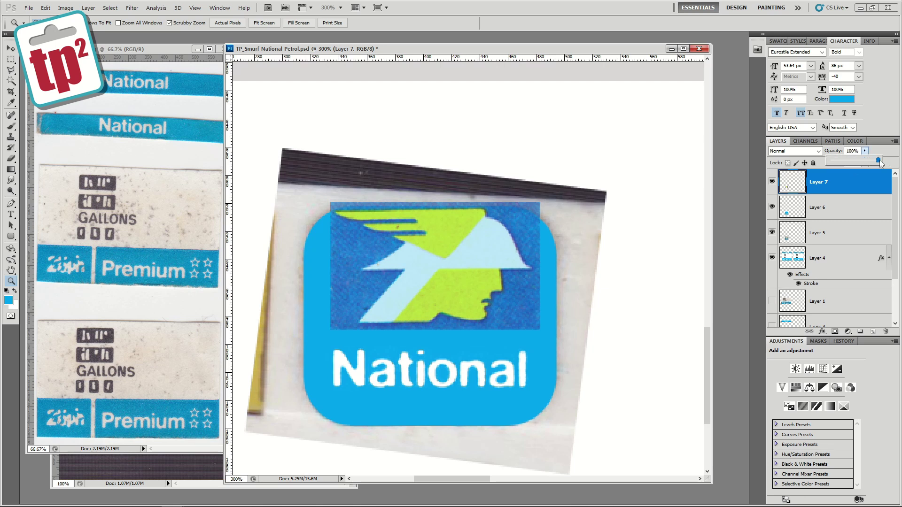
# Nudge the winged head emblem down and slightly left, centring it above the National lettering on the blue badge
pyautogui.press('v')
pyautogui.press('Down')
pyautogui.press('Down')
pyautogui.press('Down')
pyautogui.press('Down')
pyautogui.press('Down')
pyautogui.press('Left')
pyautogui.press('Left')
pyautogui.press('Down')
pyautogui.press('Down')
pyautogui.press('Down')
pyautogui.press('Down')
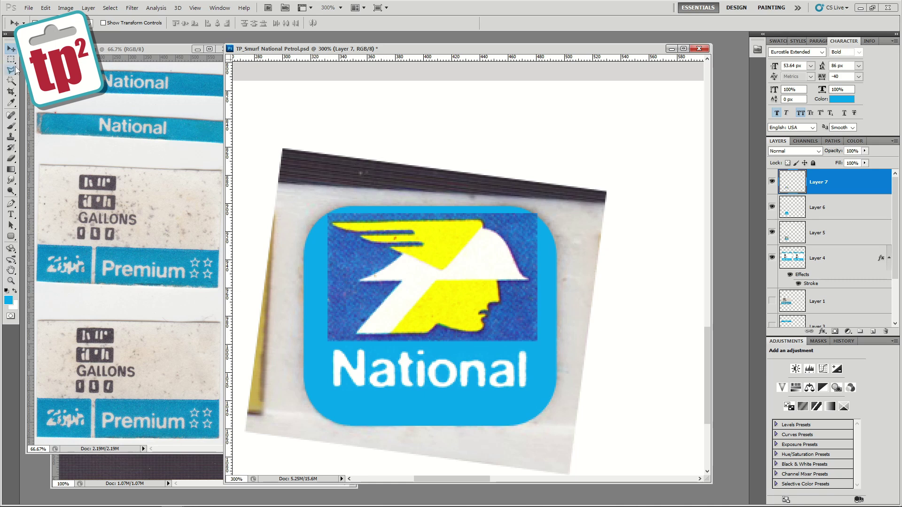
# Select all the dark blue around the winged head emblem and fill it with the badge's light blue
pyautogui.click(12, 82)
pyautogui.click(369, 268)
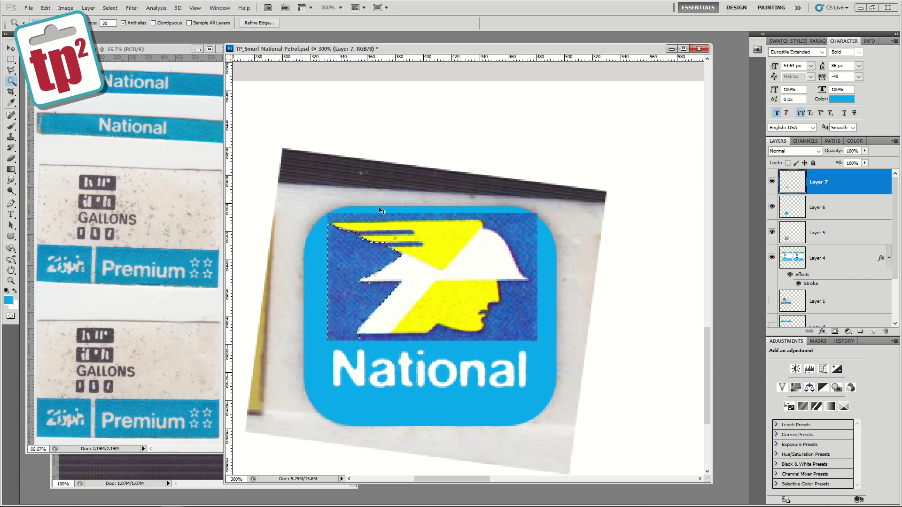
pyautogui.keyDown('shift'); pyautogui.click(517, 322); pyautogui.keyUp('shift')
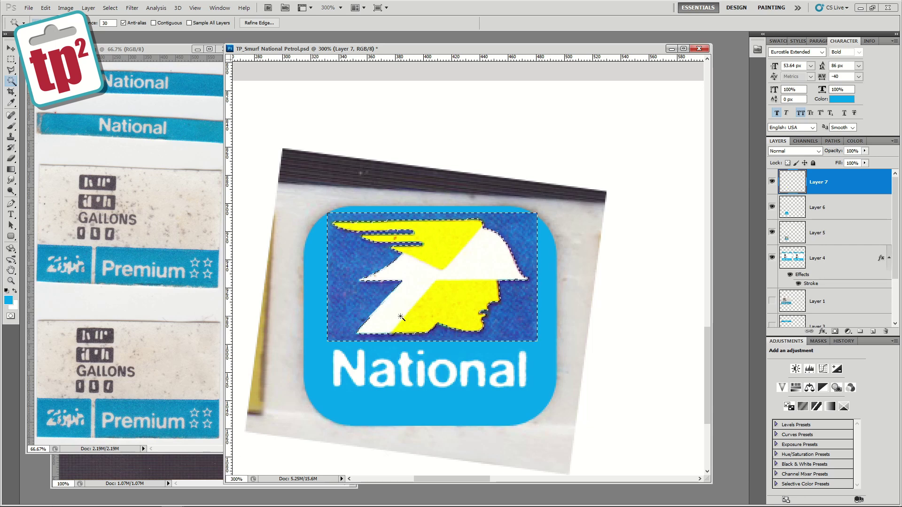
pyautogui.hotkey('alt', 'BackSpace')
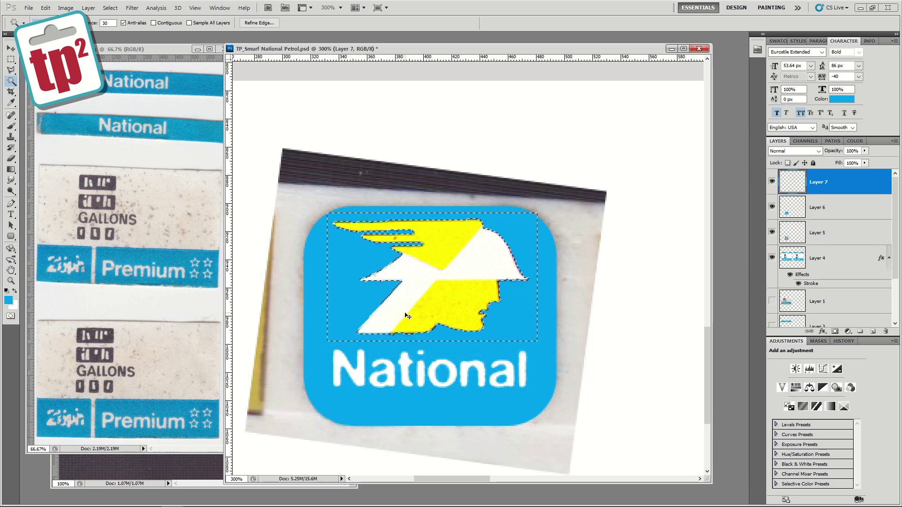
pyautogui.hotkey('ctrl', 'd')
# Erase the dark fringe along the base of the emblem's neck and the top of its wing with a small eraser
pyautogui.press('z')
pyautogui.click(420, 296)
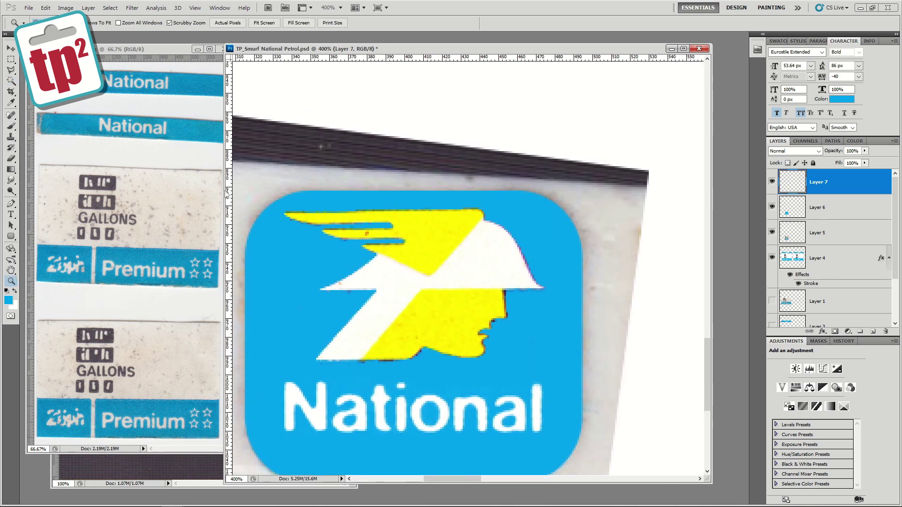
pyautogui.click(10, 158)
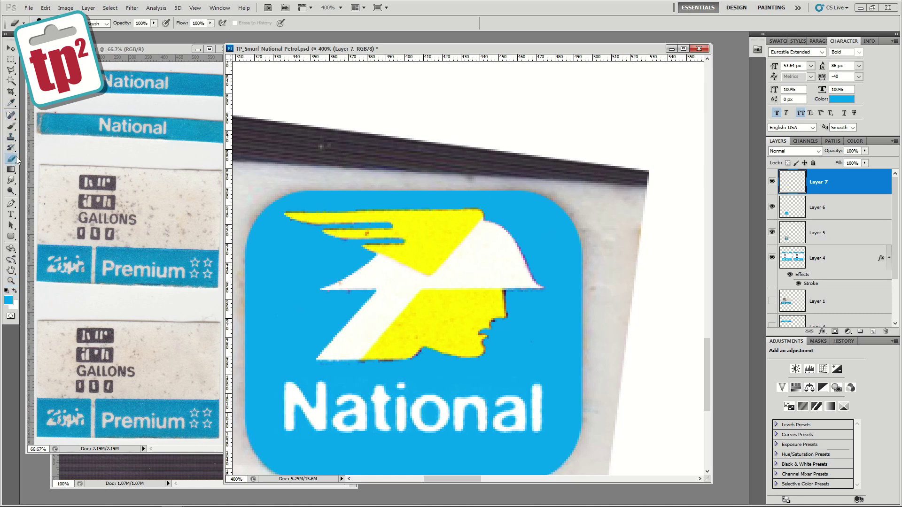
pyautogui.press('[')
pyautogui.press('[')
pyautogui.press('[')
pyautogui.press('[')
pyautogui.press('[')
pyautogui.press('[')
pyautogui.press('[')
pyautogui.moveTo(335, 357)
pyautogui.mouseDown()
pyautogui.moveTo(314, 364)
pyautogui.moveTo(411, 365)
pyautogui.mouseUp()
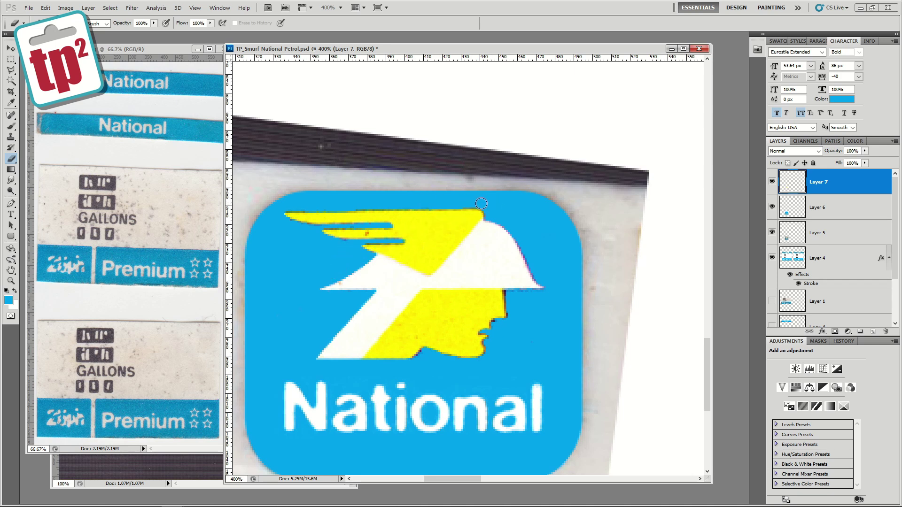
pyautogui.moveTo(287, 207); pyautogui.dragTo(490, 207)
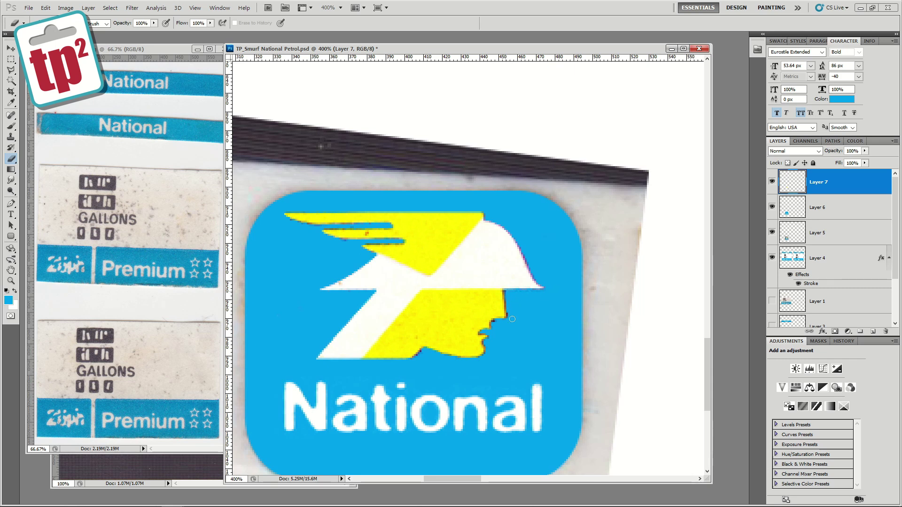
pyautogui.click(794, 151)
pyautogui.click(779, 230)
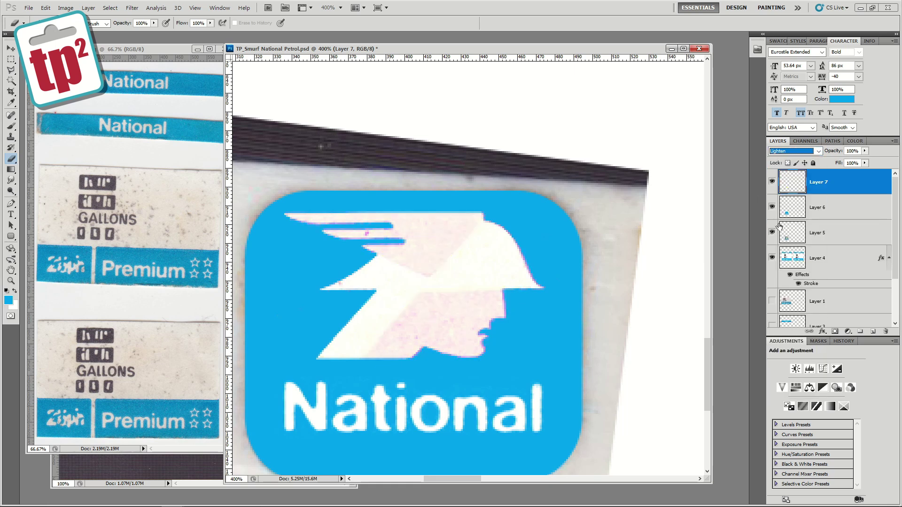
pyautogui.click(794, 151)
pyautogui.click(781, 161)
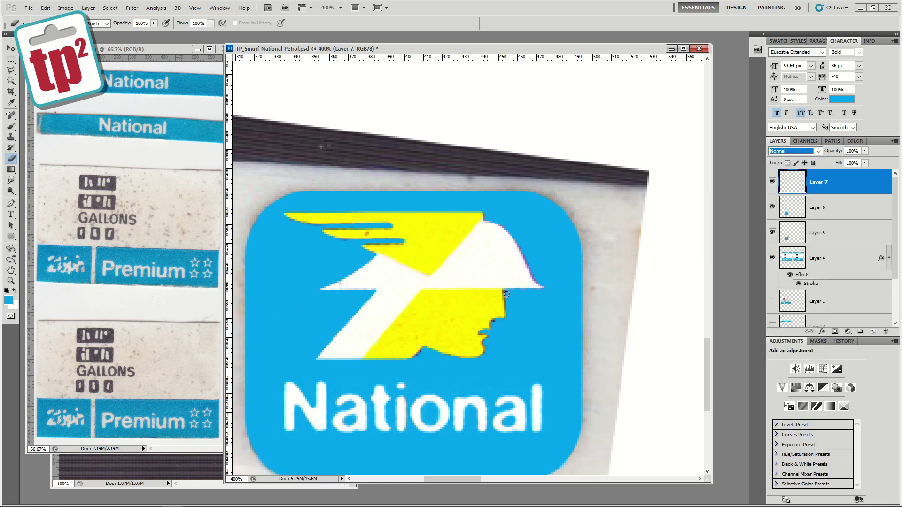
# Erase the dark fringe beneath the emblem's jaw and along the upper wing feathers
pyautogui.moveTo(422, 356); pyautogui.dragTo(415, 359)
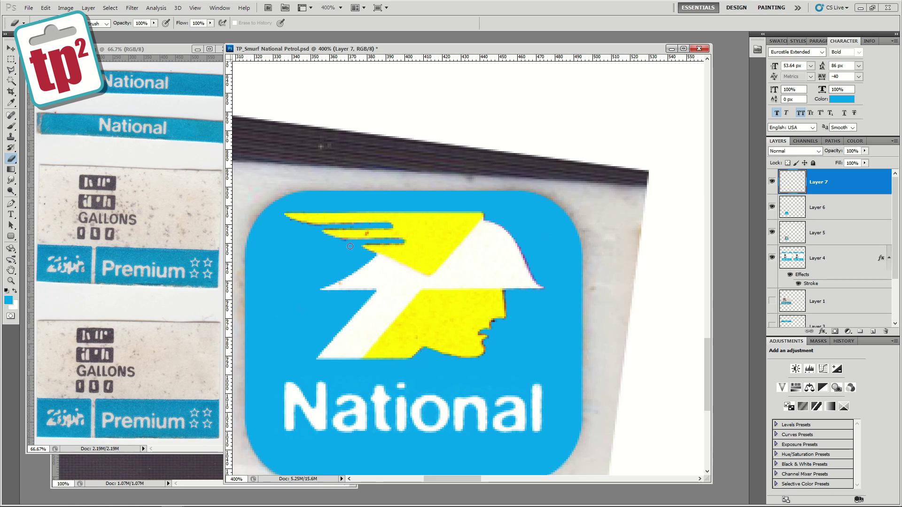
pyautogui.moveTo(388, 225); pyautogui.dragTo(313, 224)
# Lock Layer 7's transparent pixels and paint the emblem's helmet and neck flat with the sampled white
pyautogui.click(11, 103)
pyautogui.click(368, 326)
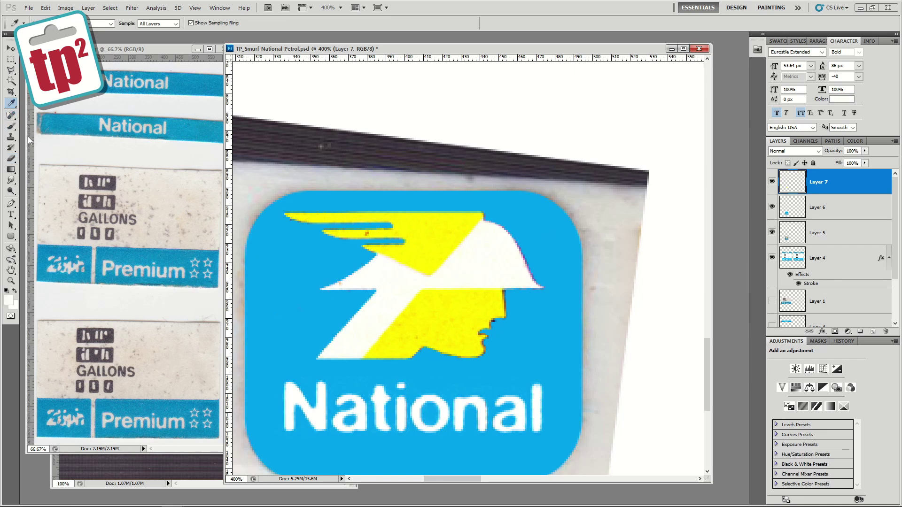
pyautogui.press('b')
pyautogui.click(788, 163)
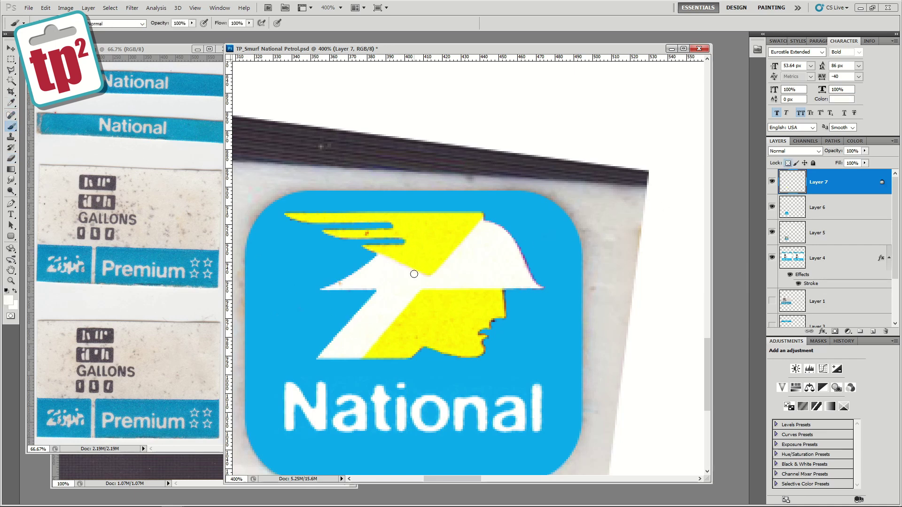
pyautogui.moveTo(389, 277)
pyautogui.mouseDown()
pyautogui.moveTo(366, 299)
pyautogui.moveTo(373, 288)
pyautogui.moveTo(327, 284)
pyautogui.moveTo(369, 265)
pyautogui.moveTo(383, 287)
pyautogui.mouseUp()
pyautogui.moveTo(494, 223)
pyautogui.mouseDown()
pyautogui.moveTo(534, 289)
pyautogui.moveTo(511, 287)
pyautogui.mouseUp()
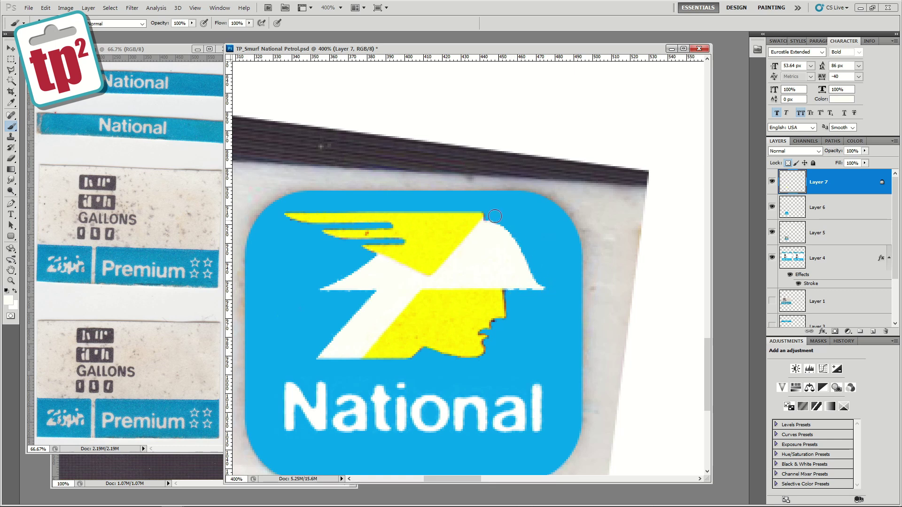
# Sample the emblem's yellow and paint its face and wing feathers flat, covering the mottling and dark edges
pyautogui.keyDown('alt'); pyautogui.click(435, 316); pyautogui.keyUp('alt')
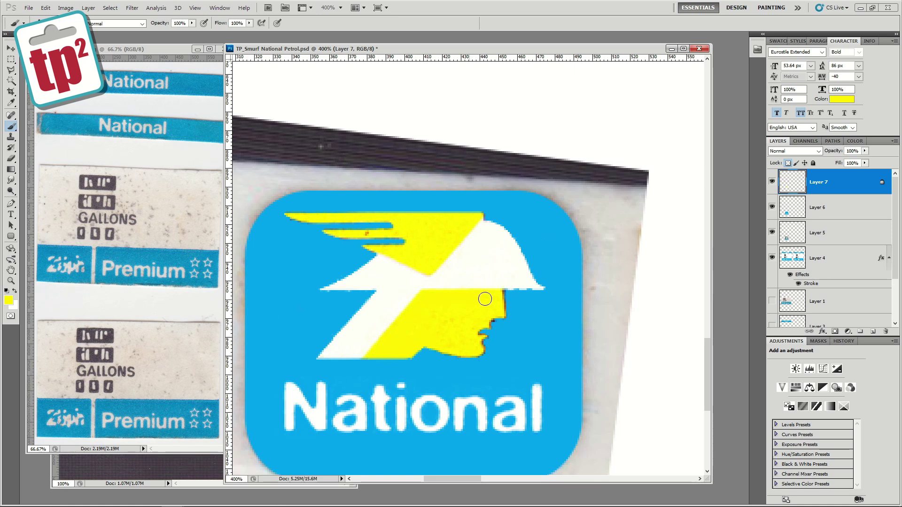
pyautogui.moveTo(503, 320)
pyautogui.mouseDown()
pyautogui.moveTo(500, 298)
pyautogui.moveTo(492, 318)
pyautogui.moveTo(414, 335)
pyautogui.moveTo(401, 351)
pyautogui.mouseUp()
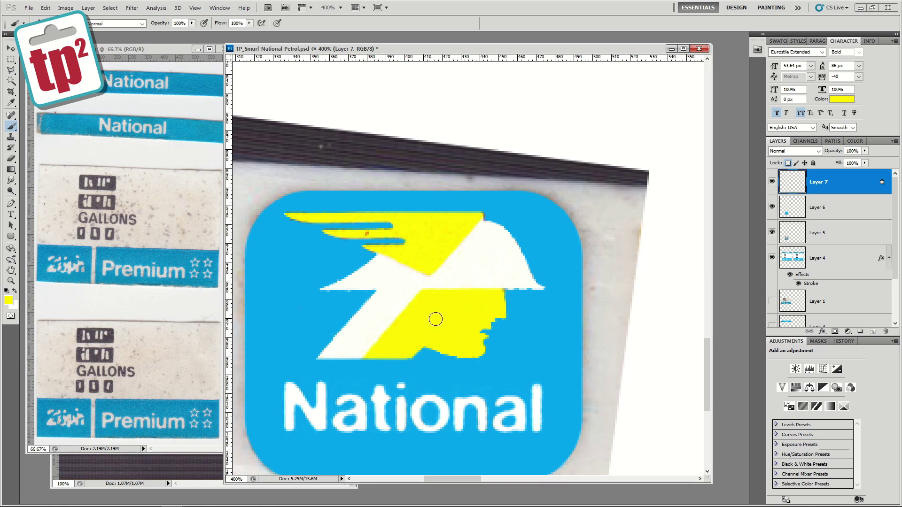
pyautogui.moveTo(480, 210)
pyautogui.mouseDown()
pyautogui.moveTo(281, 215)
pyautogui.moveTo(371, 216)
pyautogui.moveTo(342, 225)
pyautogui.moveTo(386, 239)
pyautogui.mouseUp()
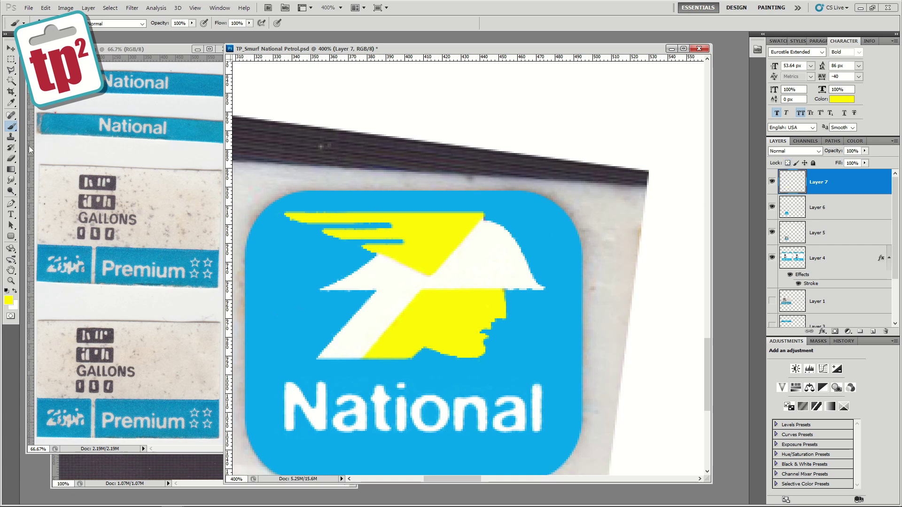
# Clean up the emblem's outline with the eraser at the wing tip and feather gaps, undoing the slip at the helmet's brim
pyautogui.click(11, 158)
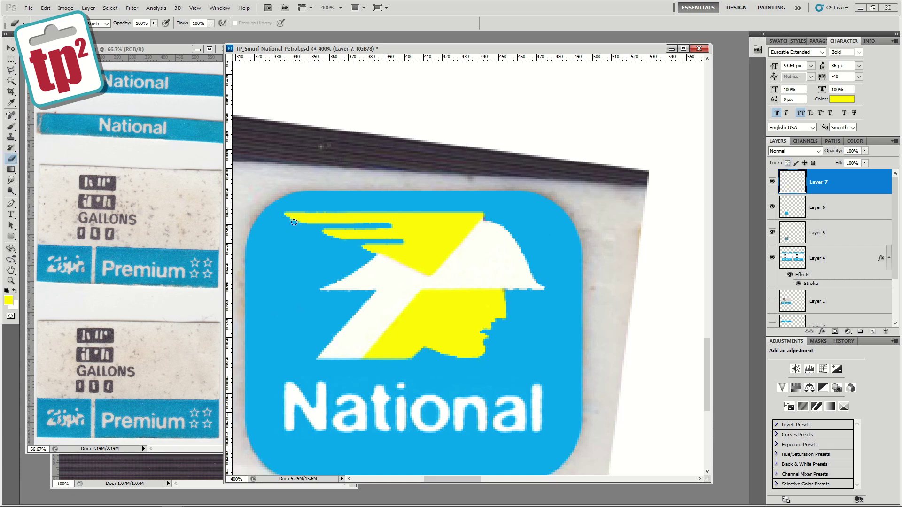
pyautogui.moveTo(284, 213); pyautogui.dragTo(483, 214)
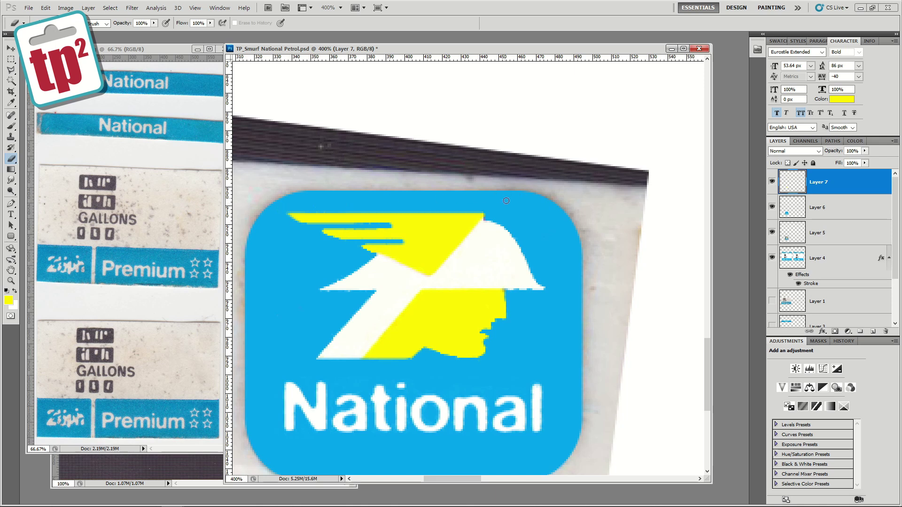
pyautogui.keyDown('shift'); pyautogui.click(545, 290); pyautogui.keyUp('shift')
pyautogui.hotkey('ctrl', 'z')
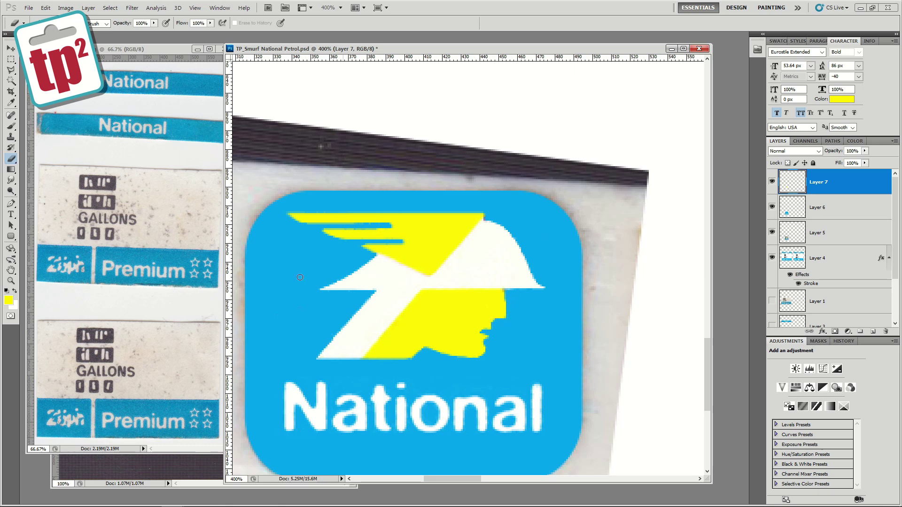
pyautogui.moveTo(388, 226); pyautogui.dragTo(380, 226)
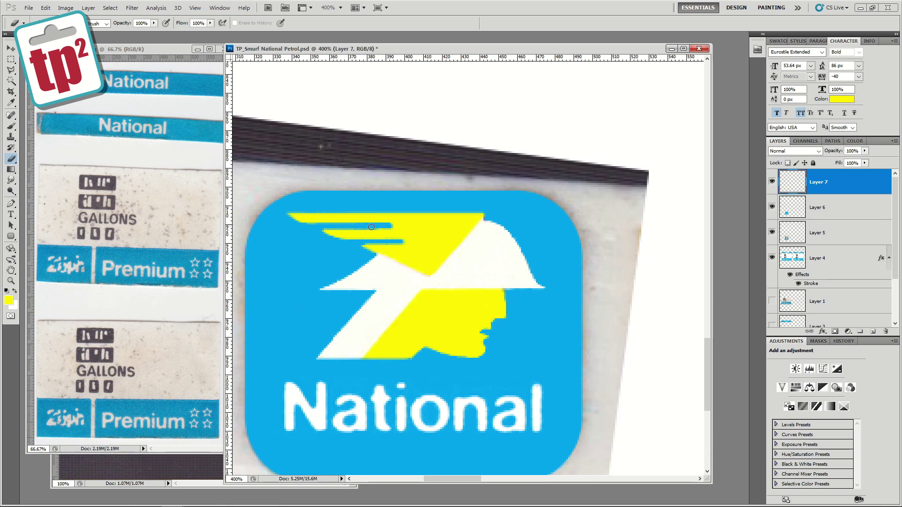
# Hide Layer 5 with the scanned badge and merge the emblem into the badge artwork on Layer 6
pyautogui.press('z')
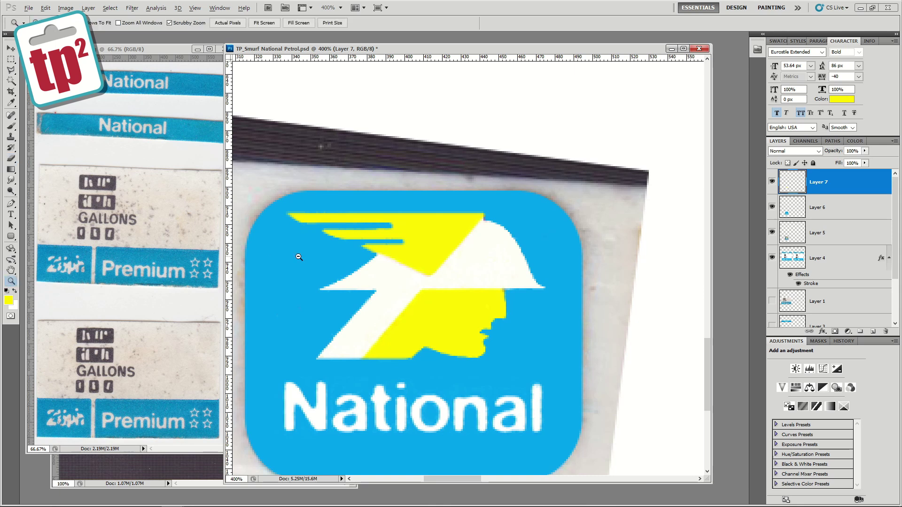
pyautogui.keyDown('alt'); pyautogui.click(332, 297); pyautogui.keyUp('alt')
pyautogui.keyDown('alt'); pyautogui.click(338, 294); pyautogui.keyUp('alt')
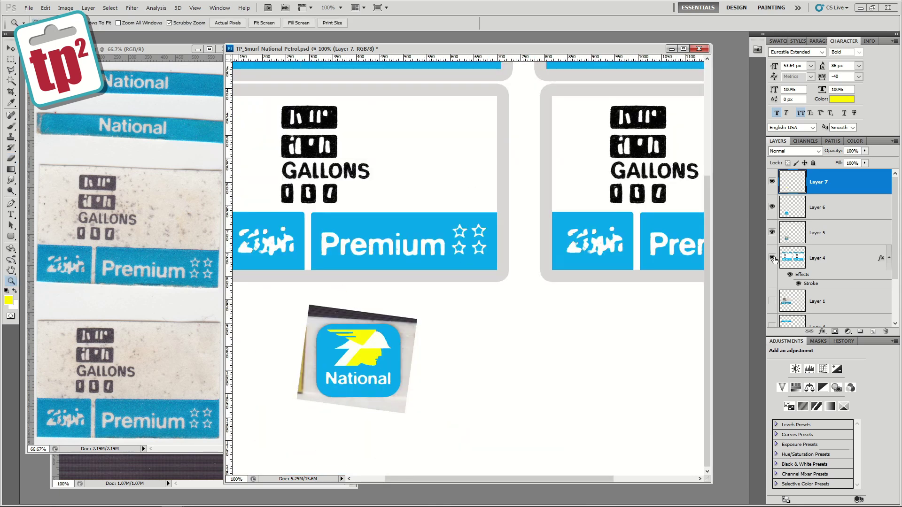
pyautogui.click(772, 233)
pyautogui.keyDown('alt'); pyautogui.click(456, 277); pyautogui.keyUp('alt')
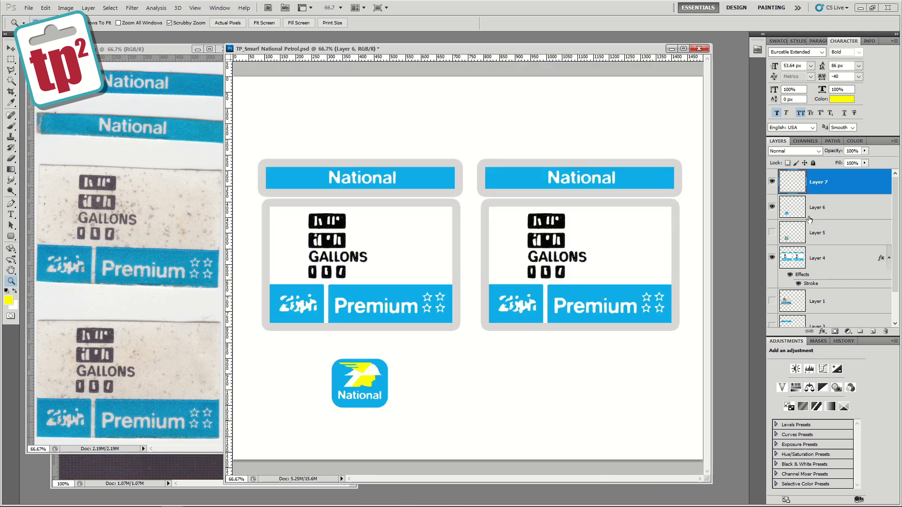
pyautogui.hotkey('ctrl', 'e')
# Centre the National badge below the first Premium label and place a merged duplicate below the second one
pyautogui.click(10, 49)
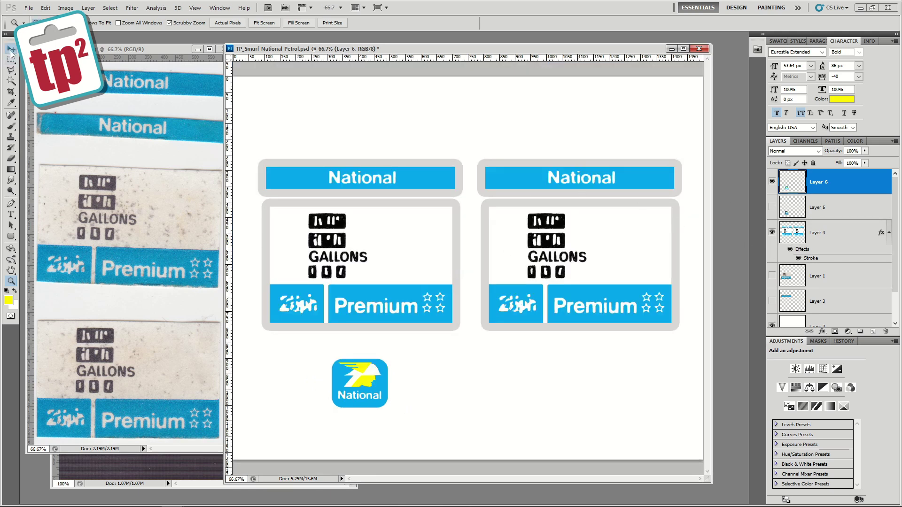
pyautogui.moveTo(380, 370); pyautogui.dragTo(387, 371)
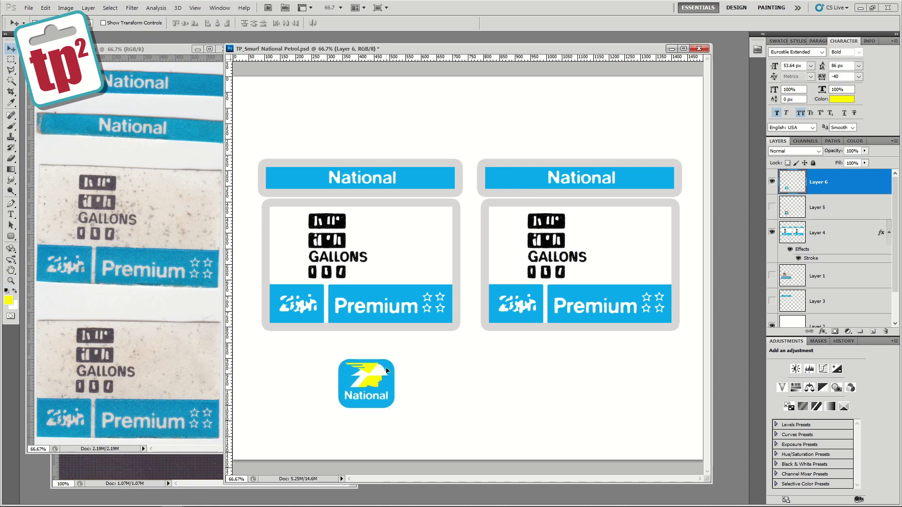
pyautogui.hotkey('ctrl', 'v')
pyautogui.moveTo(483, 269); pyautogui.dragTo(583, 357)
pyautogui.hotkey('ctrl', 'e')
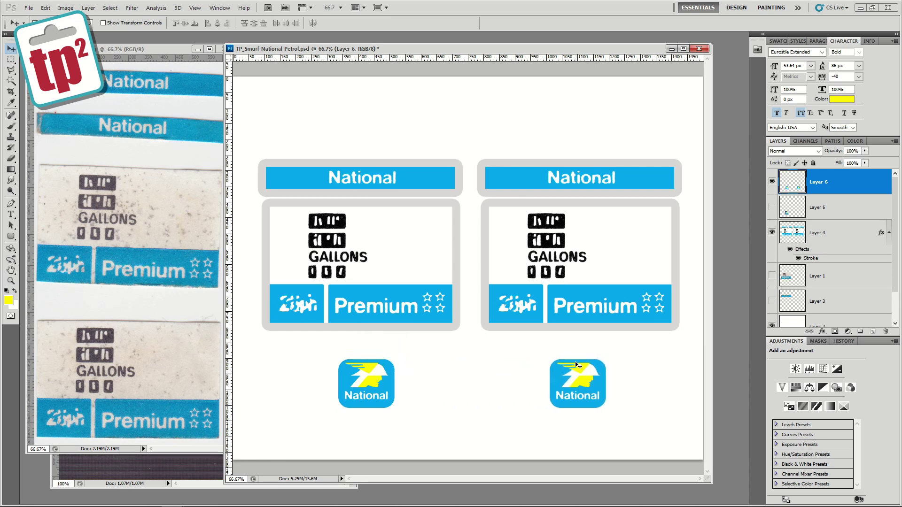
# Move Layer 6 below Layer 5 and merge it into Layer 4 so both badges take on its stroke
pyautogui.moveTo(811, 193); pyautogui.dragTo(806, 221)
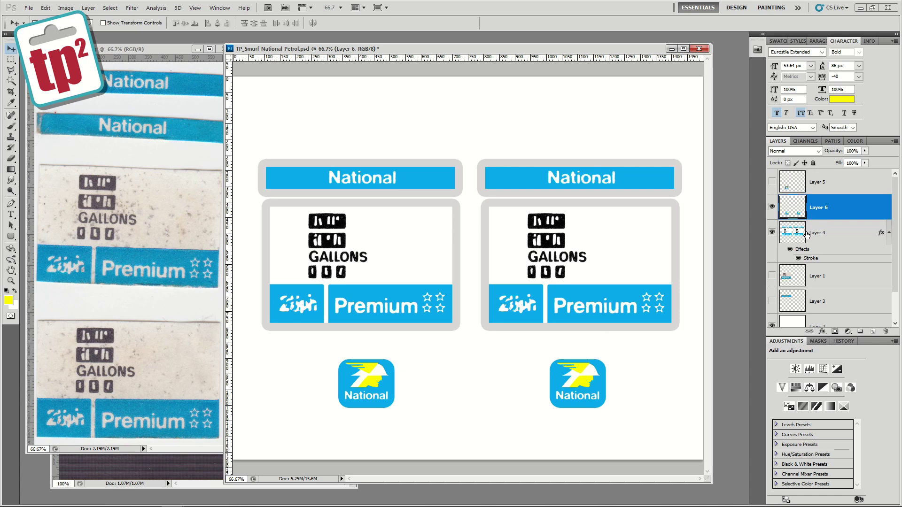
pyautogui.hotkey('ctrl', 'e')
# Close the label scan, national.jpg and both pump top scans, leaving only the National Petrol artwork open
pyautogui.click(157, 136)
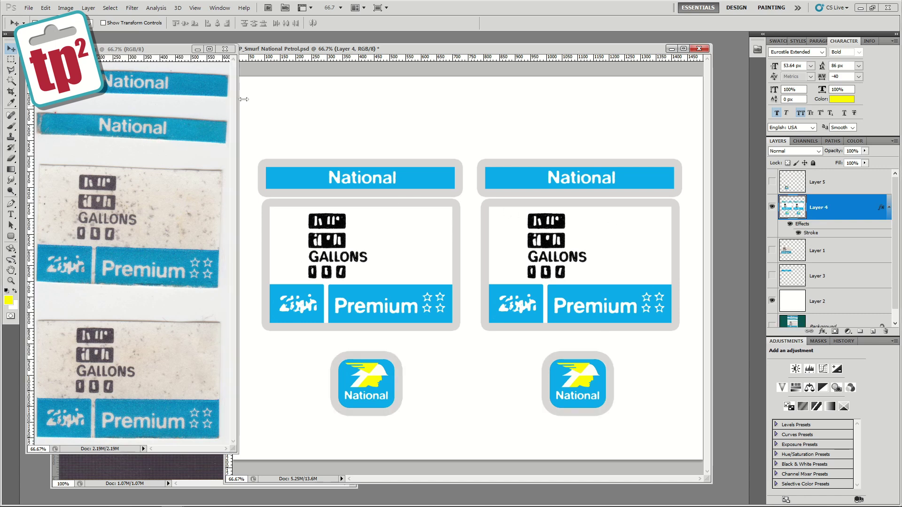
pyautogui.click(226, 49)
pyautogui.click(180, 155)
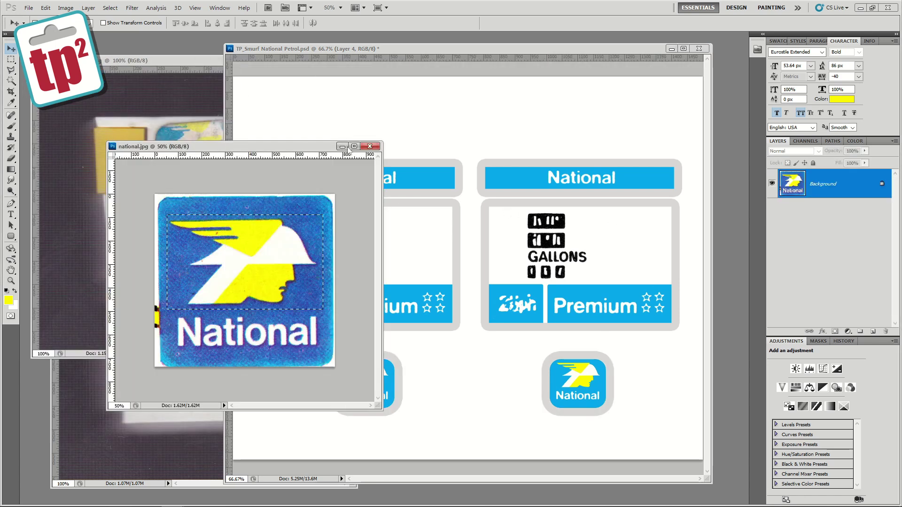
pyautogui.click(373, 146)
pyautogui.click(211, 181)
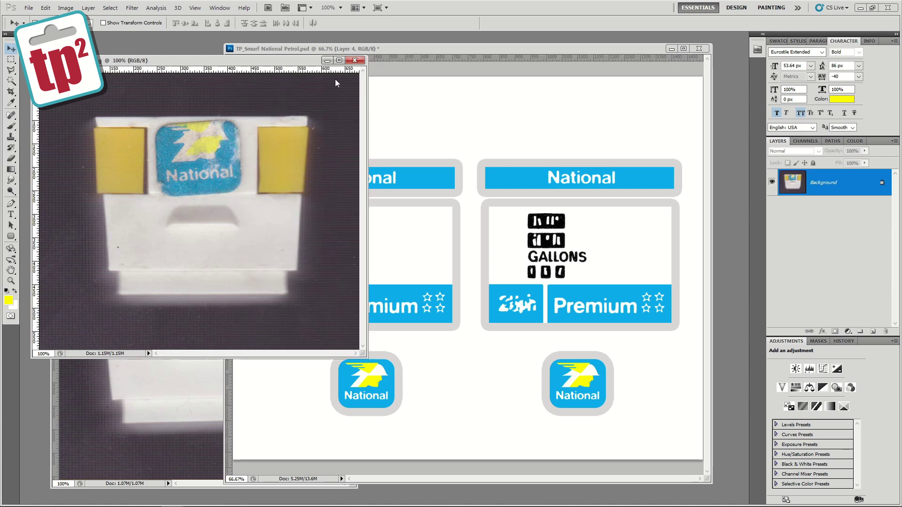
pyautogui.click(356, 60)
pyautogui.click(185, 202)
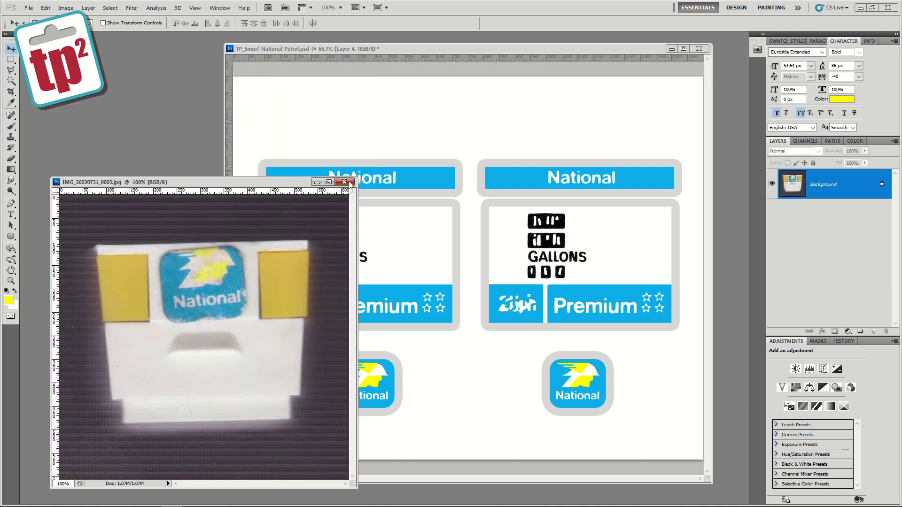
pyautogui.click(344, 182)
# Fit the whole artwork in view and save TP_Smurf National Petrol.psd
pyautogui.press('z')
pyautogui.keyDown('alt'); pyautogui.click(319, 191); pyautogui.keyUp('alt')
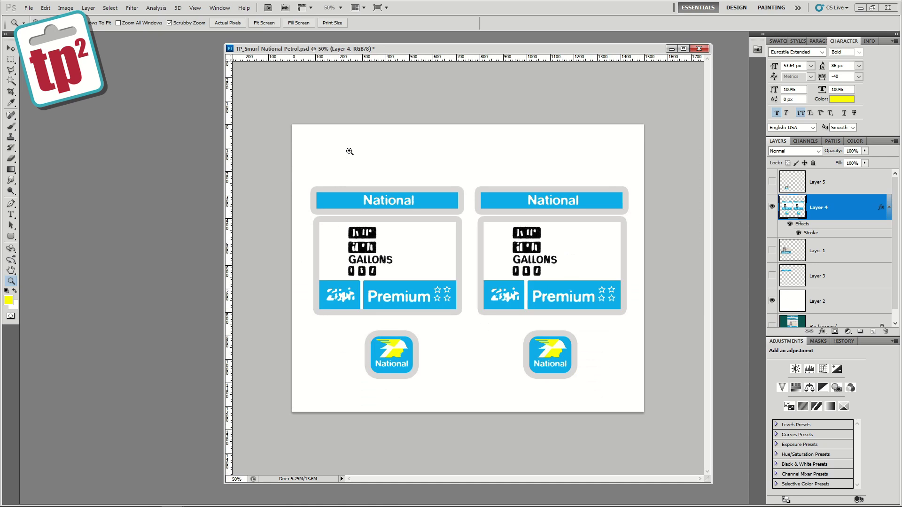
pyautogui.moveTo(413, 53); pyautogui.dragTo(377, 53)
pyautogui.click(32, 11)
pyautogui.click(32, 11)
# Open TP_MASK Switchblade exhaust pattern.psd from the MASK folder of the custom stickers collection
pyautogui.click(31, 12)
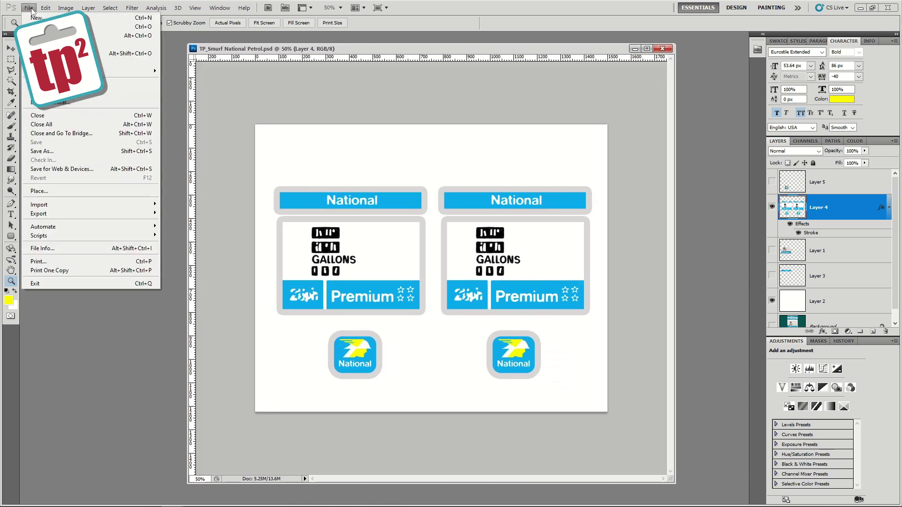
pyautogui.click(38, 26)
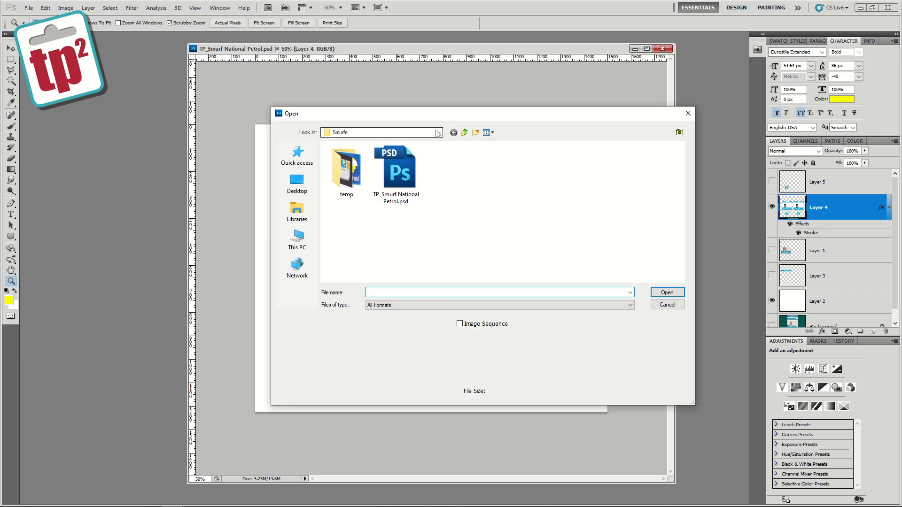
pyautogui.click(464, 133)
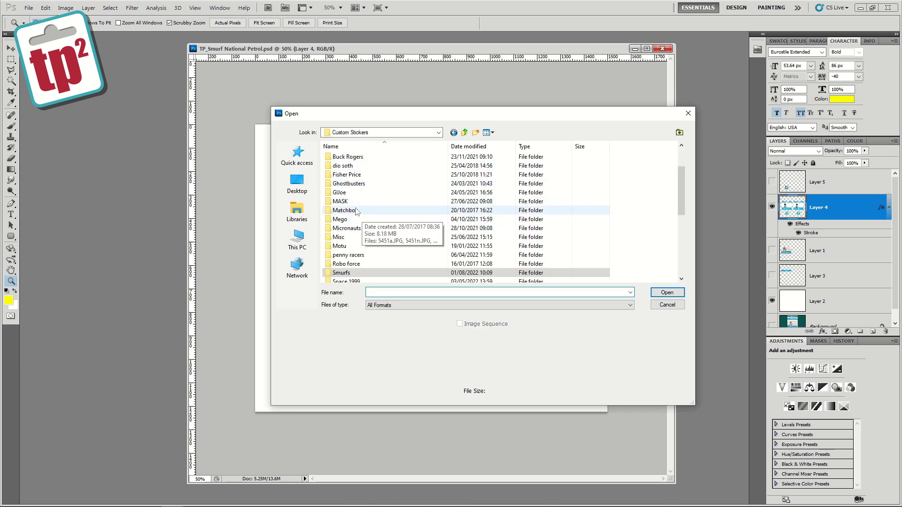
pyautogui.doubleClick(340, 201)
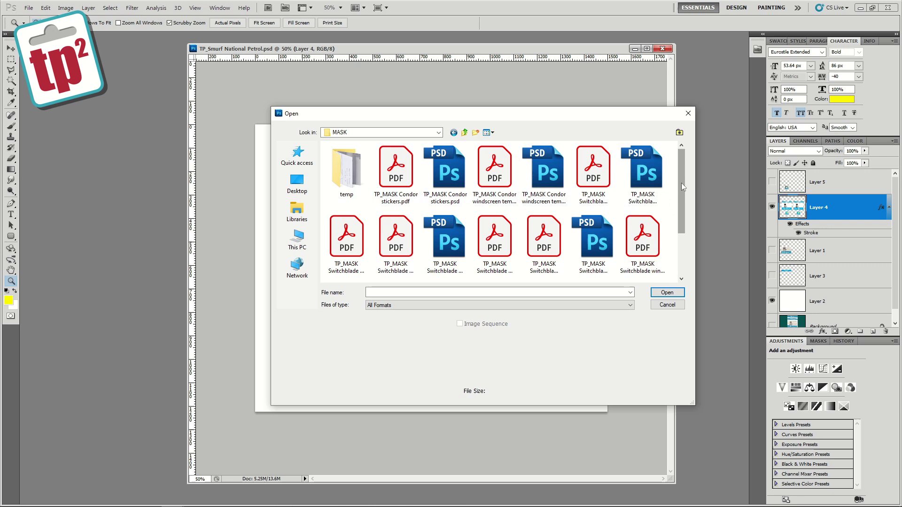
pyautogui.click(637, 174)
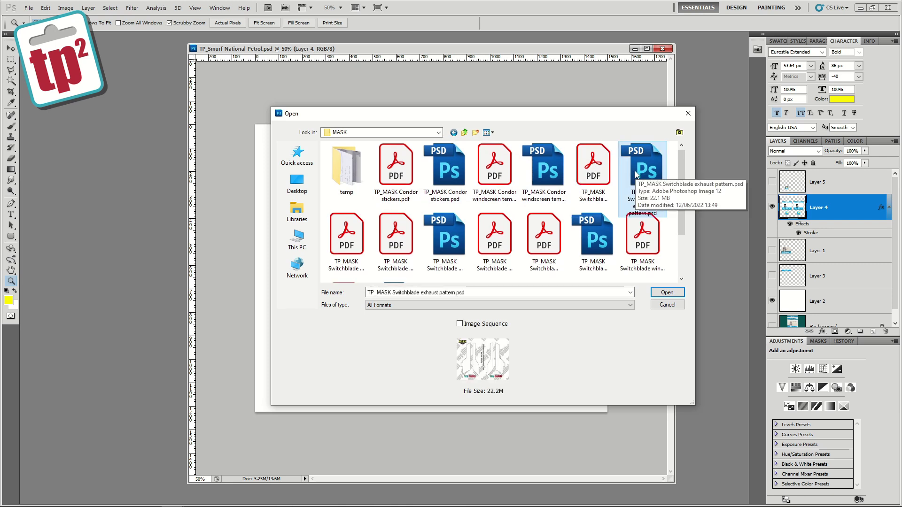
pyautogui.click(591, 177)
pyautogui.click(633, 174)
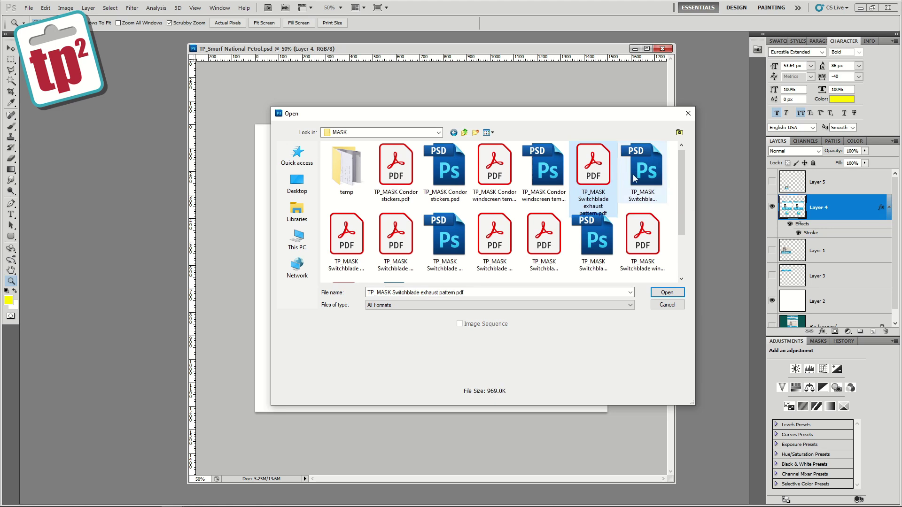
pyautogui.doubleClick(634, 173)
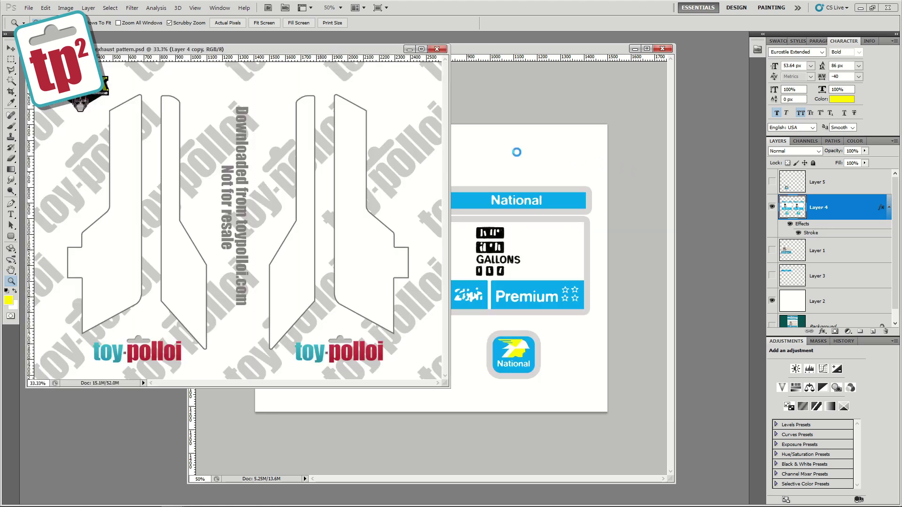
# Copy the water mark group into the National Petrol artwork, move it below Layer 4 and shift its pattern across the page
pyautogui.press('v')
pyautogui.moveTo(895, 223); pyautogui.dragTo(895, 315)
pyautogui.moveTo(803, 252); pyautogui.dragTo(601, 341)
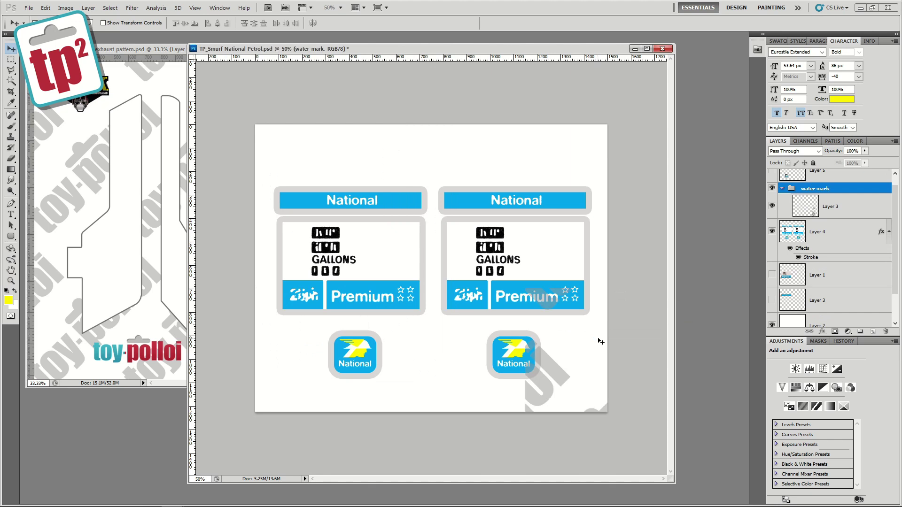
pyautogui.click(783, 188)
pyautogui.moveTo(816, 191); pyautogui.dragTo(809, 239)
pyautogui.moveTo(626, 331); pyautogui.dragTo(235, 179)
# Copy the logos group from the exhaust pattern into the National Petrol artwork, place it above Layer 5 and shift it over the page
pyautogui.click(157, 217)
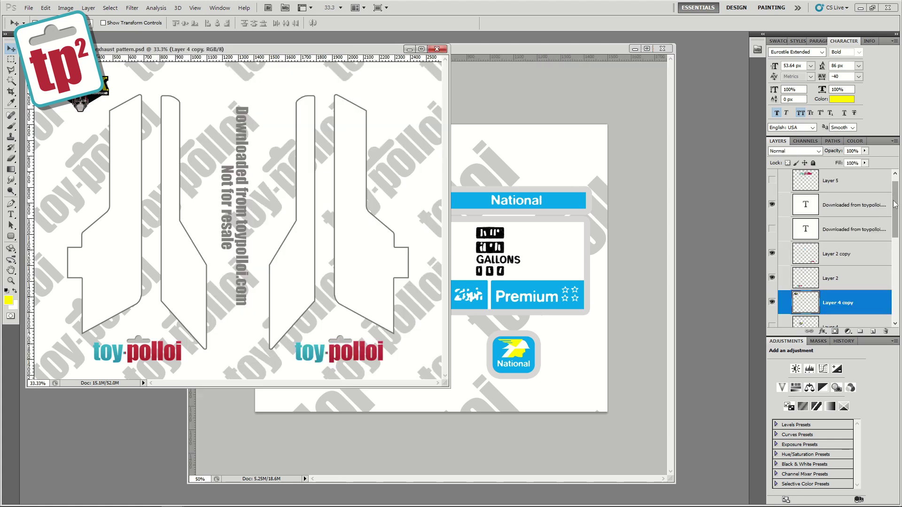
pyautogui.scroll(1, 889, 192)
pyautogui.click(783, 176)
pyautogui.moveTo(806, 175); pyautogui.dragTo(615, 221)
pyautogui.moveTo(806, 242); pyautogui.dragTo(807, 174)
pyautogui.moveTo(563, 263); pyautogui.dragTo(441, 217)
# Rotate the "Downloaded from toypolloi.com Not for resale" text -90° to read horizontally and place it across the bottom of the artwork
pyautogui.press('z')
pyautogui.keyDown('alt'); pyautogui.click(329, 246); pyautogui.keyUp('alt')
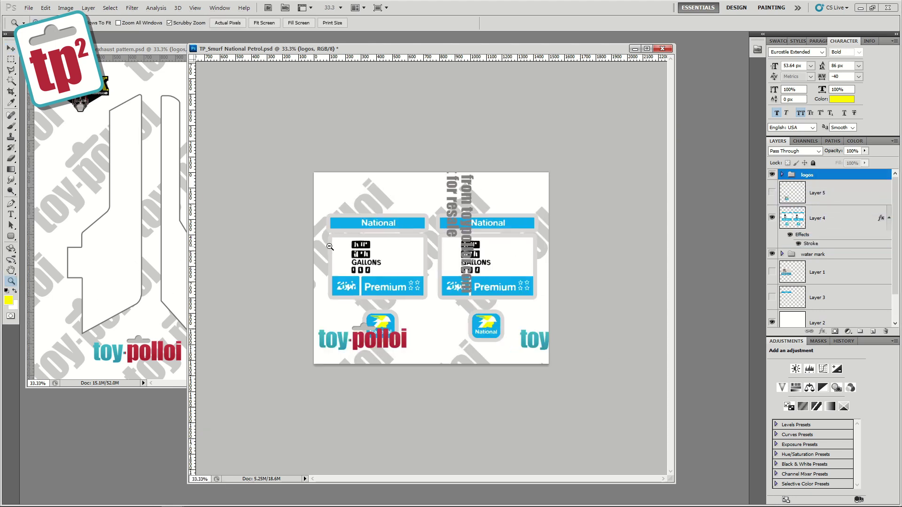
pyautogui.press('v')
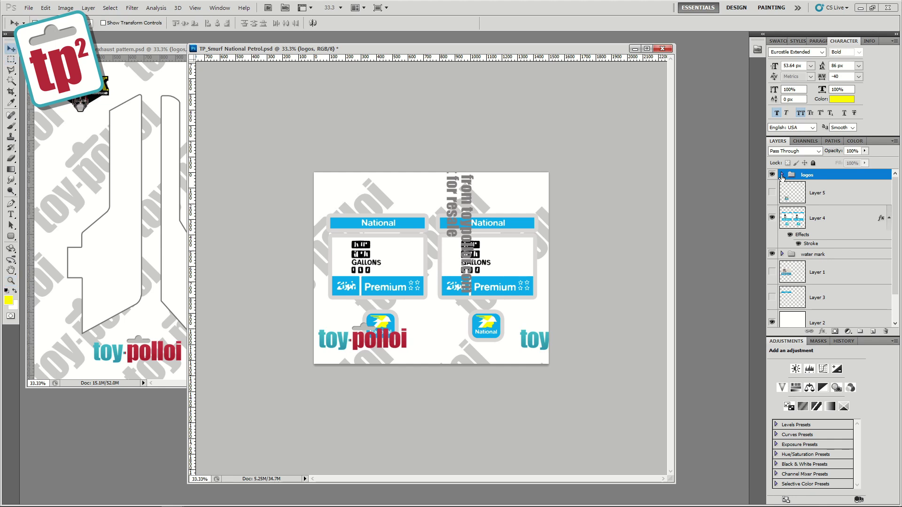
pyautogui.click(782, 176)
pyautogui.click(834, 224)
pyautogui.hotkey('ctrl', 't')
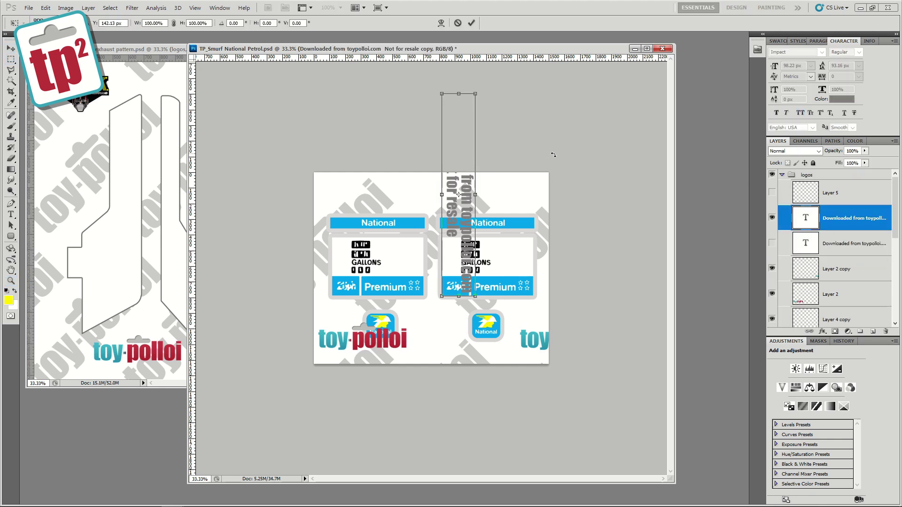
pyautogui.moveTo(560, 98); pyautogui.dragTo(425, 136)
pyautogui.moveTo(472, 189); pyautogui.dragTo(448, 336)
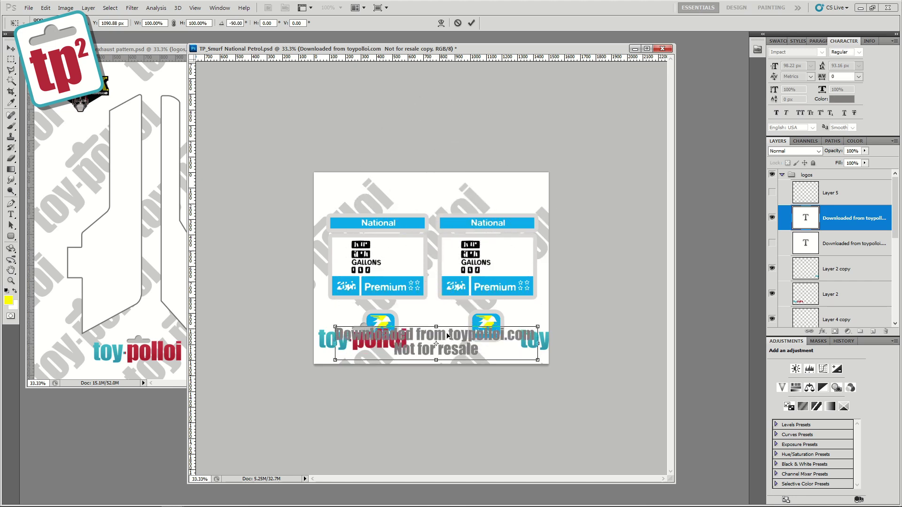
pyautogui.press('Return')
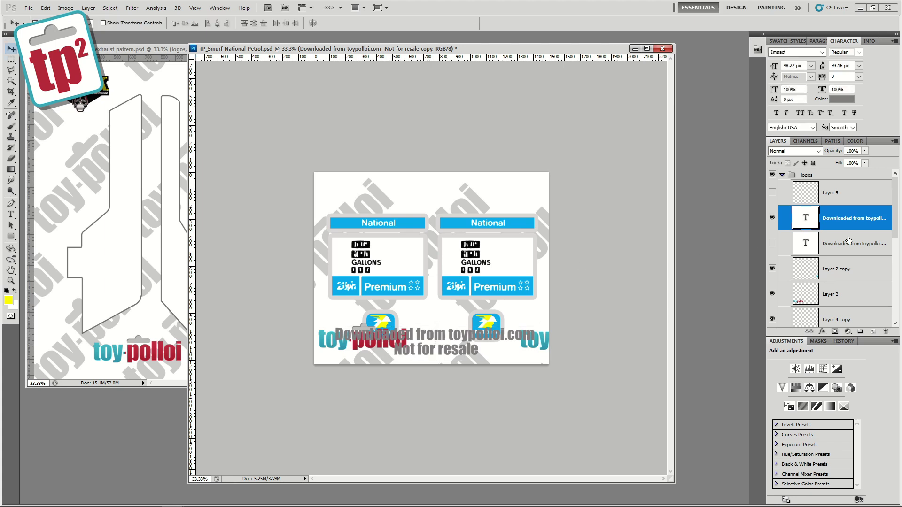
# Move the toy-polloi logo on Layer 2 above the National labels and hide its duplicate, Layer 2 copy
pyautogui.click(838, 308)
pyautogui.moveTo(474, 374); pyautogui.dragTo(538, 230)
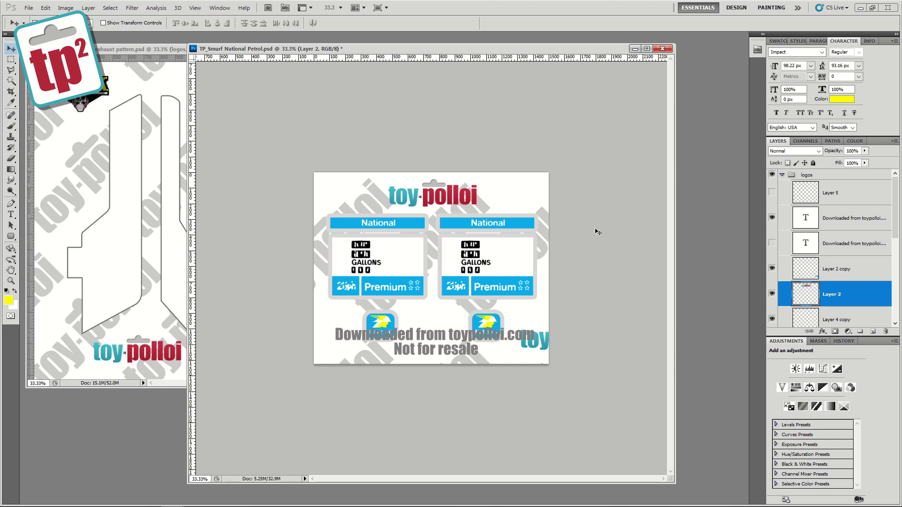
pyautogui.click(772, 268)
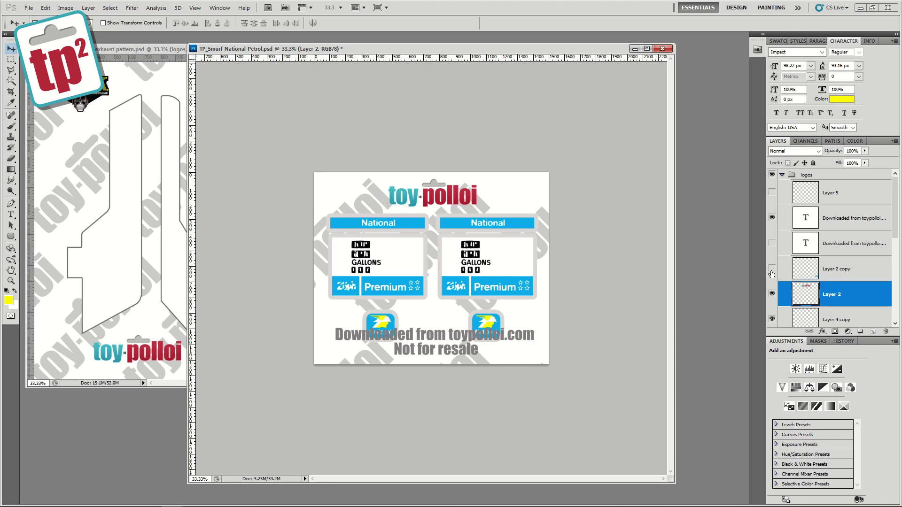
# Move the "Downloaded from toypolloi.com" text above the labels and the toy-polloi logo down between the two badges
pyautogui.click(815, 229)
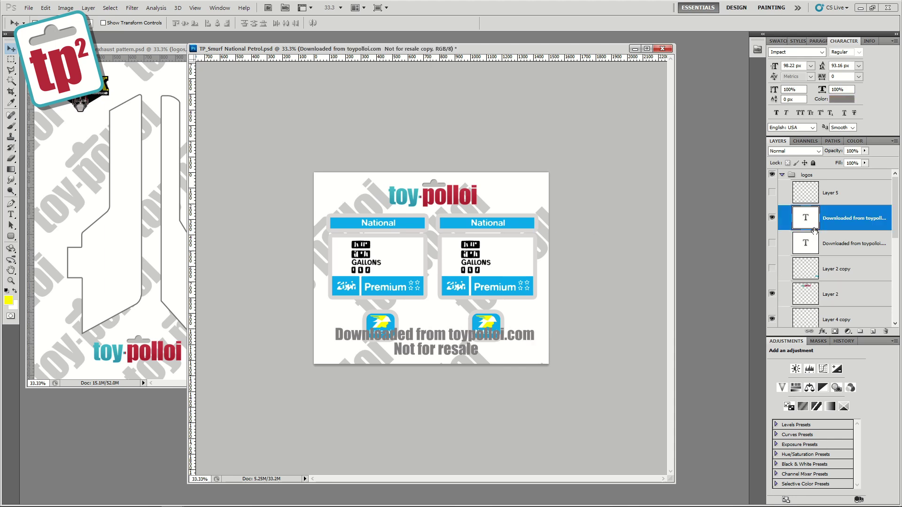
pyautogui.moveTo(488, 351); pyautogui.dragTo(508, 197)
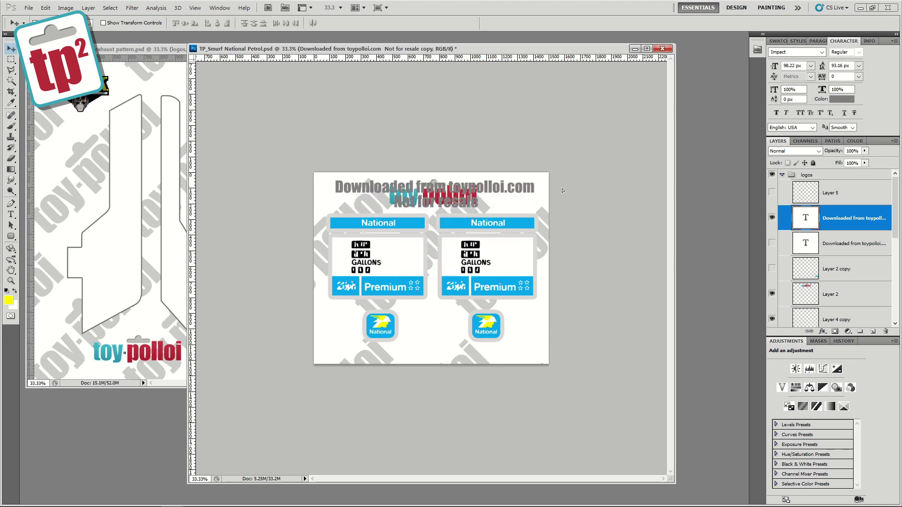
pyautogui.click(820, 288)
pyautogui.moveTo(442, 217); pyautogui.dragTo(438, 335)
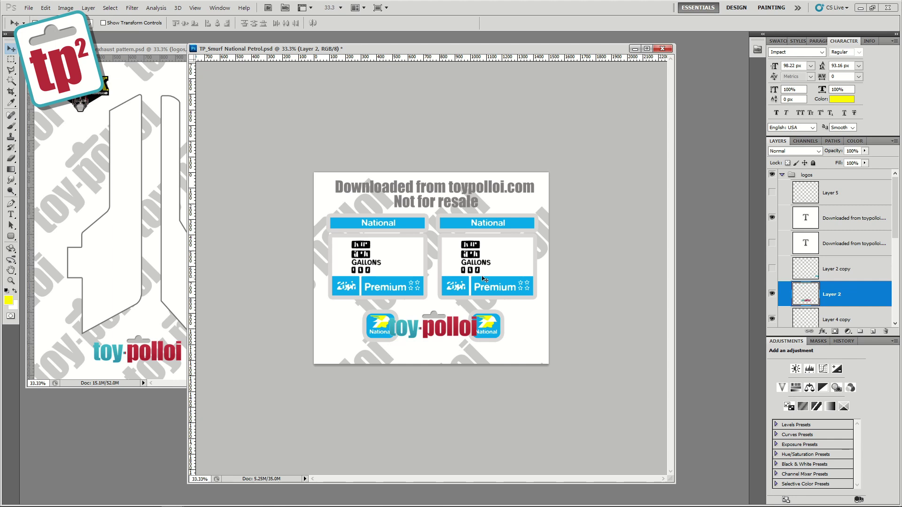
pyautogui.click(788, 175)
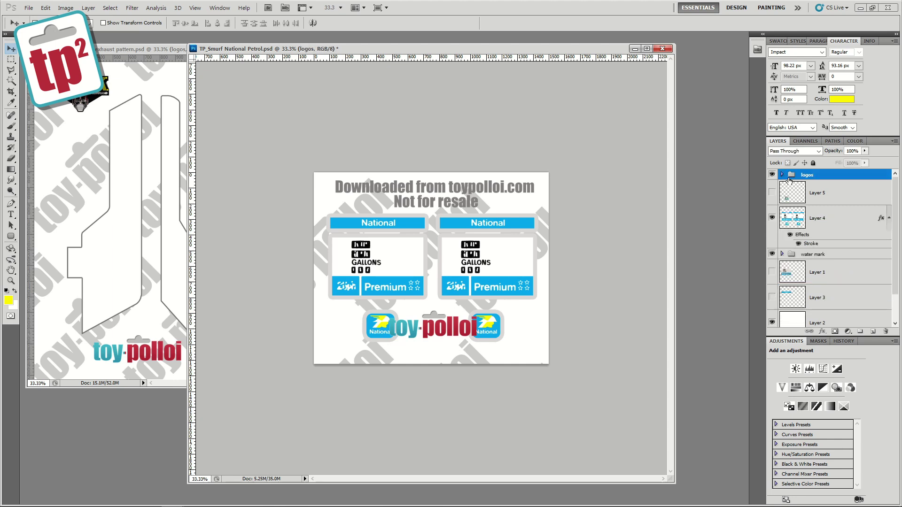
# Move the two National badges on Layer 4 outwards to clear the toy-polloi logo between them, and deselect
pyautogui.click(819, 218)
pyautogui.click(11, 59)
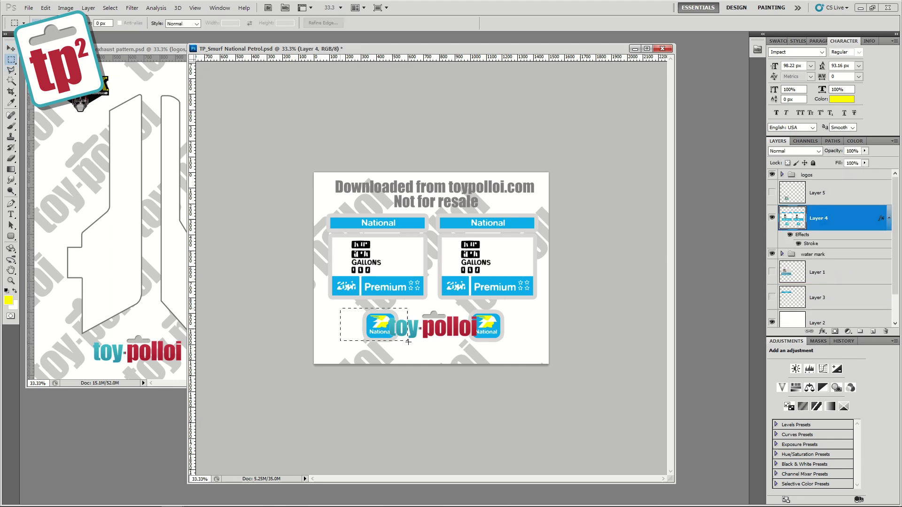
pyautogui.press('v')
pyautogui.moveTo(388, 327); pyautogui.dragTo(370, 330)
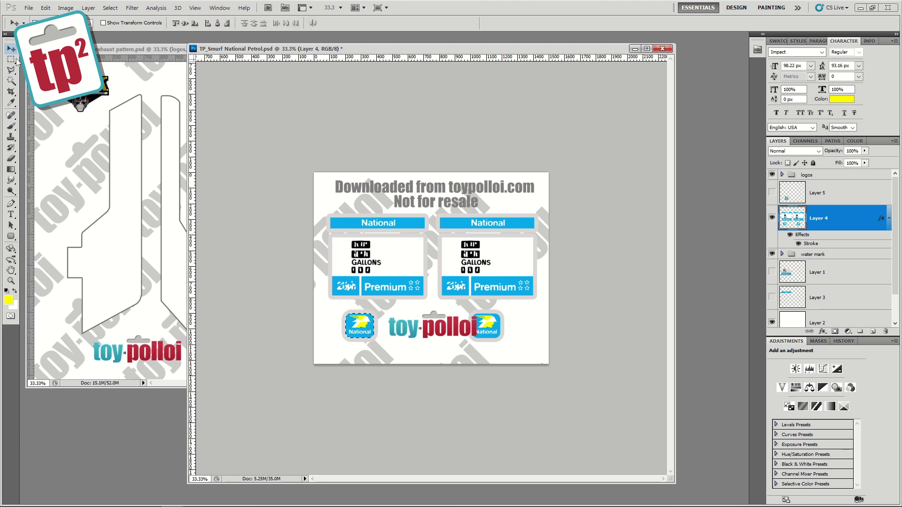
pyautogui.press('m')
pyautogui.moveTo(460, 349); pyautogui.dragTo(519, 307)
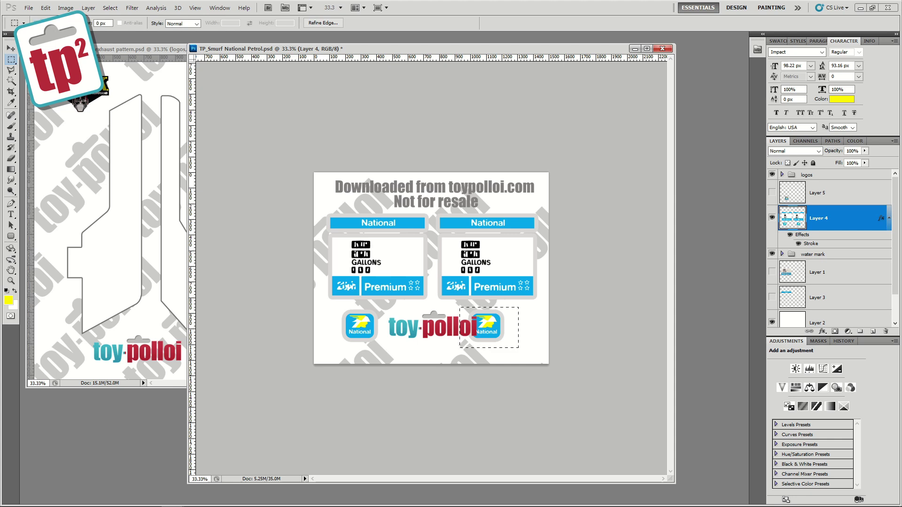
pyautogui.press('v')
pyautogui.moveTo(485, 334); pyautogui.dragTo(503, 334)
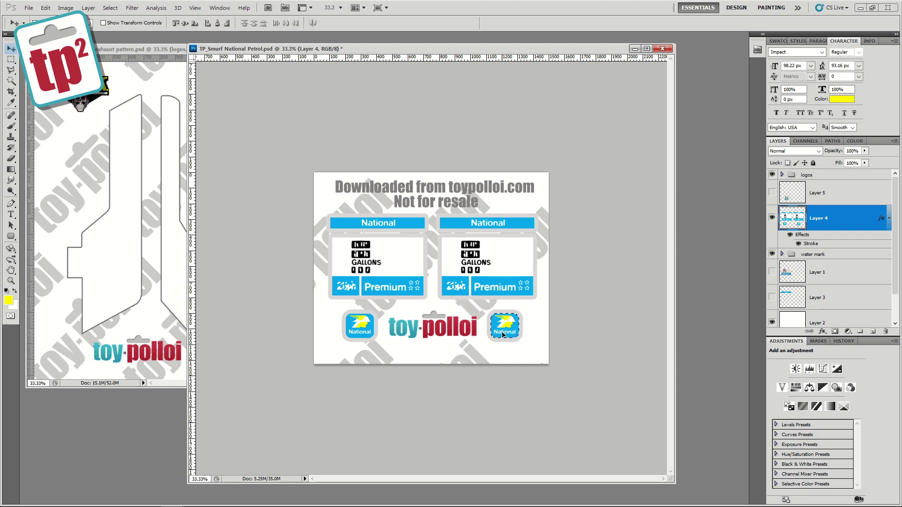
pyautogui.hotkey('ctrl', 'd')
# Select Layer 3 inside the water mark group and close the Switchblade exhaust pattern file
pyautogui.scroll(-2, 880, 290)
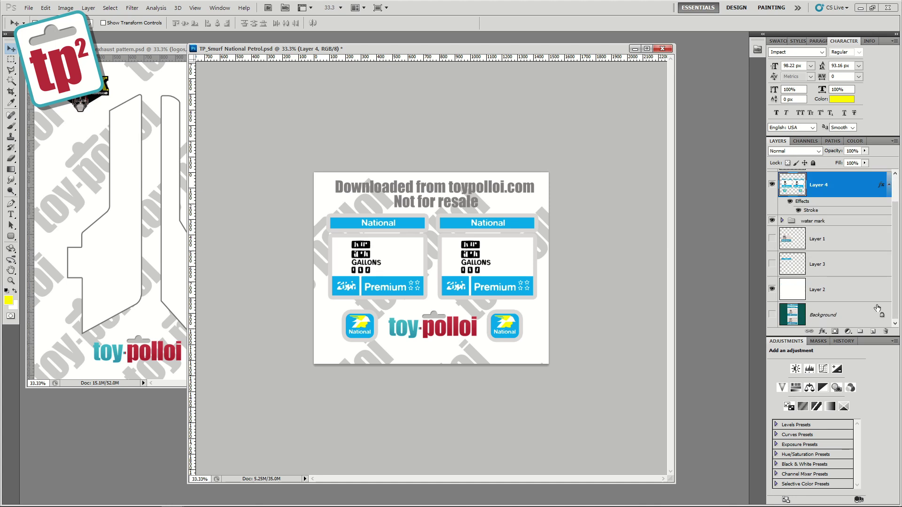
pyautogui.click(806, 222)
pyautogui.click(783, 221)
pyautogui.click(814, 246)
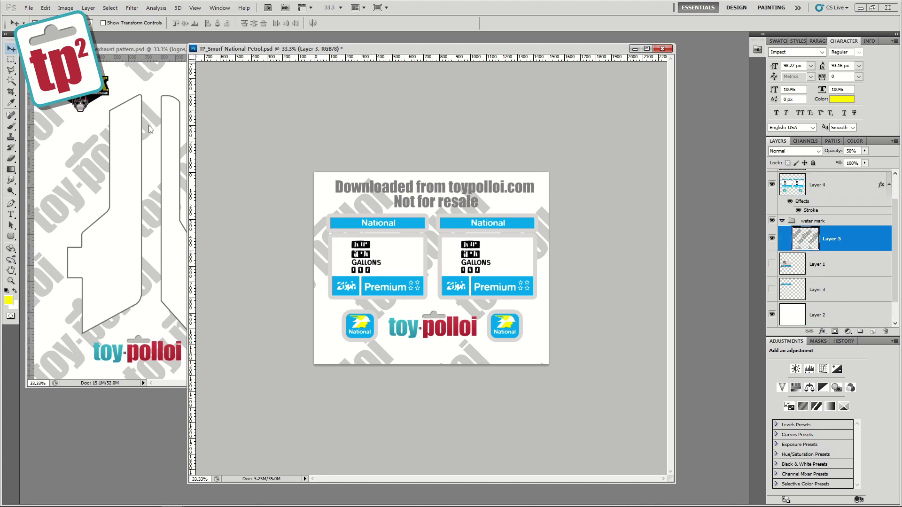
pyautogui.click(164, 53)
pyautogui.click(437, 49)
pyautogui.click(450, 195)
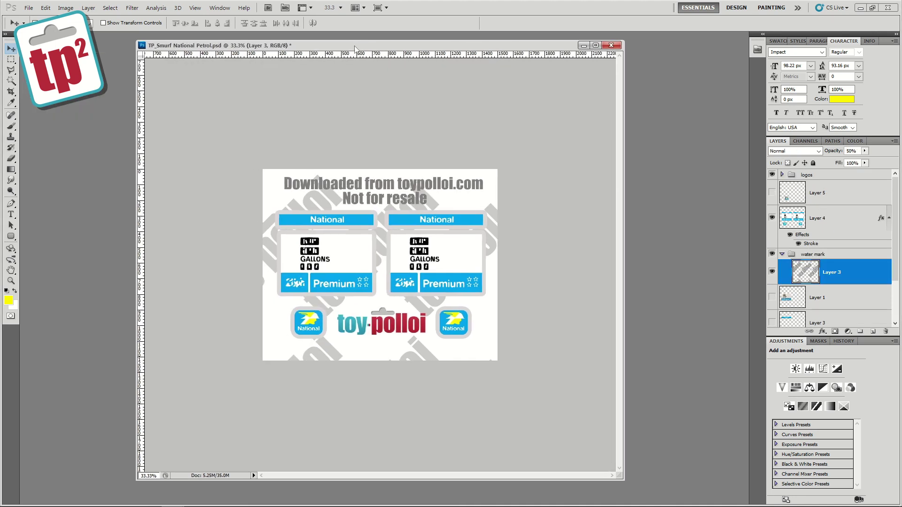
# Scale the watermark layer to 62.90%, centre it so its pattern covers the whole page, and save the file
pyautogui.click(11, 281)
pyautogui.click(346, 244)
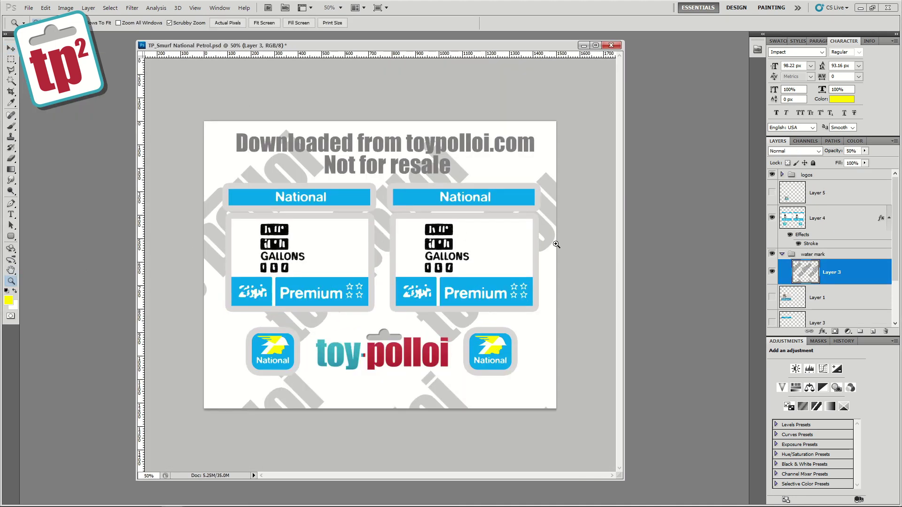
pyautogui.press('v')
pyautogui.hotkey('ctrl', 't')
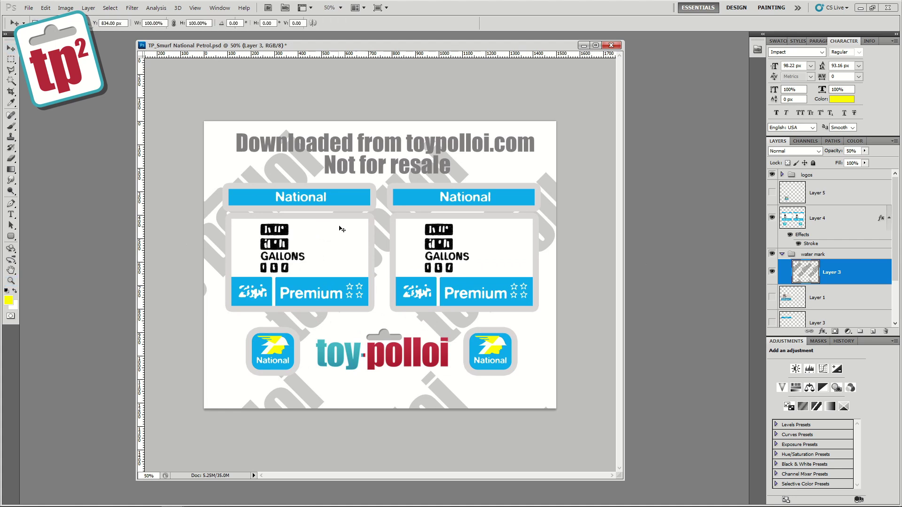
pyautogui.moveTo(291, 207); pyautogui.dragTo(356, 219)
pyautogui.moveTo(196, 92); pyautogui.dragTo(309, 179)
pyautogui.moveTo(446, 233); pyautogui.dragTo(324, 173)
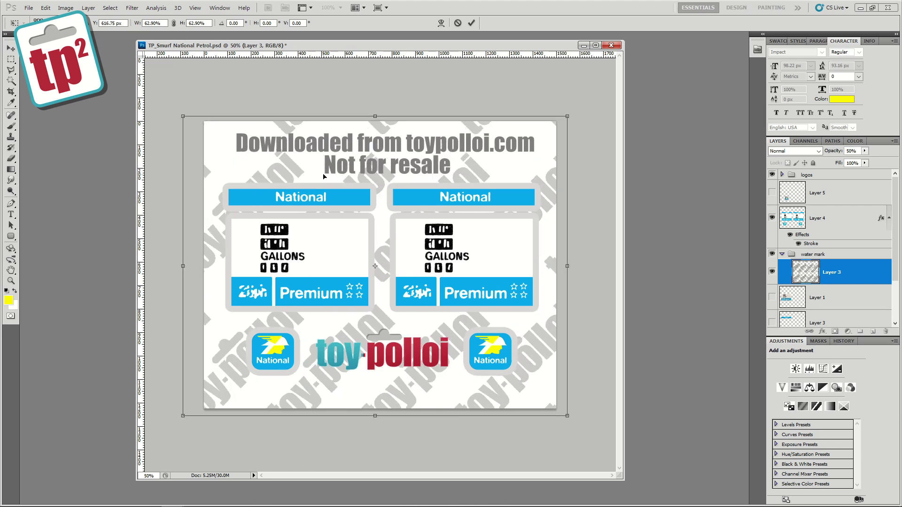
pyautogui.press('Return')
pyautogui.click(28, 8)
pyautogui.click(37, 146)
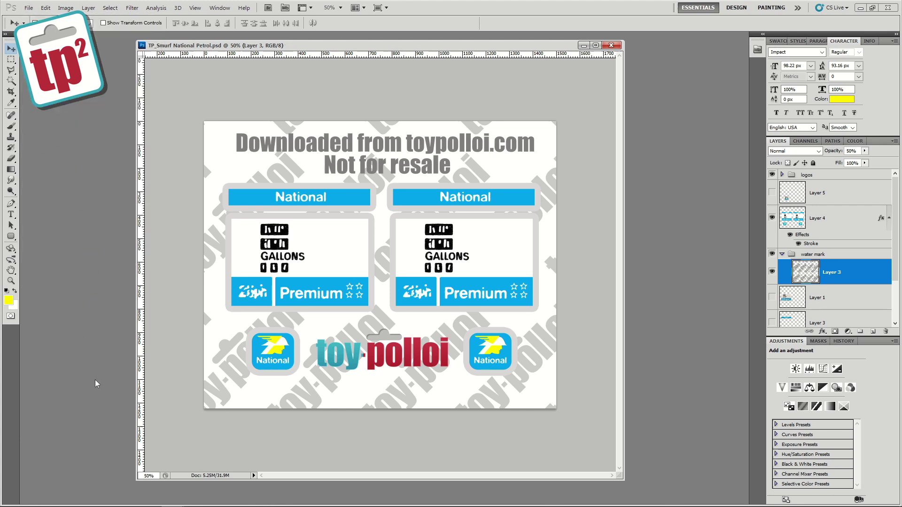